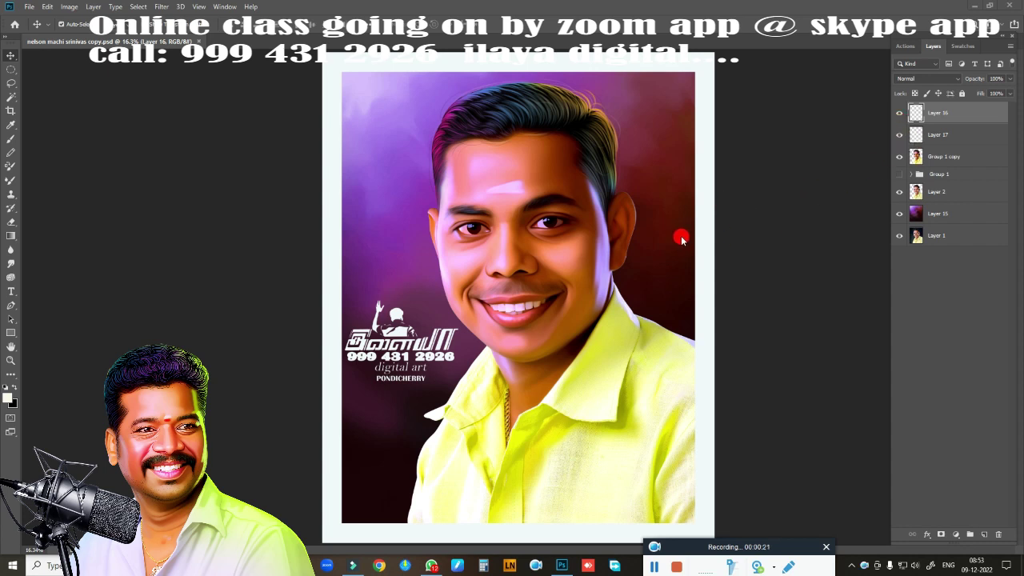
# - Compare painted and original versions by toggling the portrait, Layer 2 and purple background visibility
pyautogui.hotkey('ctrl', '+')
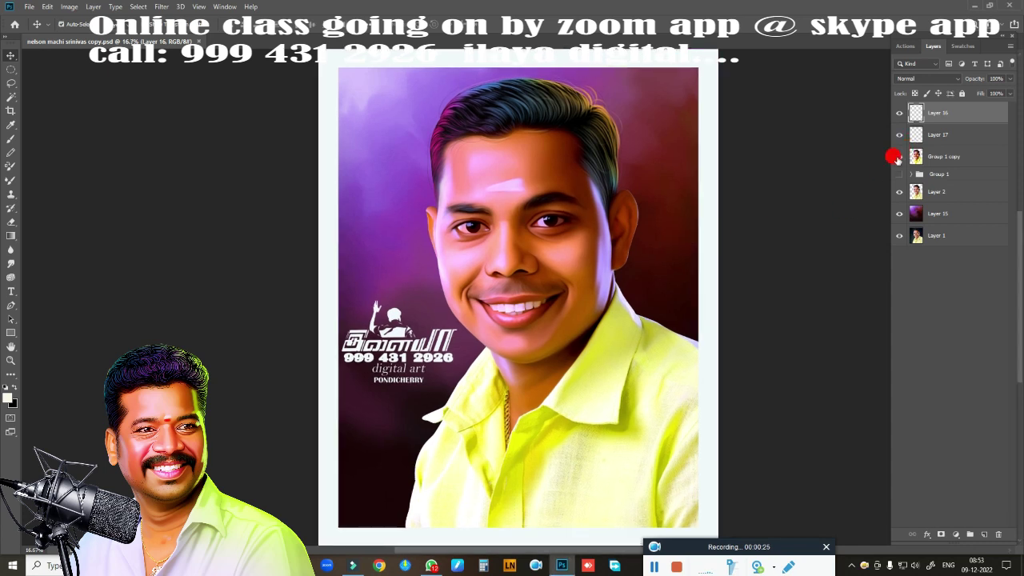
pyautogui.click(898, 156)
pyautogui.click(898, 192)
pyautogui.click(899, 213)
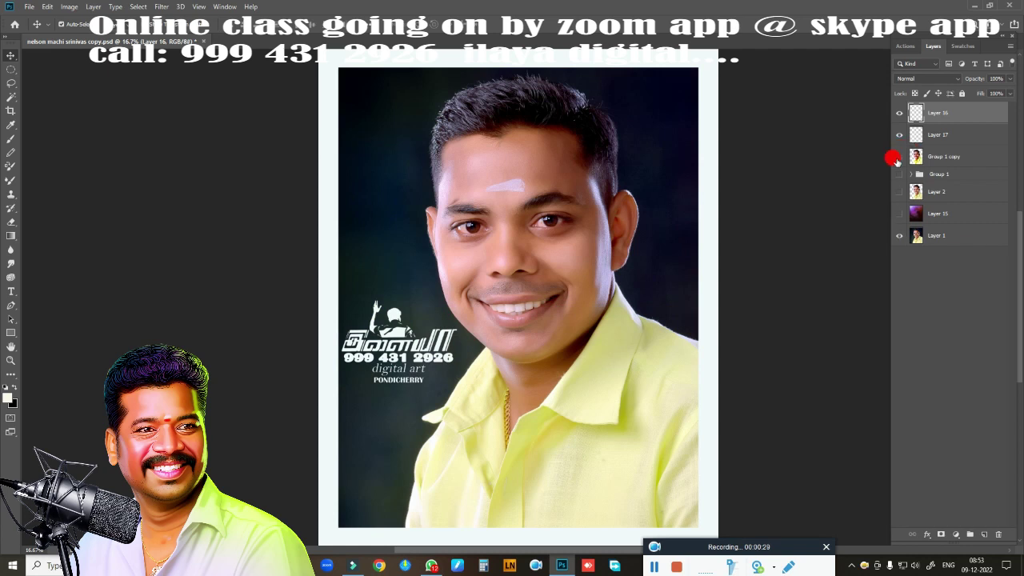
pyautogui.click(898, 157)
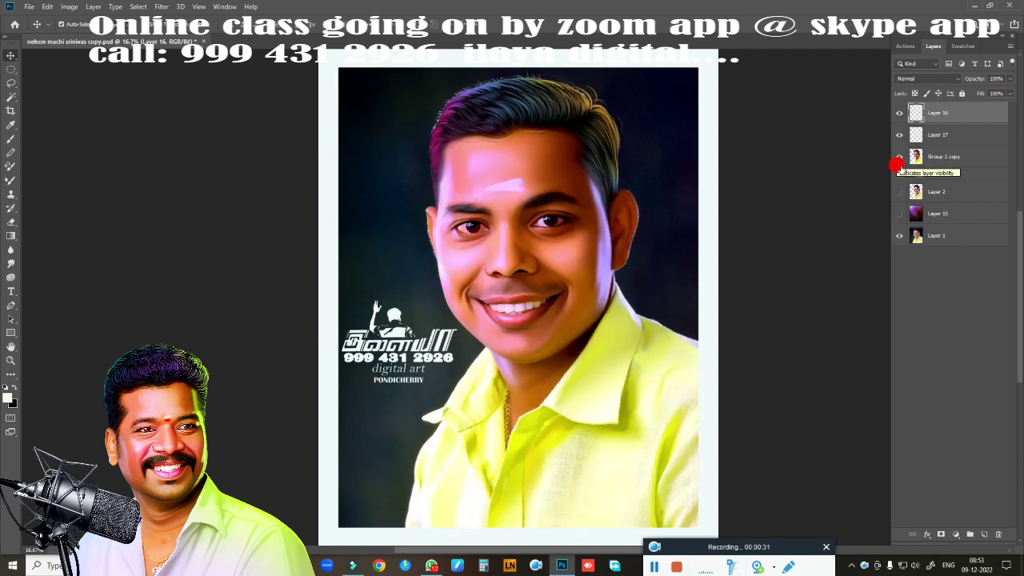
pyautogui.click(900, 214)
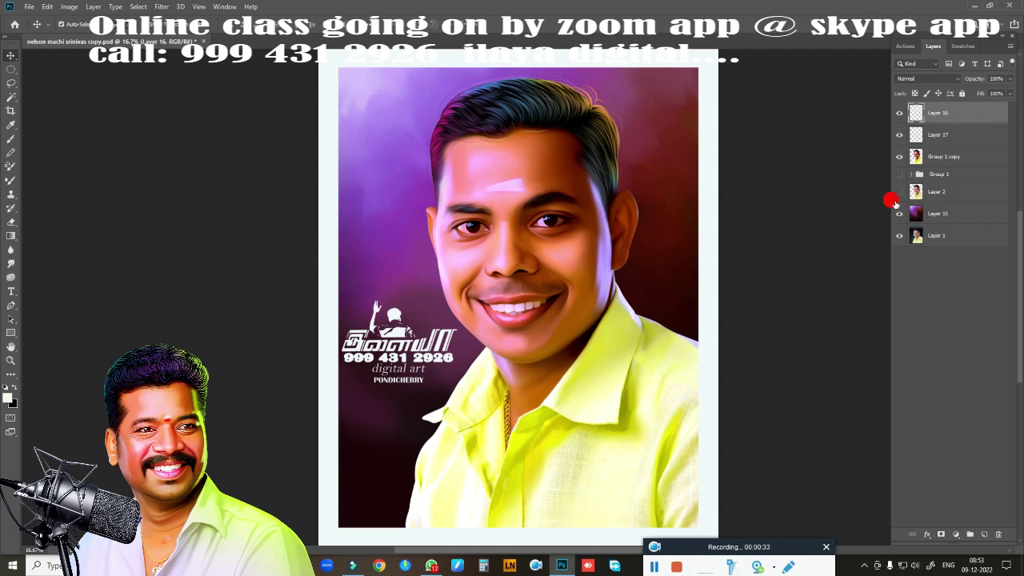
# - Expand Group 1, hide Layers 10, 8, 7 and 2 copy, and zoom into the face
pyautogui.click(911, 174)
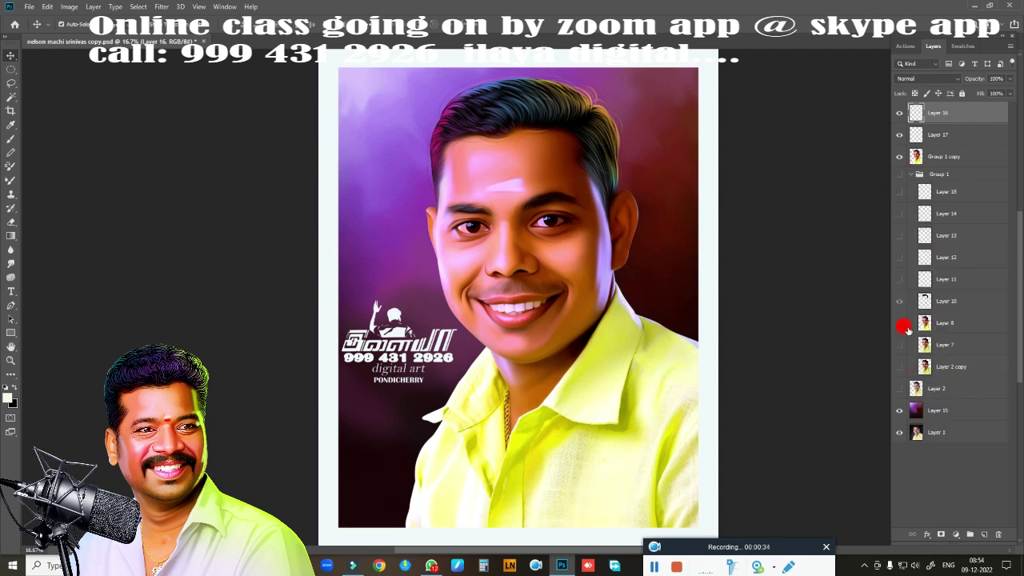
pyautogui.click(899, 157)
pyautogui.click(899, 388)
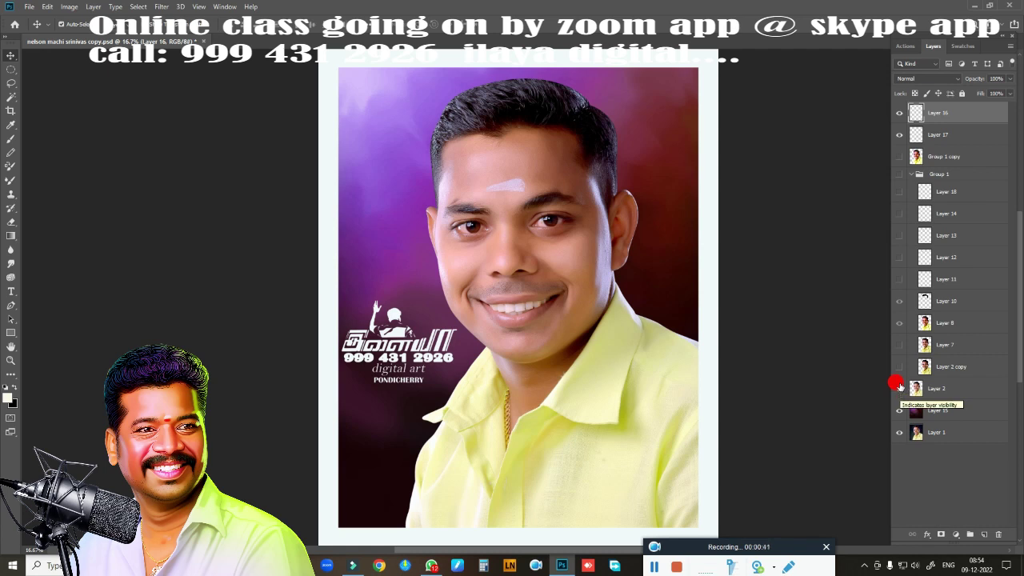
pyautogui.click(899, 367)
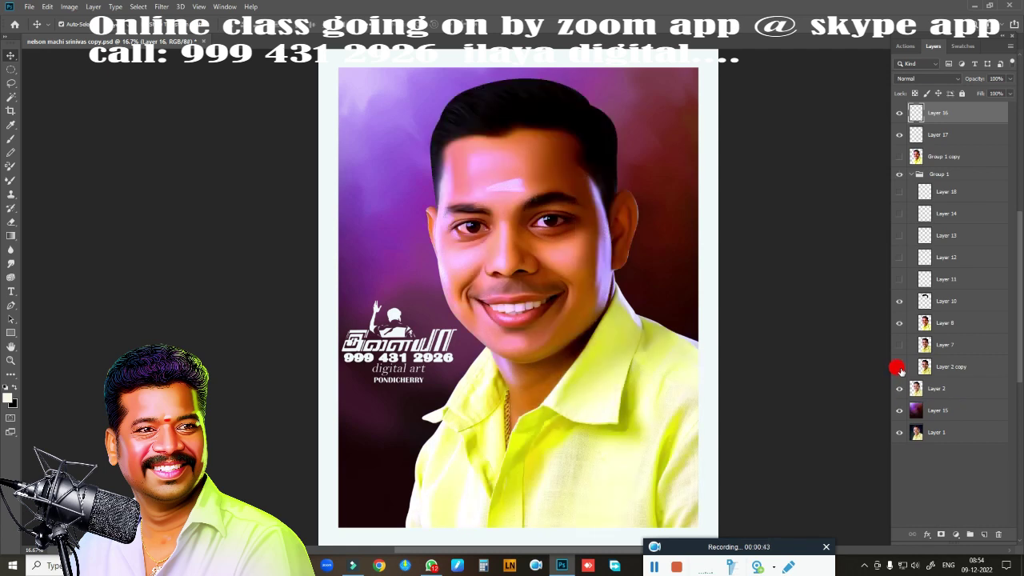
pyautogui.click(900, 345)
pyautogui.moveTo(899, 301); pyautogui.dragTo(896, 367)
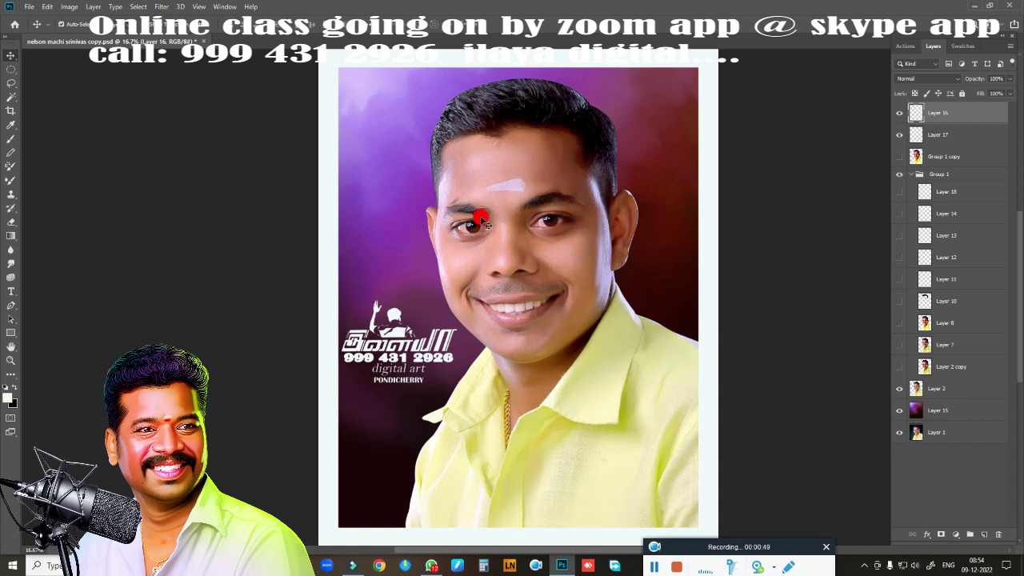
pyautogui.moveTo(555, 272); pyautogui.dragTo(532, 264)
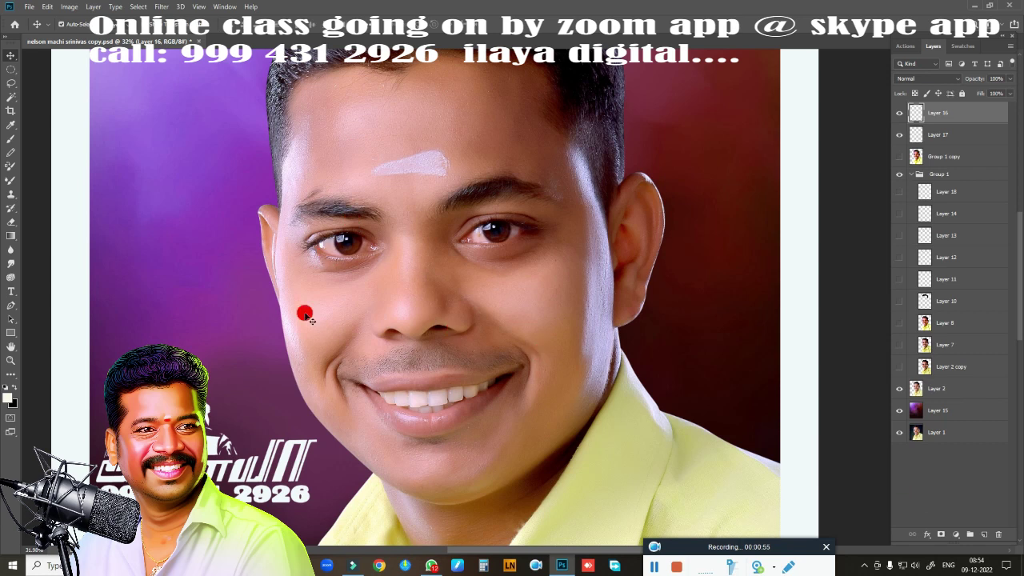
# - Show Layer 2 copy, Layer 7, Layer 8 and Layer 10 again, comparing Layer 7 before and after
pyautogui.click(898, 367)
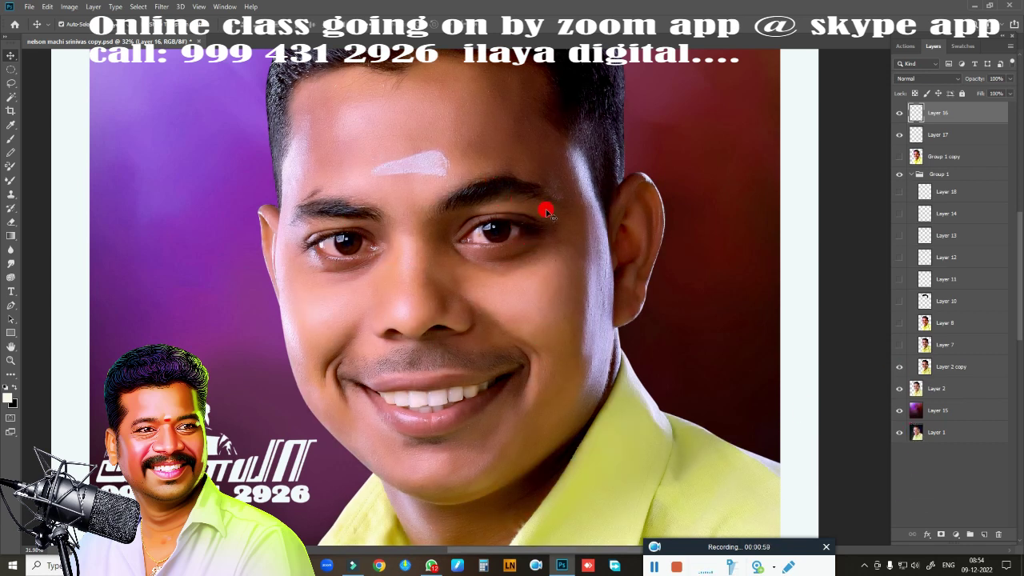
pyautogui.click(898, 345)
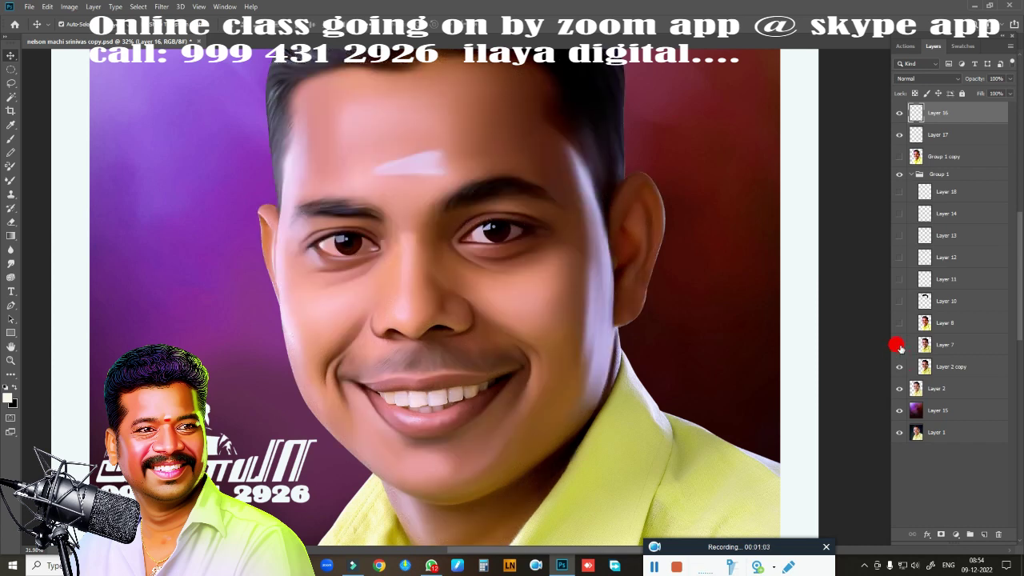
pyautogui.click(899, 345)
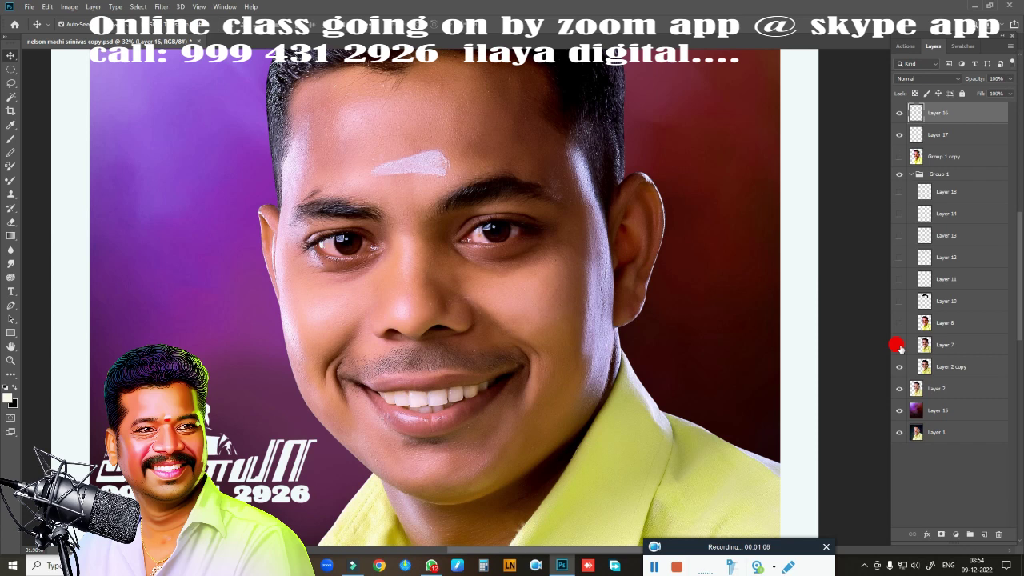
pyautogui.click(899, 345)
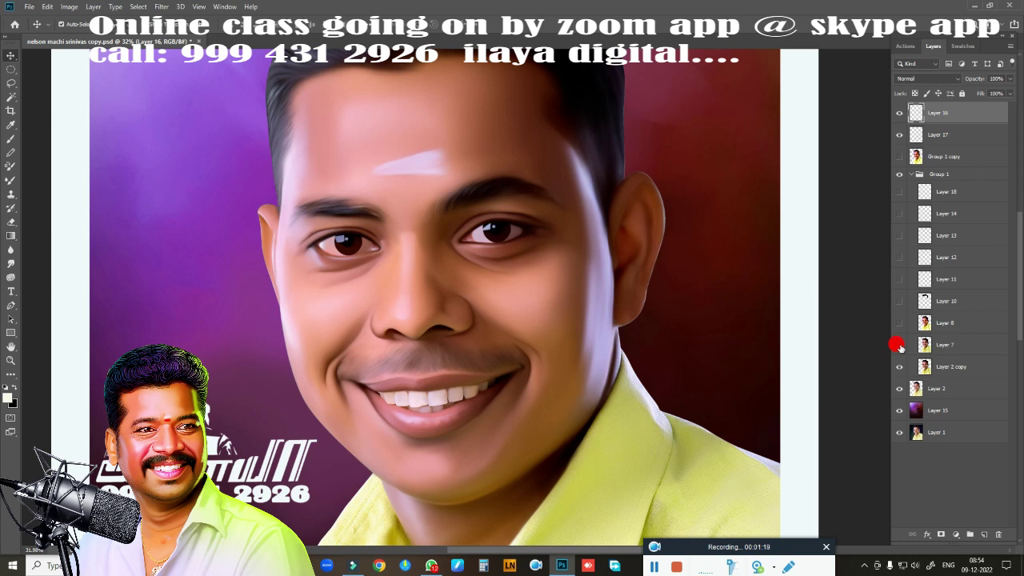
pyautogui.click(899, 345)
pyautogui.click(899, 324)
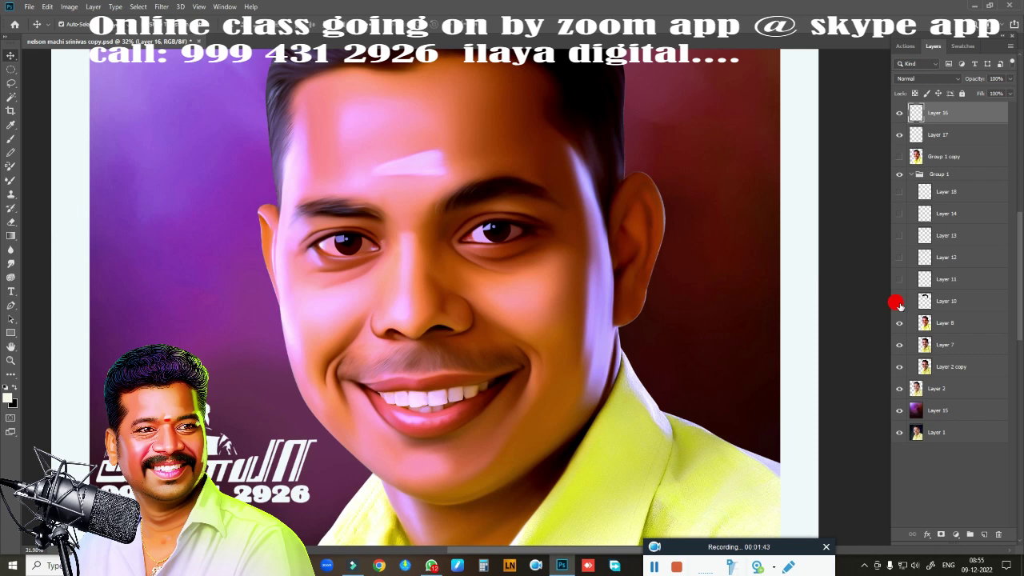
pyautogui.click(900, 302)
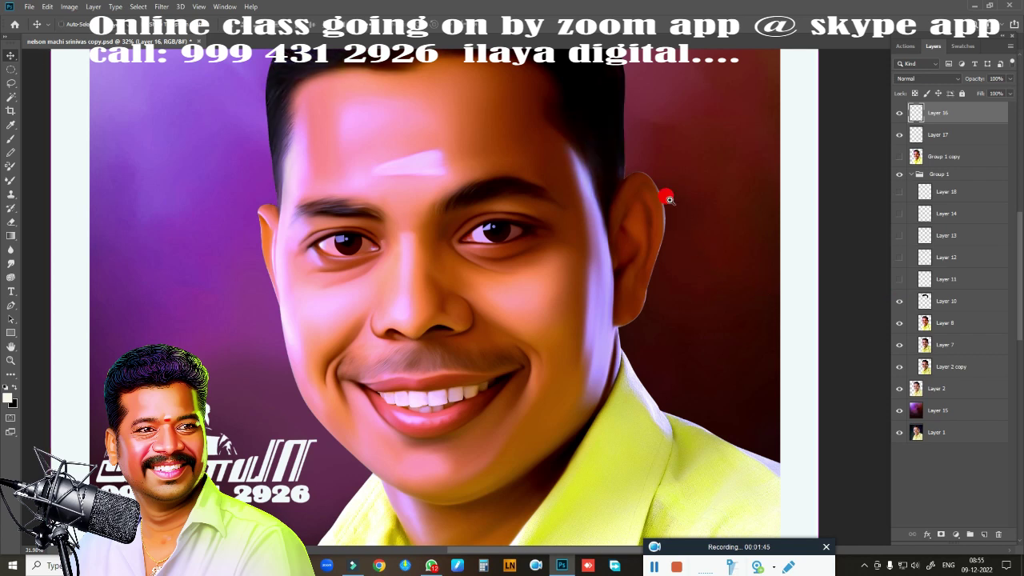
# - Compare Layer 10's darker hair, then show Layers 11 and 12 for the hairline and strands
pyautogui.moveTo(670, 189); pyautogui.dragTo(668, 269)
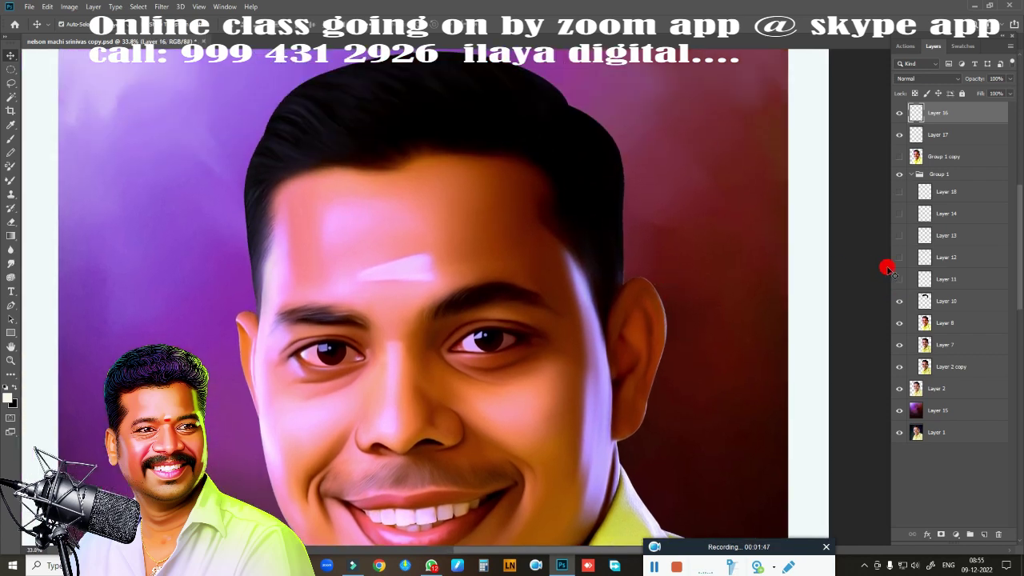
pyautogui.click(898, 301)
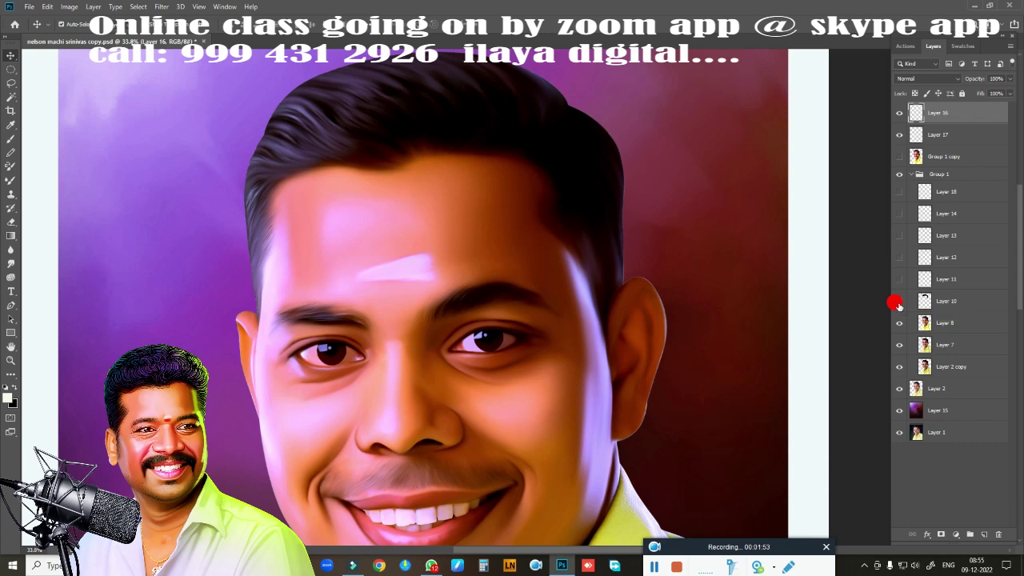
pyautogui.click(898, 302)
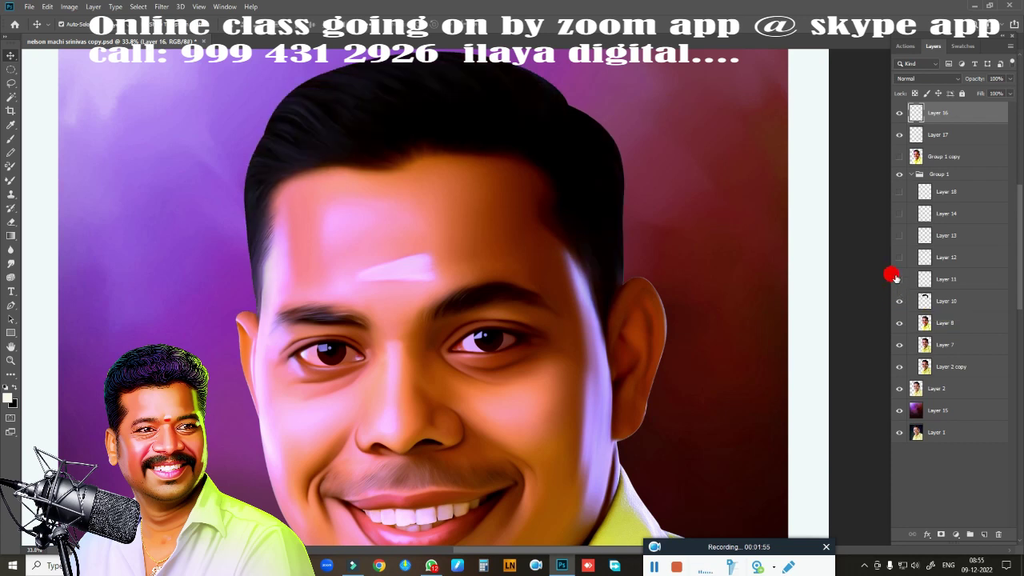
pyautogui.click(898, 280)
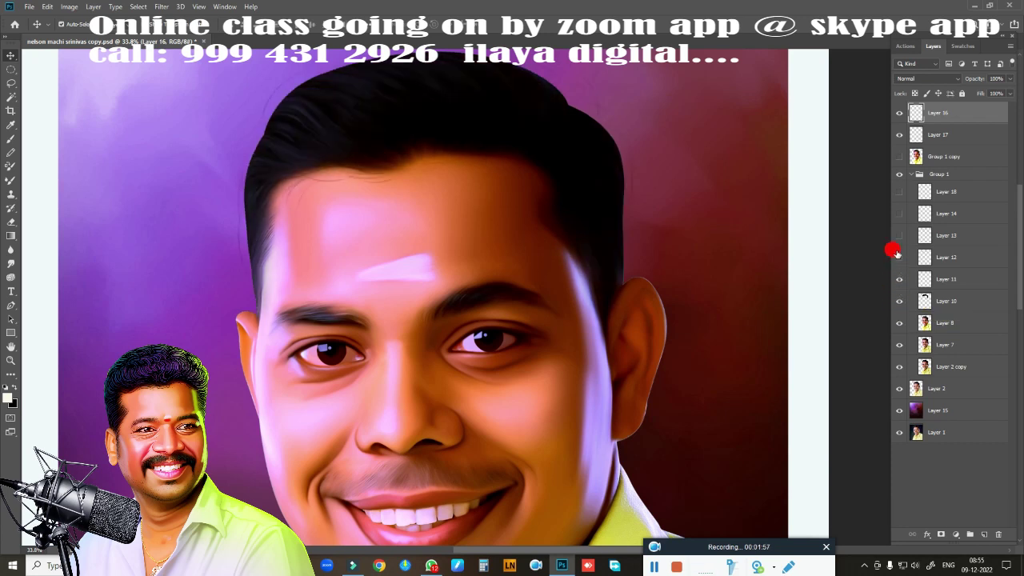
pyautogui.click(899, 258)
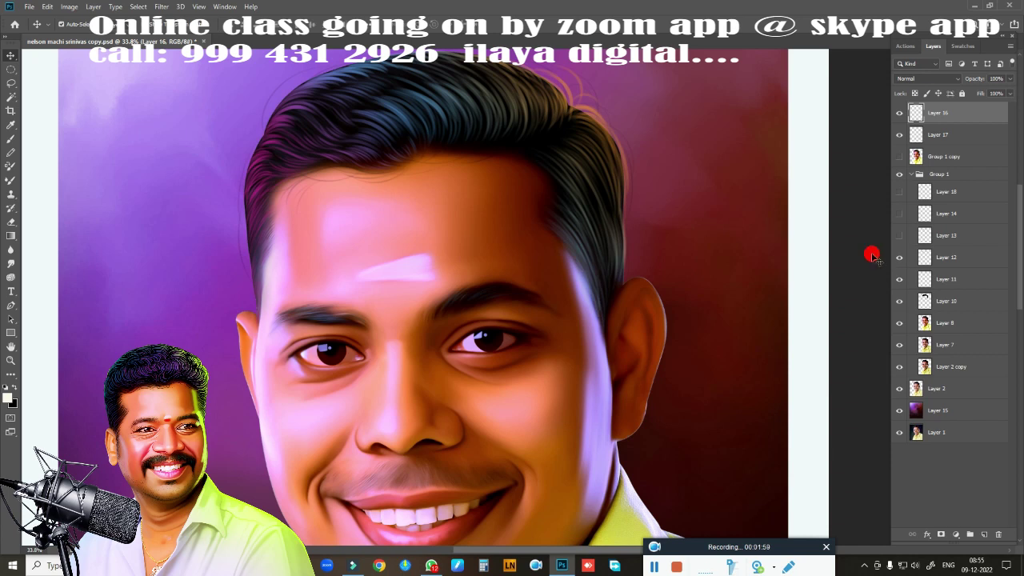
# - Zoom into the hairline and show Layer 13's colourful highlights, comparing them before zooming out
pyautogui.scroll(2, 535, 146)
pyautogui.moveTo(535, 146); pyautogui.dragTo(565, 217)
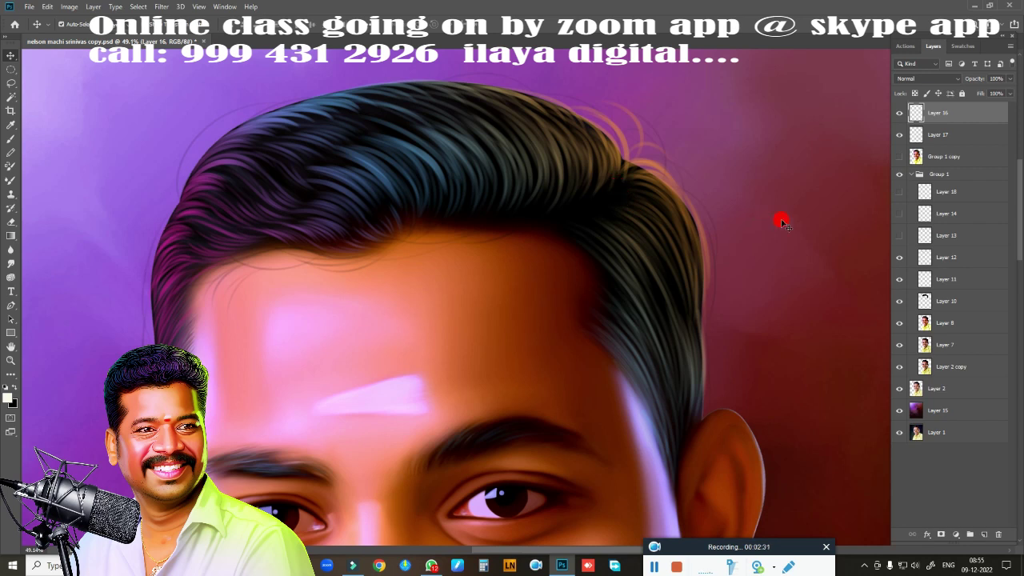
pyautogui.click(898, 237)
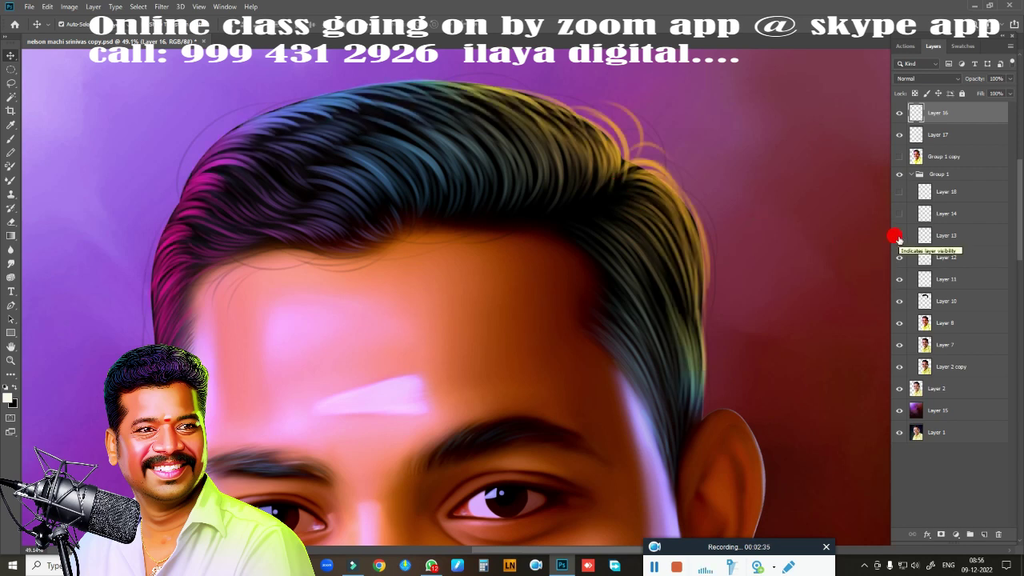
pyautogui.click(897, 237)
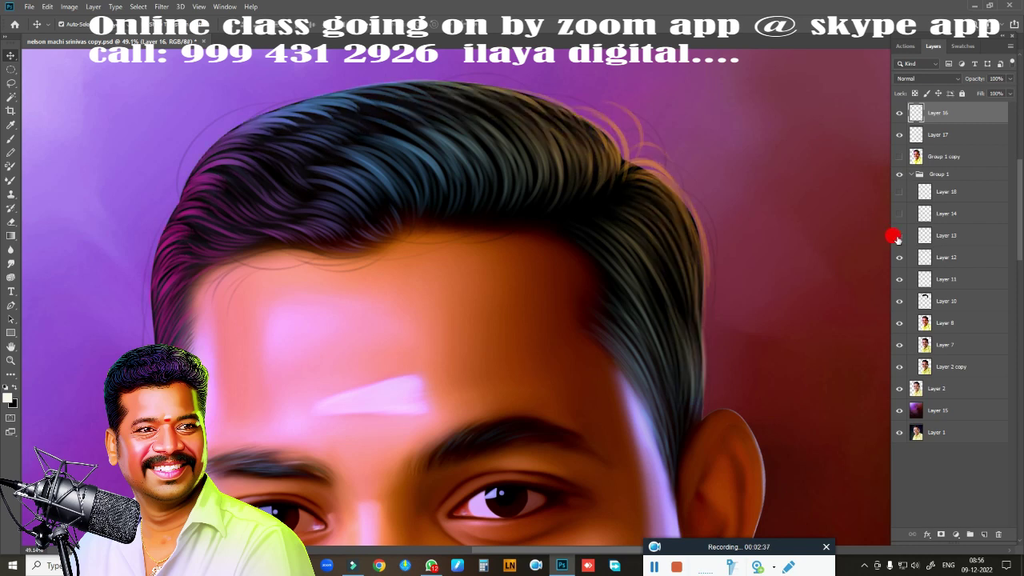
pyautogui.click(896, 237)
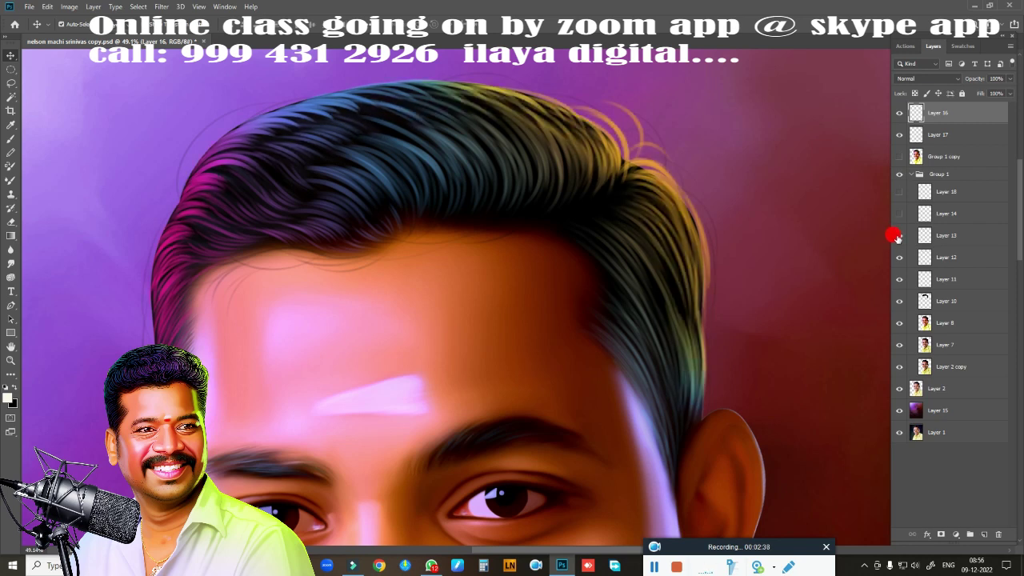
pyautogui.hotkey('ctrl', '-')
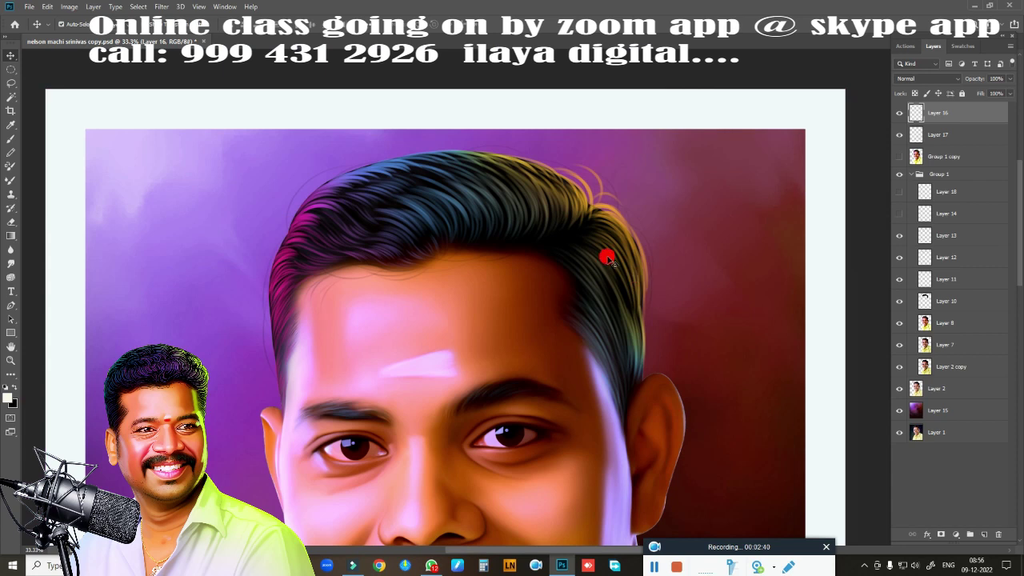
# - Compare the hair highlights by toggling Layer 14 and Layer 18 on and off
pyautogui.moveTo(606, 256); pyautogui.dragTo(690, 154)
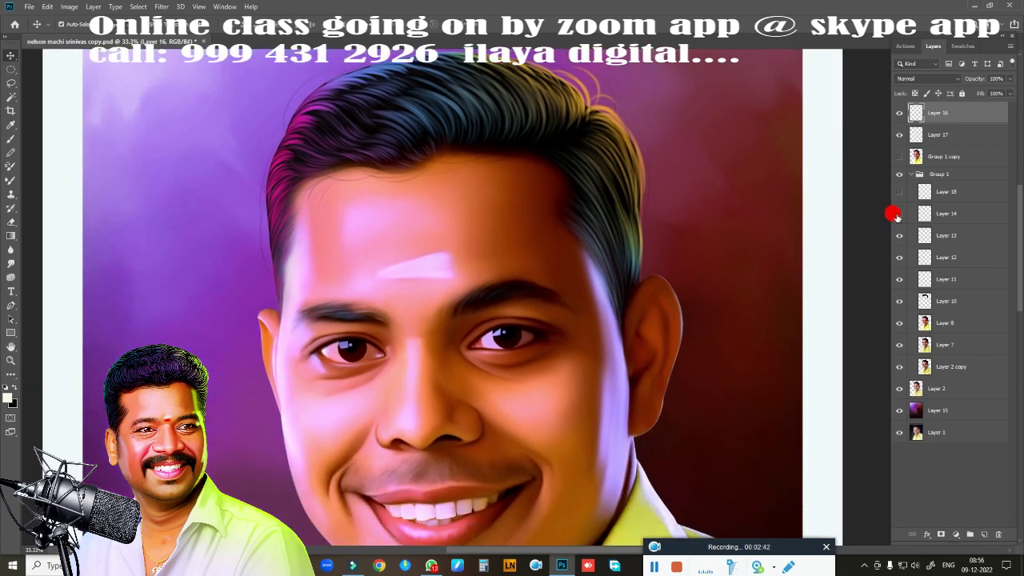
pyautogui.click(896, 215)
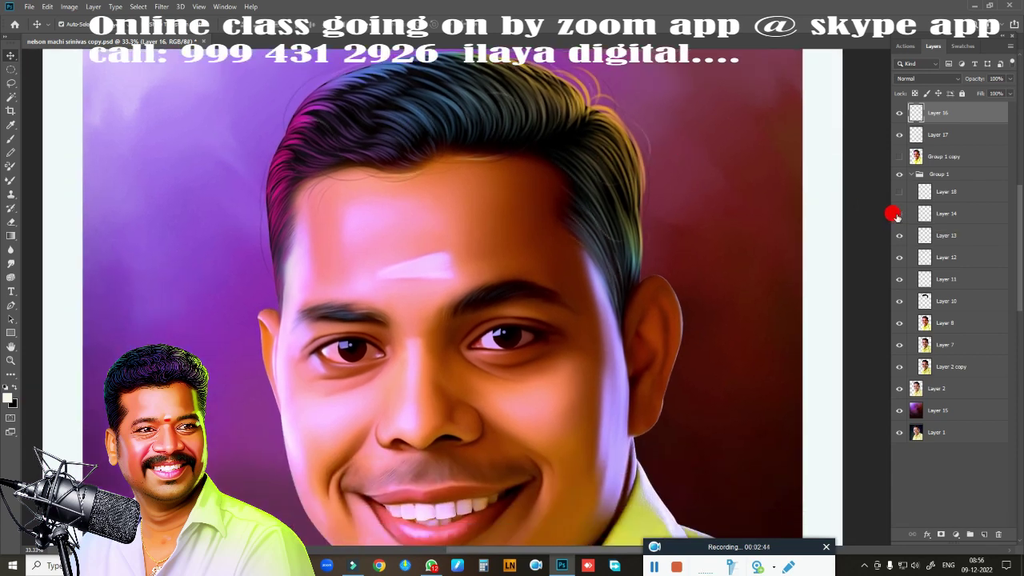
pyautogui.click(896, 214)
pyautogui.click(897, 214)
pyautogui.click(896, 213)
pyautogui.click(899, 191)
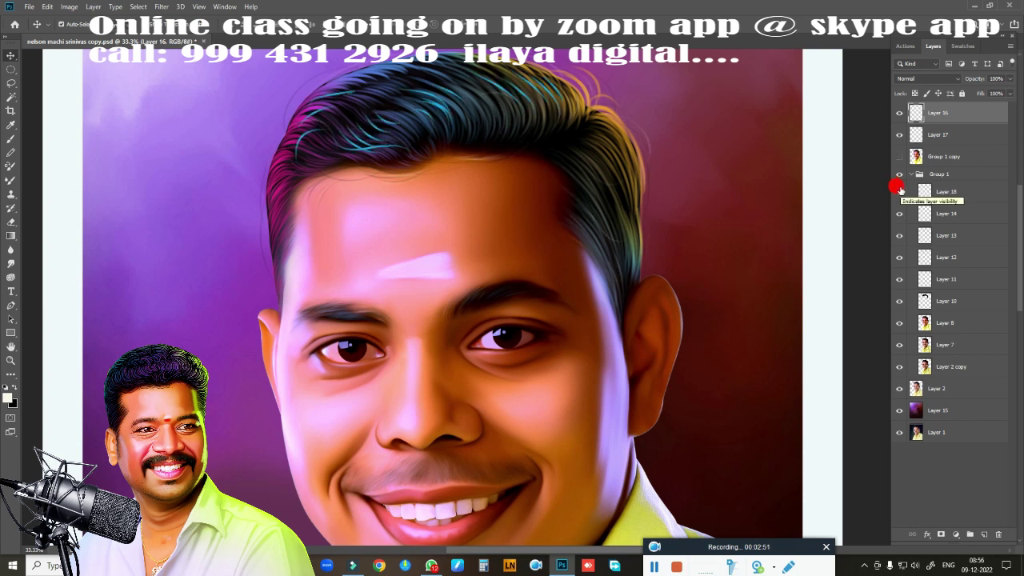
pyautogui.click(899, 191)
pyautogui.click(901, 158)
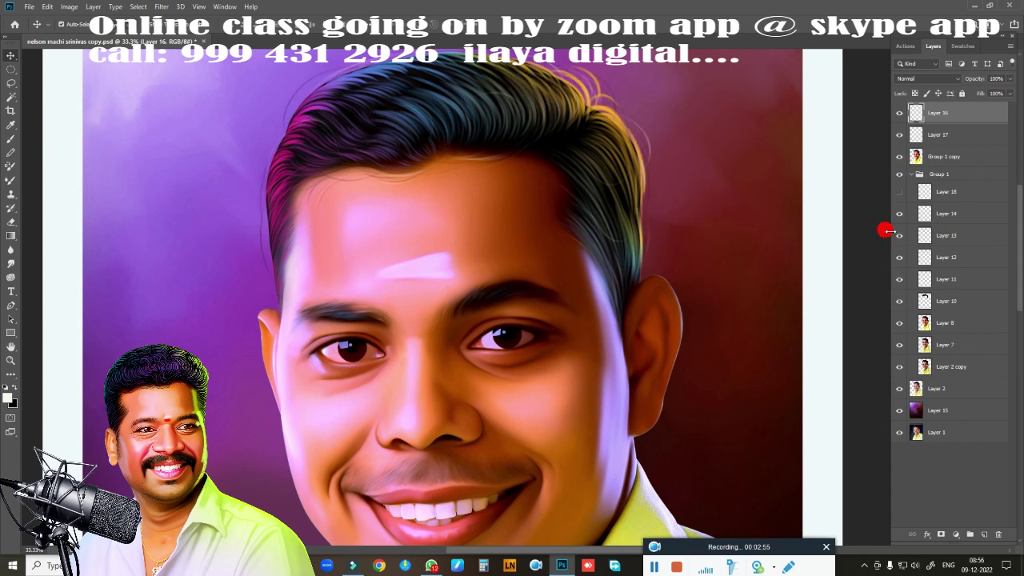
# - Collapse Group 1, toggle Group 1 copy's visibility to compare, and refit the view
pyautogui.hotkey('ctrl', '-')
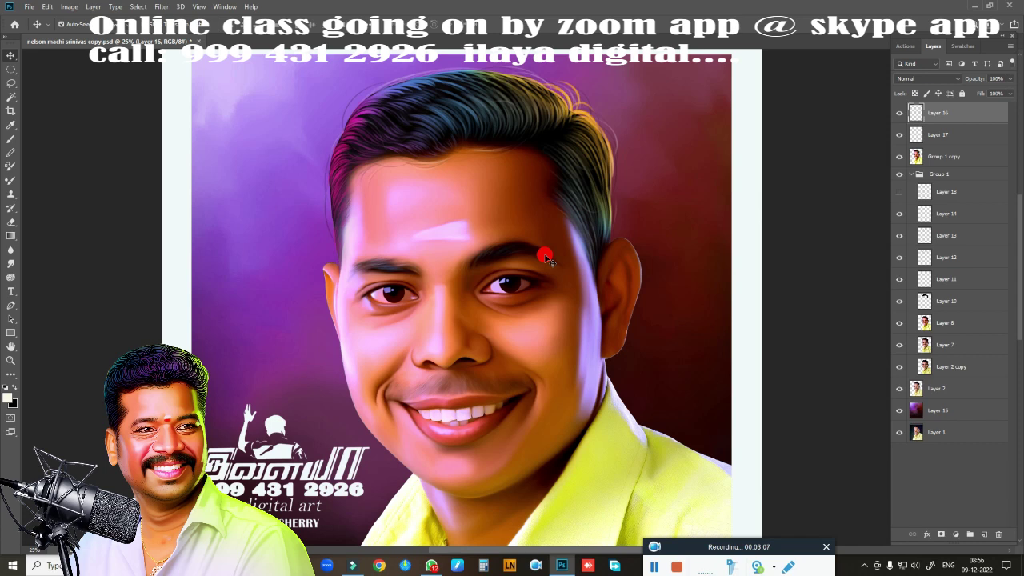
pyautogui.scroll(-2, 548, 257)
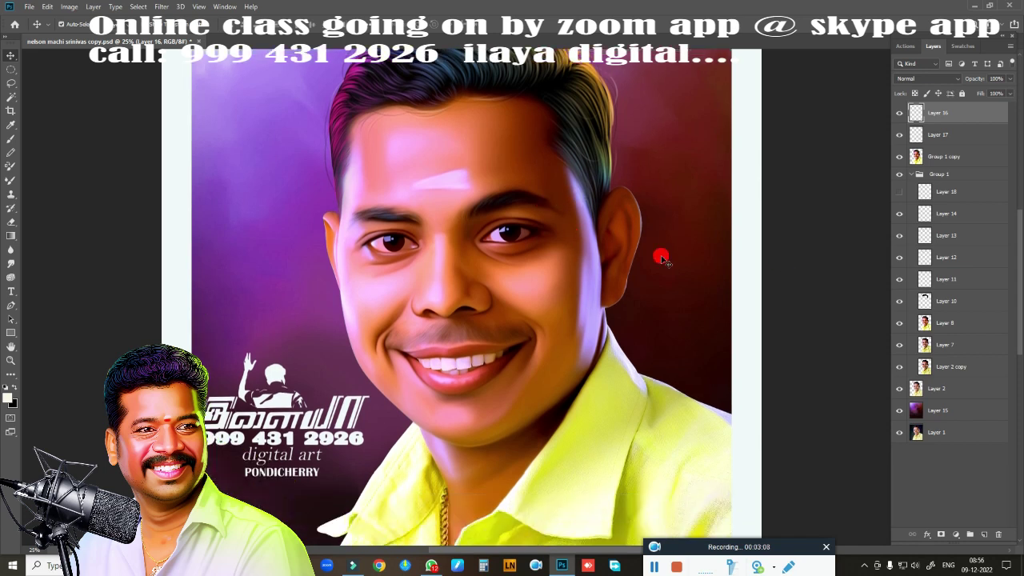
pyautogui.click(910, 173)
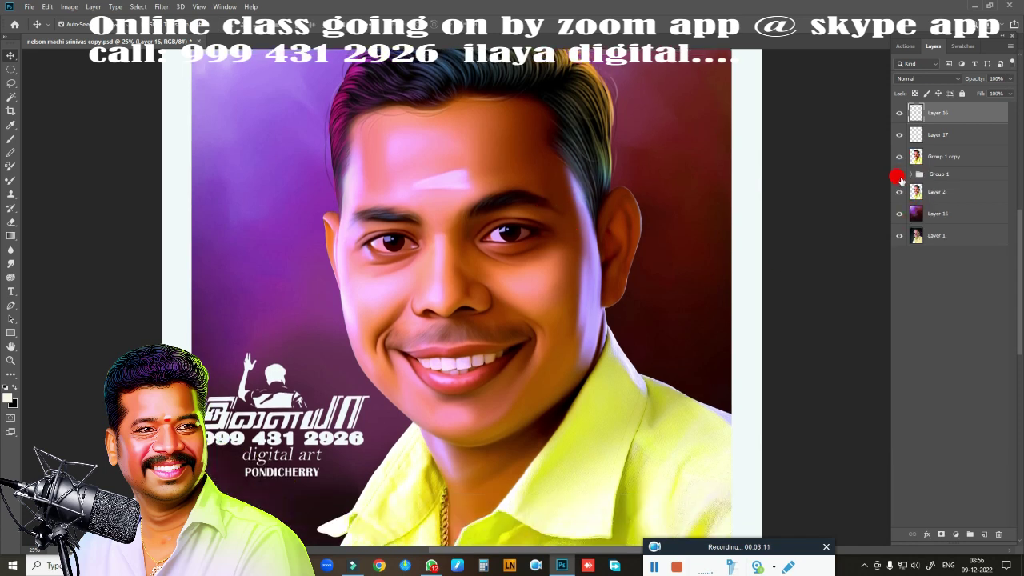
pyautogui.click(899, 158)
pyautogui.click(899, 160)
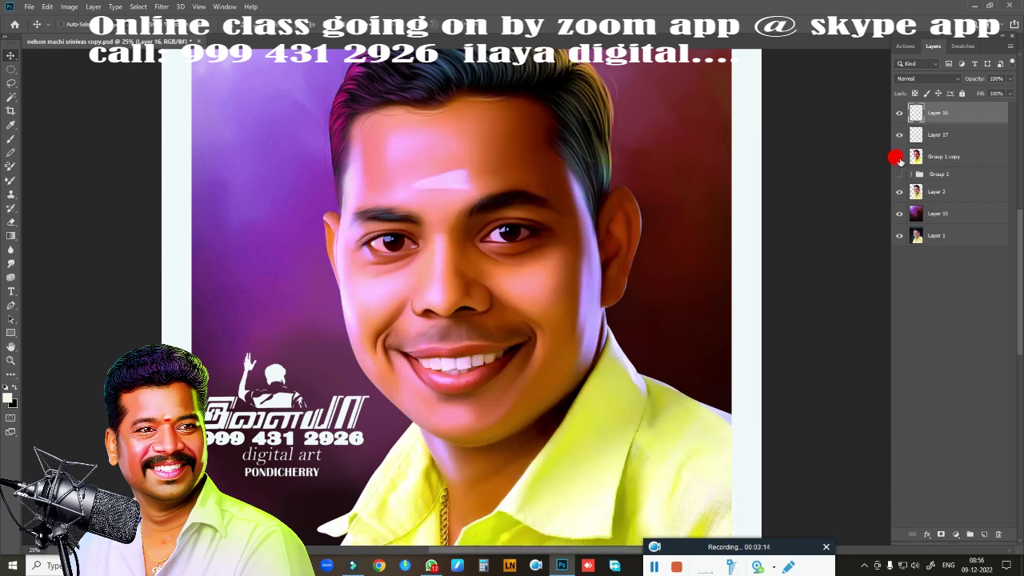
pyautogui.hotkey('ctrl', '+')
pyautogui.hotkey('ctrl', '-')
pyautogui.hotkey('ctrl', '-')
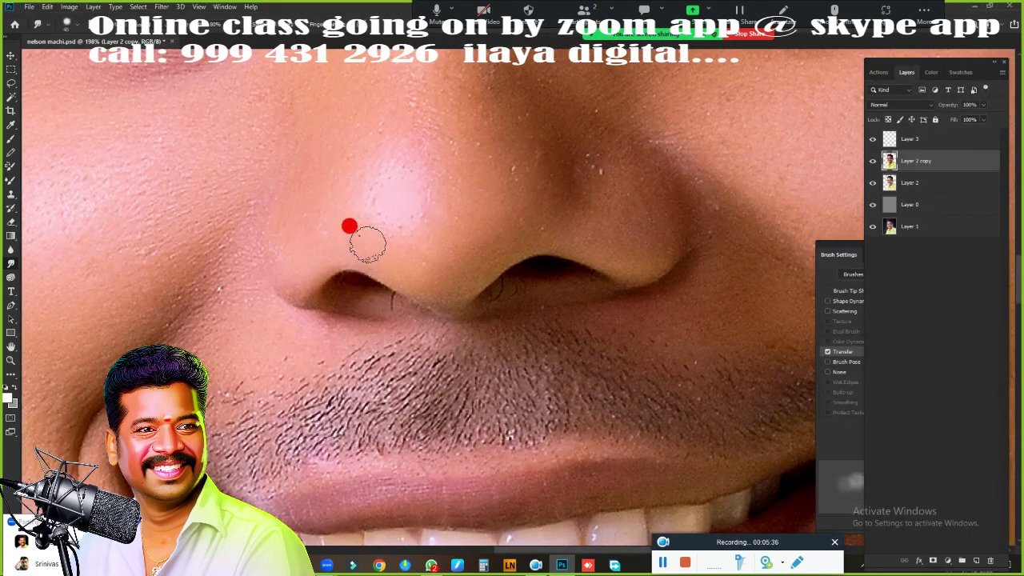
# - On Layer 3, smooth the nose tip with the Mixer Brush and paint out the nostril hair line
pyautogui.click(870, 141)
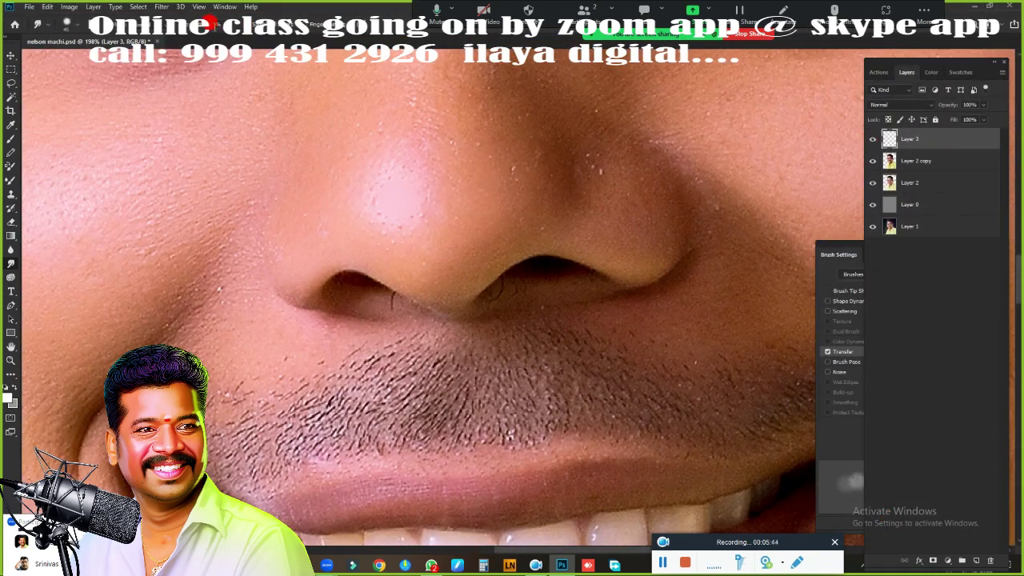
pyautogui.moveTo(371, 238); pyautogui.dragTo(466, 250)
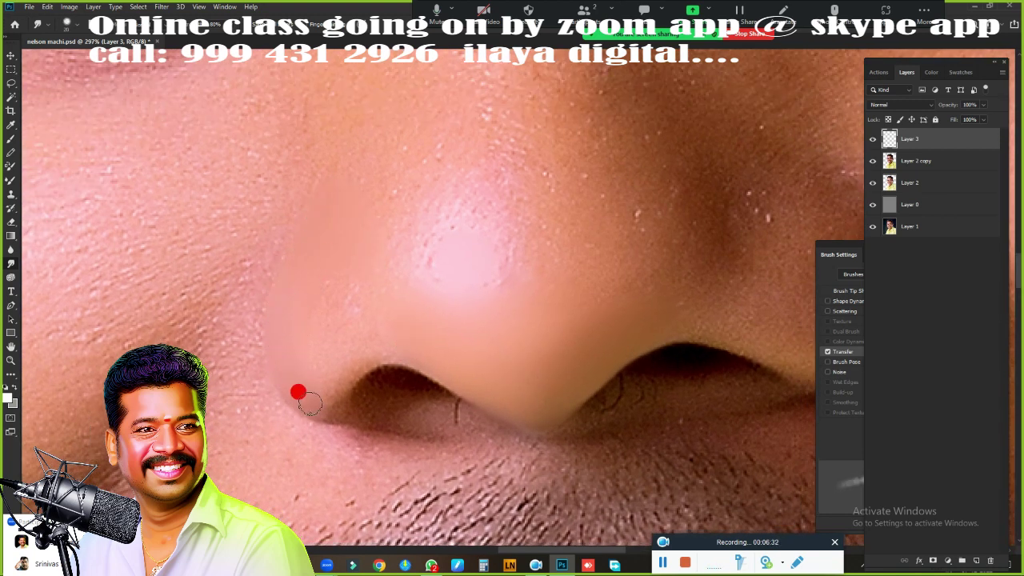
pyautogui.moveTo(401, 392); pyautogui.dragTo(451, 406)
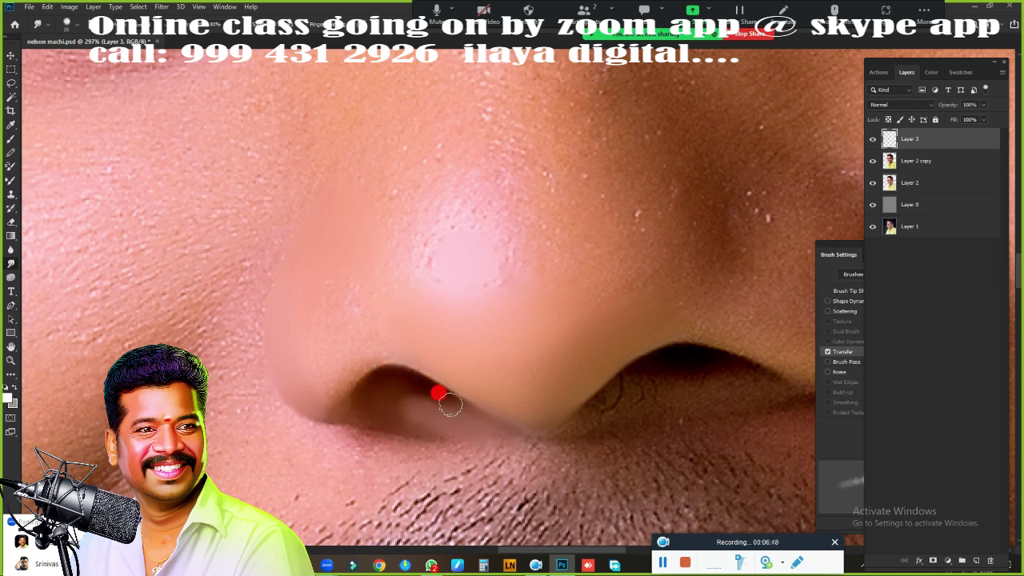
pyautogui.moveTo(308, 398)
pyautogui.mouseDown()
pyautogui.moveTo(261, 350)
pyautogui.moveTo(293, 366)
pyautogui.moveTo(358, 355)
pyautogui.moveTo(408, 209)
pyautogui.moveTo(498, 370)
pyautogui.moveTo(629, 251)
pyautogui.moveTo(434, 338)
pyautogui.moveTo(330, 408)
pyautogui.moveTo(469, 263)
pyautogui.moveTo(457, 251)
pyautogui.mouseUp()
pyautogui.scroll(-2, 456, 251)
pyautogui.moveTo(494, 221); pyautogui.dragTo(564, 290)
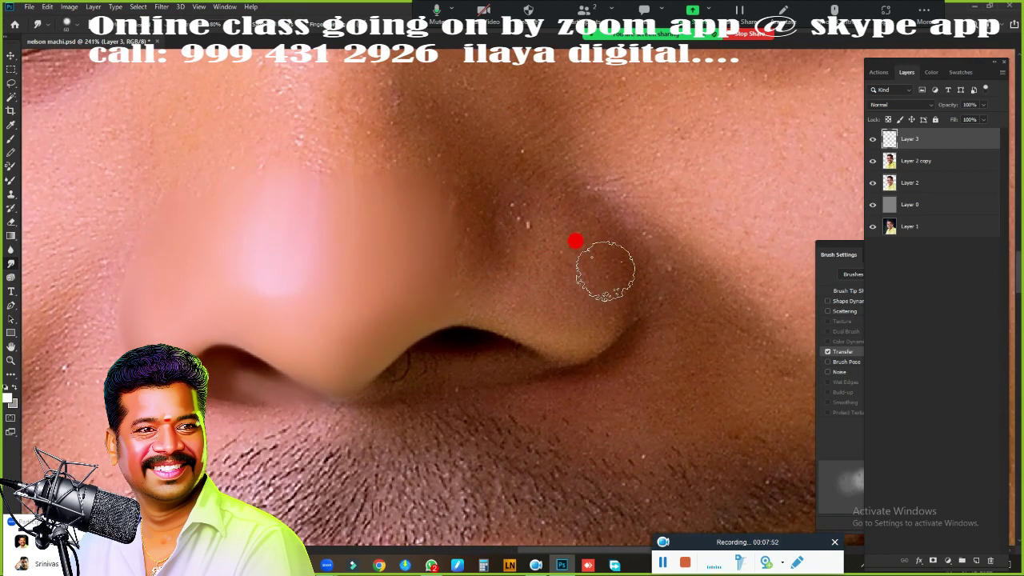
pyautogui.scroll(2, 549, 244)
# - Smooth the skin over the nostril, remove the hairs beneath it, and darken the eyelid crease
pyautogui.moveTo(452, 282)
pyautogui.mouseDown()
pyautogui.moveTo(345, 336)
pyautogui.moveTo(455, 300)
pyautogui.moveTo(552, 363)
pyautogui.moveTo(571, 361)
pyautogui.moveTo(636, 248)
pyautogui.mouseUp()
pyautogui.moveTo(580, 366)
pyautogui.mouseDown()
pyautogui.moveTo(405, 304)
pyautogui.moveTo(503, 208)
pyautogui.moveTo(599, 183)
pyautogui.moveTo(487, 207)
pyautogui.moveTo(551, 176)
pyautogui.moveTo(585, 327)
pyautogui.moveTo(605, 311)
pyautogui.moveTo(494, 226)
pyautogui.moveTo(549, 270)
pyautogui.moveTo(544, 160)
pyautogui.moveTo(525, 312)
pyautogui.moveTo(405, 153)
pyautogui.moveTo(349, 165)
pyautogui.moveTo(539, 171)
pyautogui.moveTo(520, 249)
pyautogui.mouseUp()
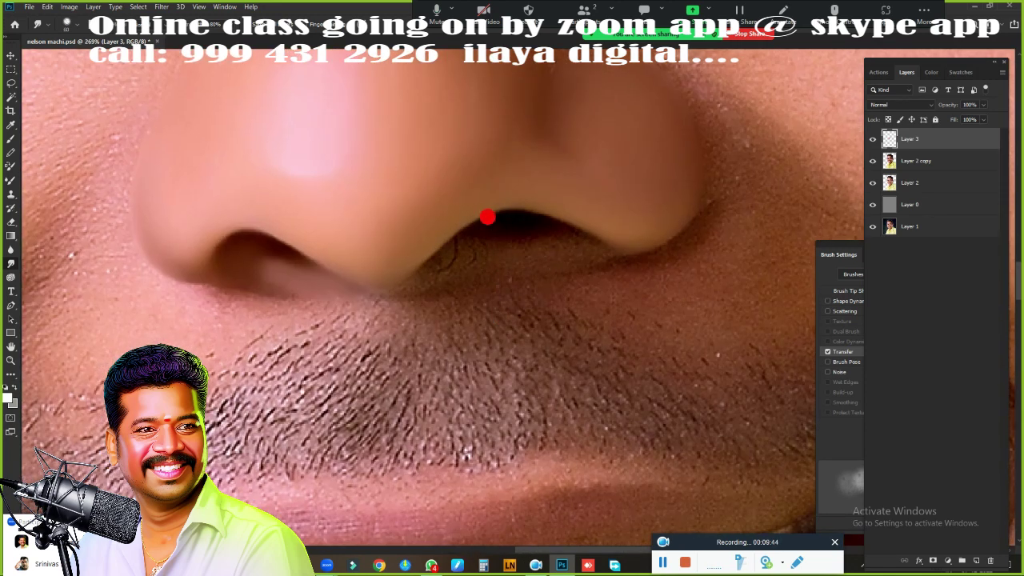
pyautogui.moveTo(464, 237)
pyautogui.mouseDown()
pyautogui.moveTo(398, 286)
pyautogui.moveTo(498, 245)
pyautogui.moveTo(477, 251)
pyautogui.moveTo(607, 256)
pyautogui.mouseUp()
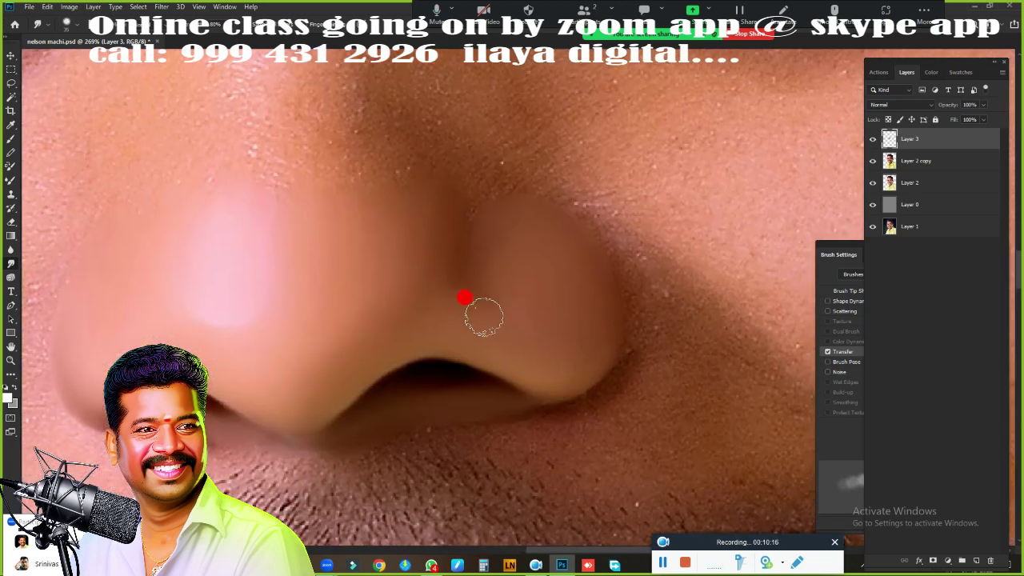
pyautogui.rightClick(557, 207)
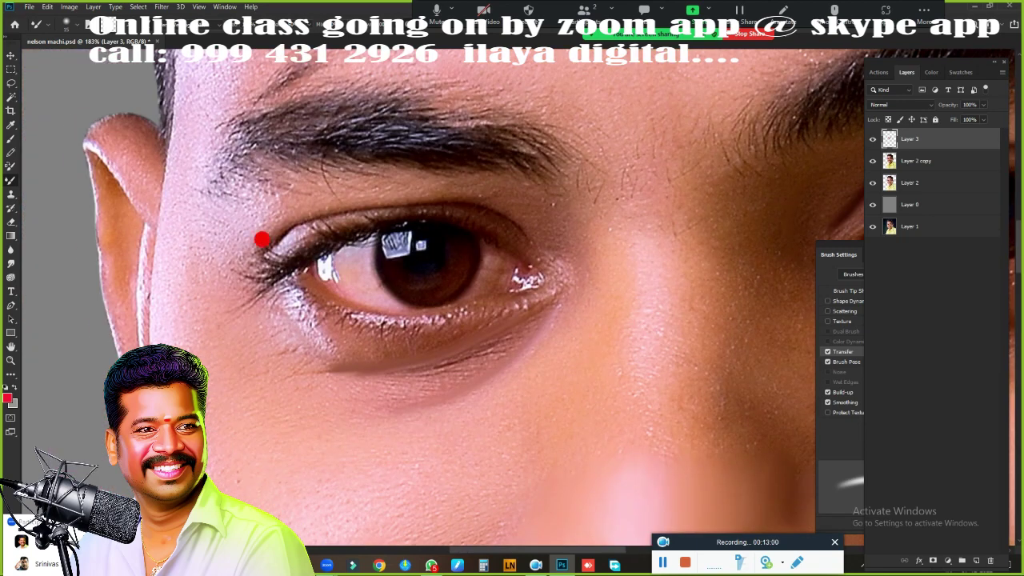
pyautogui.moveTo(263, 239); pyautogui.dragTo(370, 202)
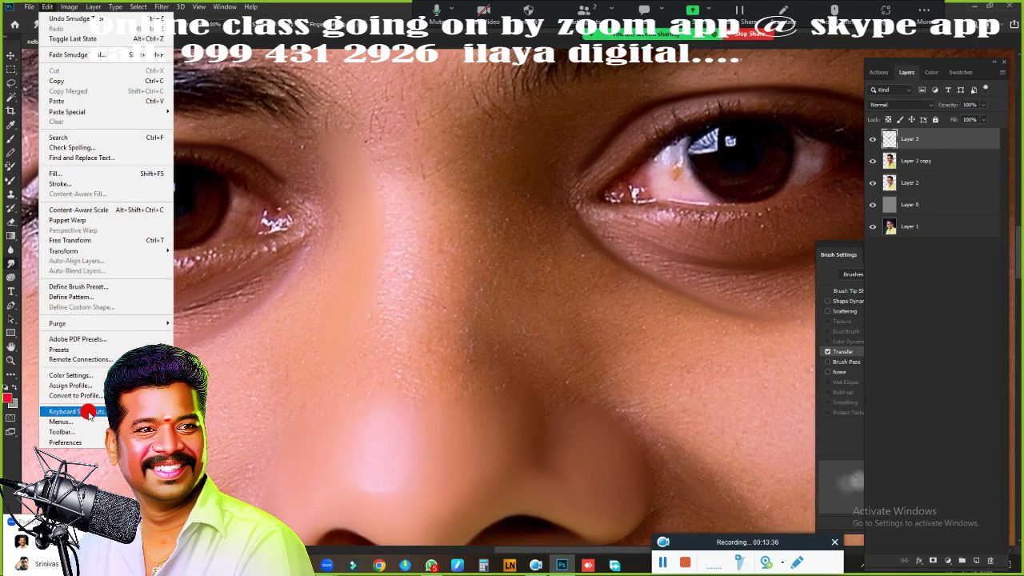
# - Open the Keyboard Shortcuts settings and scroll through the tool shortcut list
pyautogui.click(88, 413)
pyautogui.scroll(-3, 600, 178)
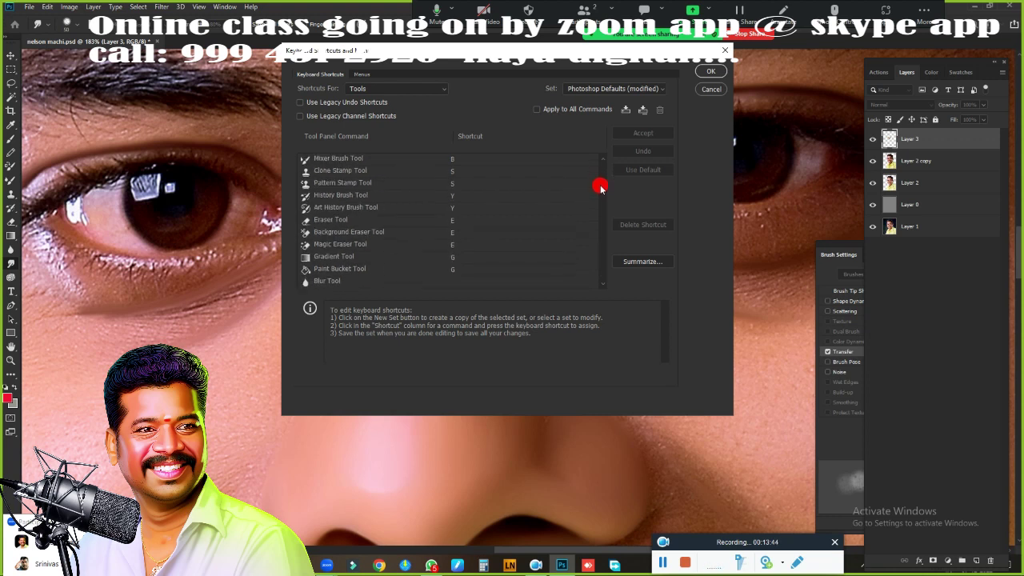
pyautogui.scroll(-2, 448, 229)
pyautogui.scroll(-3, 452, 184)
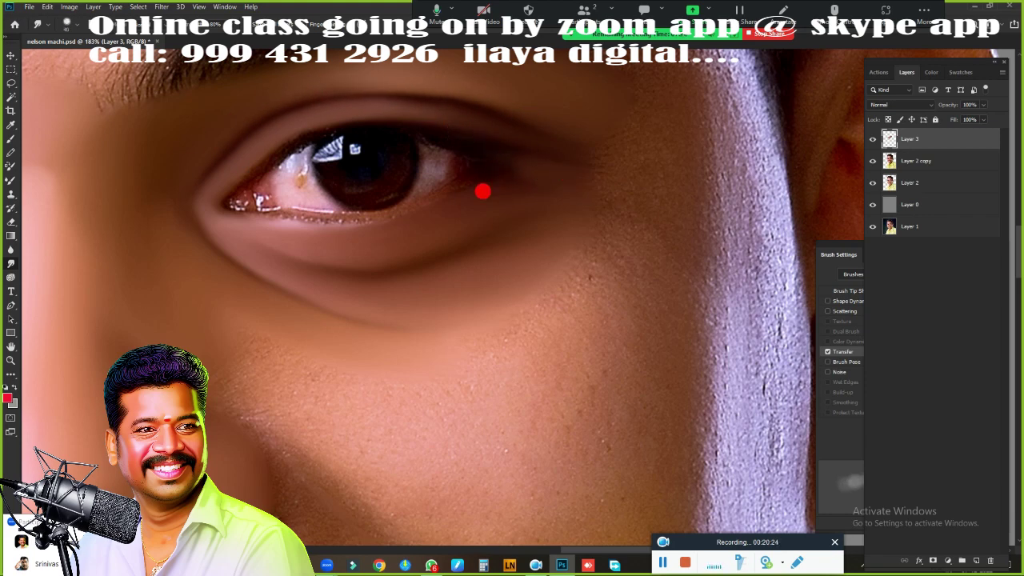
# - Blend the cheek crease beside the nose and the skin under the nose with the Mixer Brush
pyautogui.scroll(-3, 544, 364)
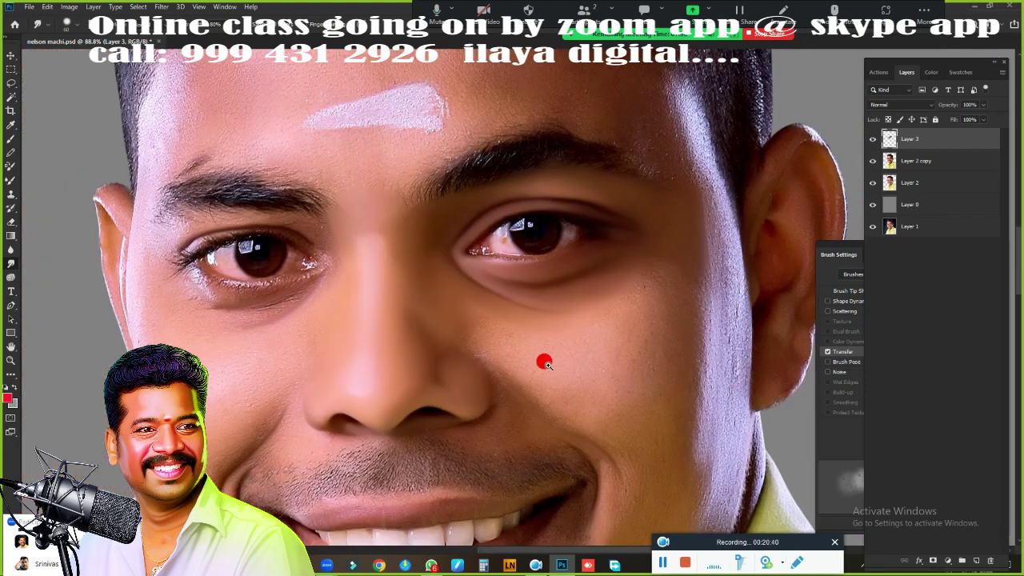
pyautogui.scroll(3, 544, 363)
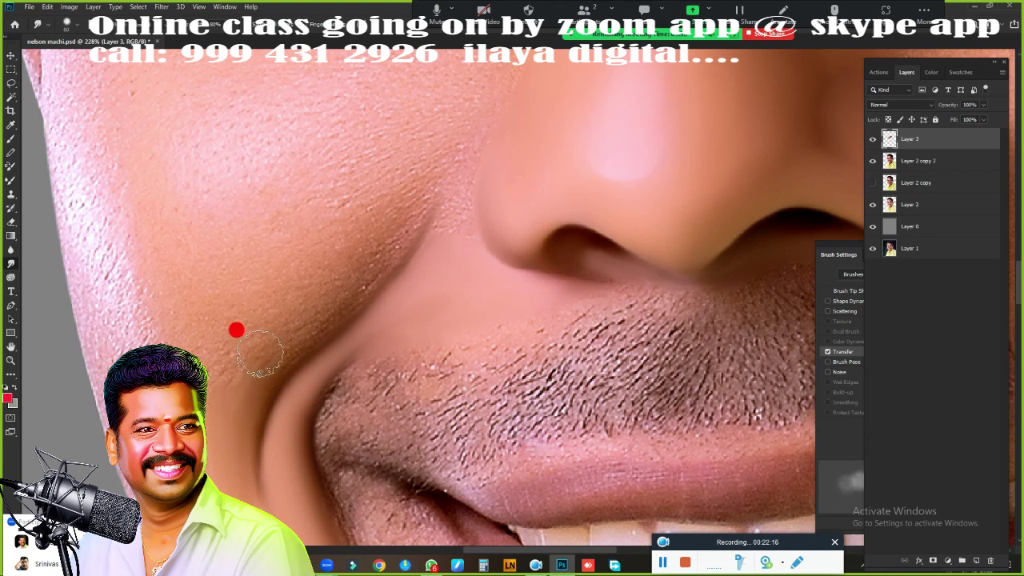
pyautogui.moveTo(359, 290)
pyautogui.mouseDown()
pyautogui.moveTo(313, 326)
pyautogui.moveTo(448, 220)
pyautogui.mouseUp()
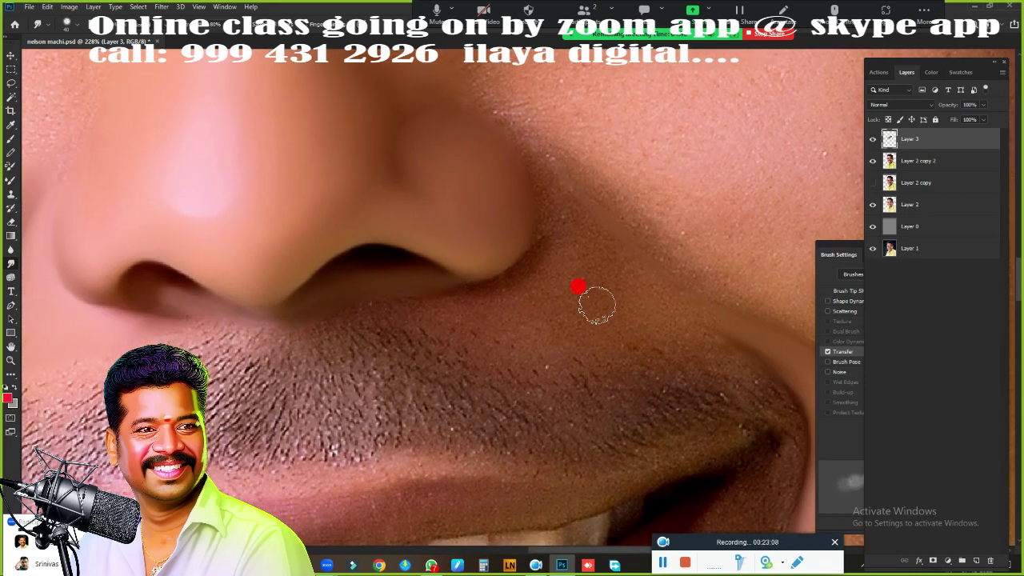
pyautogui.moveTo(596, 304)
pyautogui.mouseDown()
pyautogui.moveTo(187, 299)
pyautogui.moveTo(398, 301)
pyautogui.mouseUp()
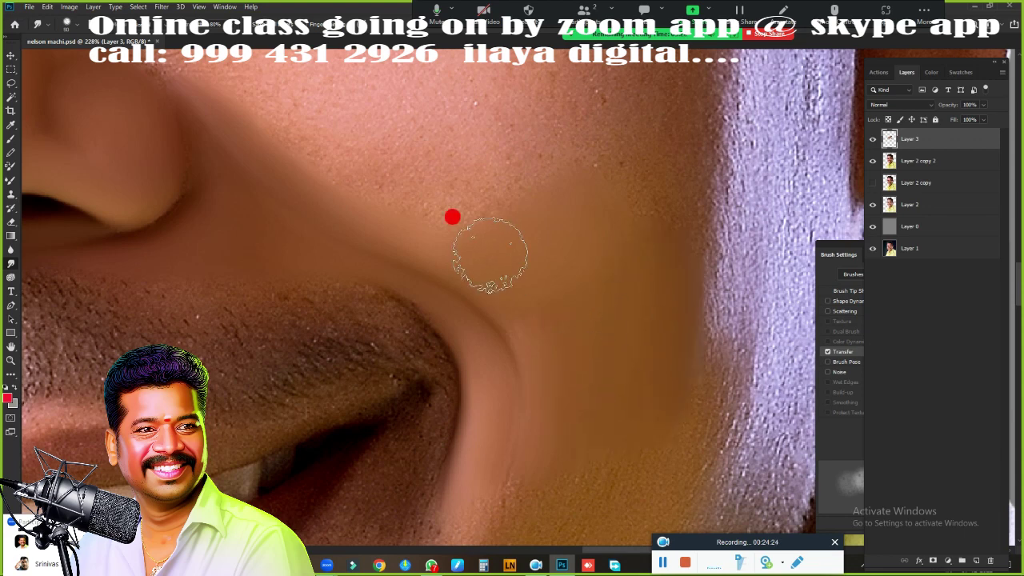
# - Zoom out to the whole face, then pan back to a close-up of the nose and left cheek
pyautogui.hotkey('ctrl', '0')
pyautogui.scroll(3, 540, 308)
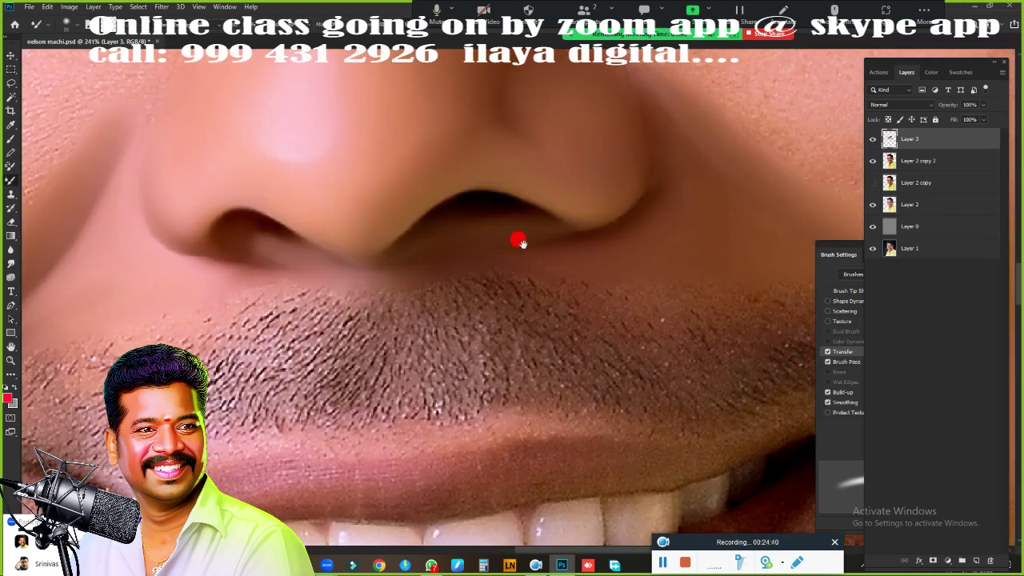
pyautogui.scroll(2, 542, 280)
pyautogui.moveTo(585, 208); pyautogui.dragTo(552, 379)
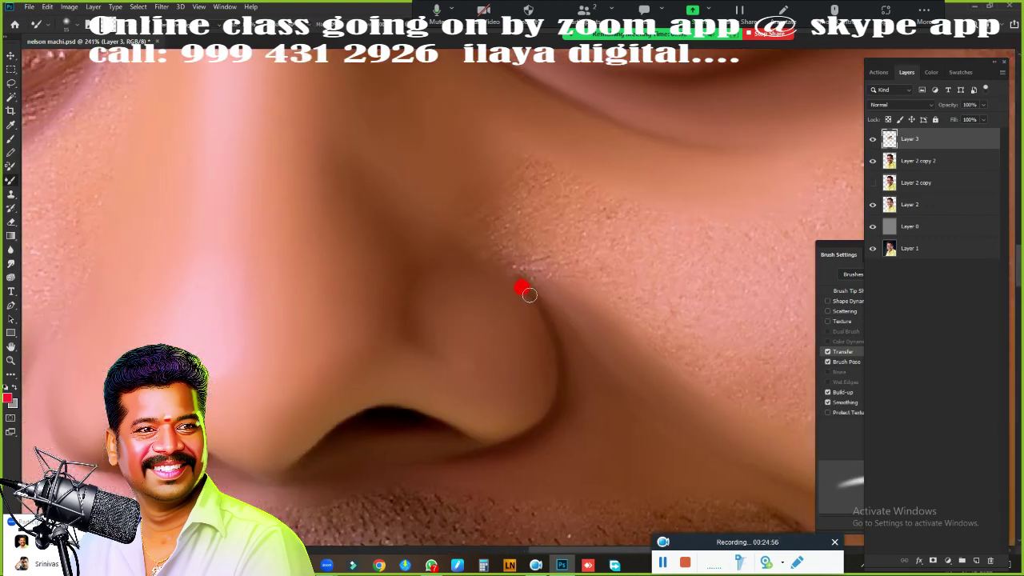
pyautogui.moveTo(501, 271); pyautogui.dragTo(418, 224)
pyautogui.moveTo(484, 368); pyautogui.dragTo(471, 235)
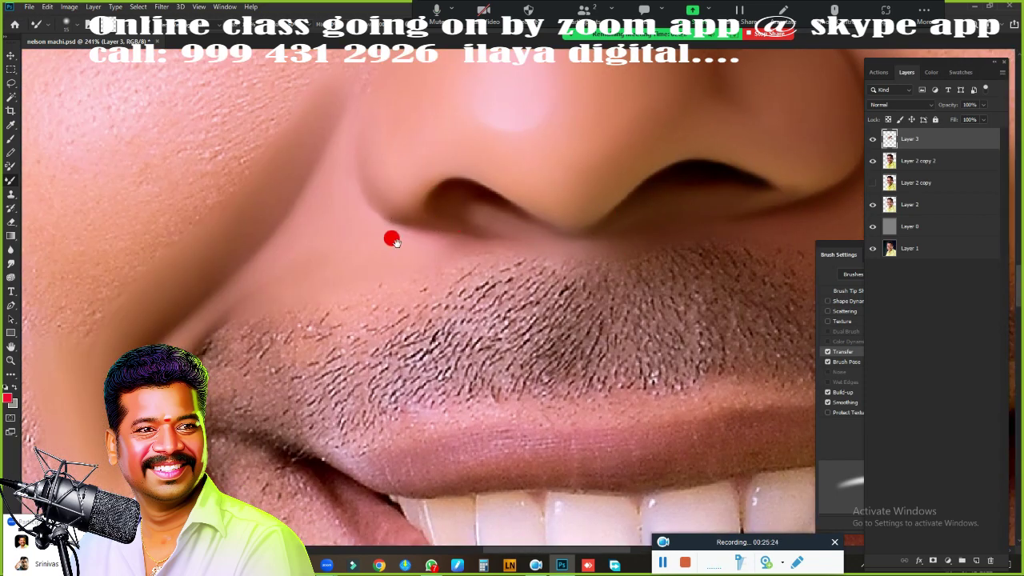
pyautogui.moveTo(391, 235); pyautogui.dragTo(440, 324)
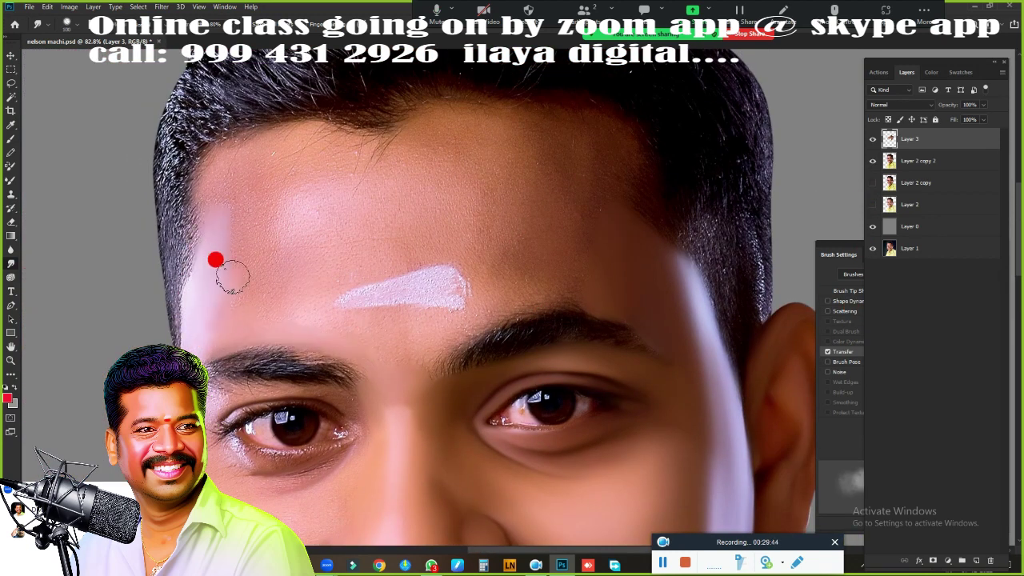
# - Repaint the forehead skin, softening its highlight and white streak
pyautogui.moveTo(239, 280)
pyautogui.mouseDown()
pyautogui.moveTo(240, 208)
pyautogui.moveTo(491, 137)
pyautogui.moveTo(342, 213)
pyautogui.moveTo(312, 322)
pyautogui.moveTo(384, 360)
pyautogui.moveTo(480, 251)
pyautogui.moveTo(549, 114)
pyautogui.moveTo(480, 144)
pyautogui.moveTo(457, 137)
pyautogui.moveTo(521, 200)
pyautogui.moveTo(583, 137)
pyautogui.moveTo(572, 276)
pyautogui.mouseUp()
pyautogui.moveTo(468, 172); pyautogui.dragTo(556, 231)
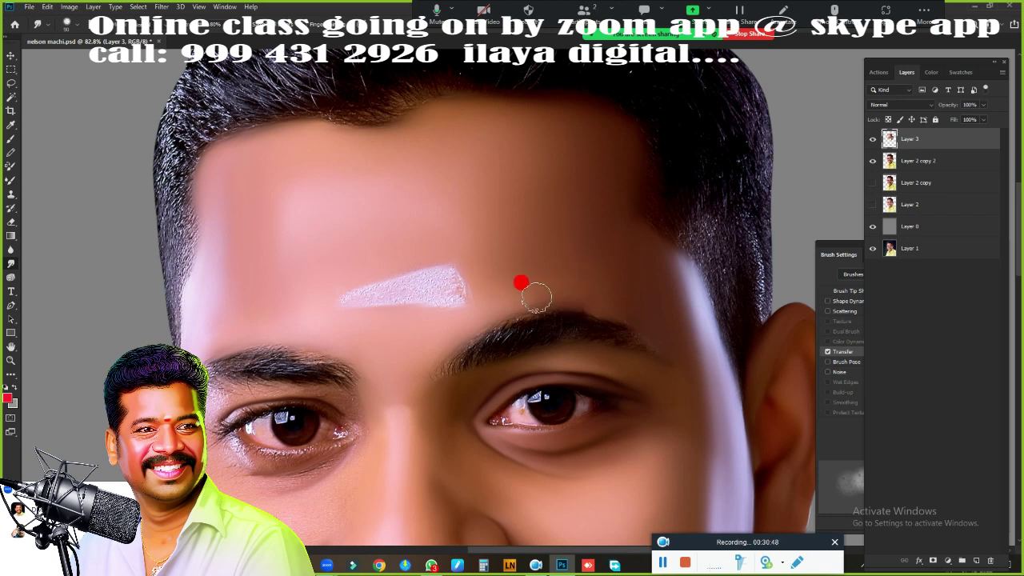
pyautogui.moveTo(372, 296); pyautogui.dragTo(404, 304)
pyautogui.moveTo(330, 119); pyautogui.dragTo(407, 183)
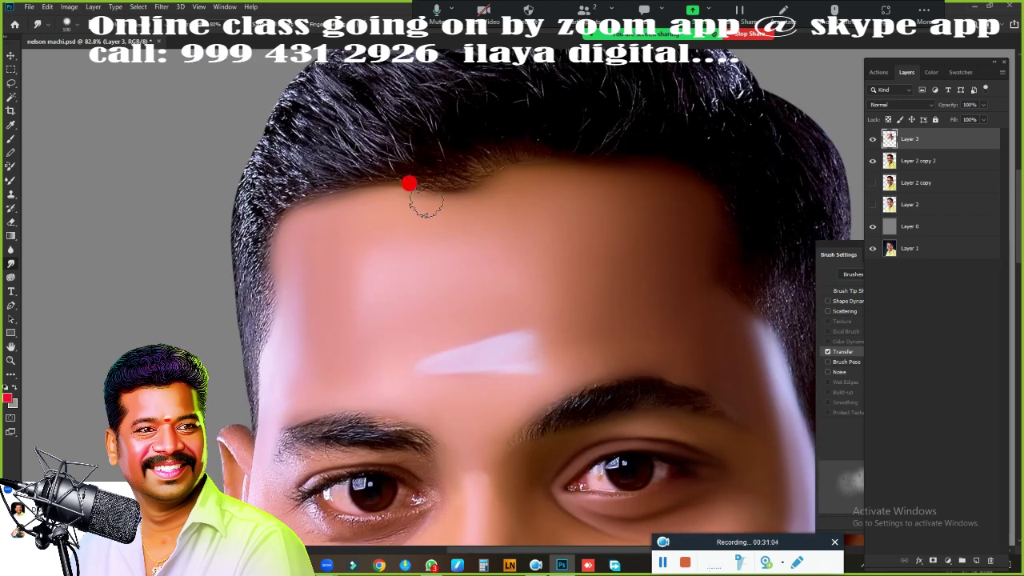
# - Smooth the eyebrow texture with transfer dynamics on, then add empty Layer 4 and hide Layer 3
pyautogui.press('e')
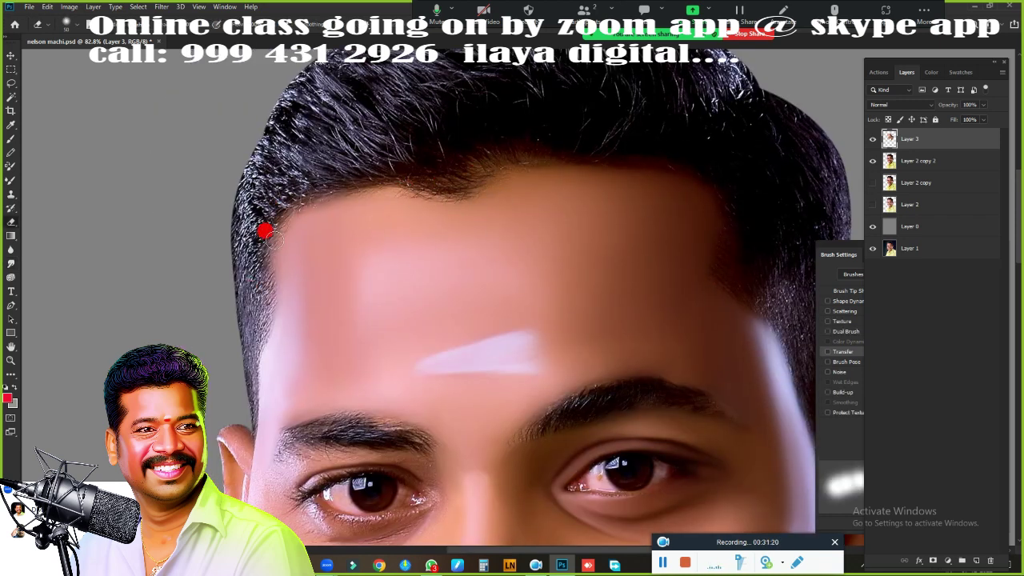
pyautogui.scroll(3, 593, 364)
pyautogui.click(842, 351)
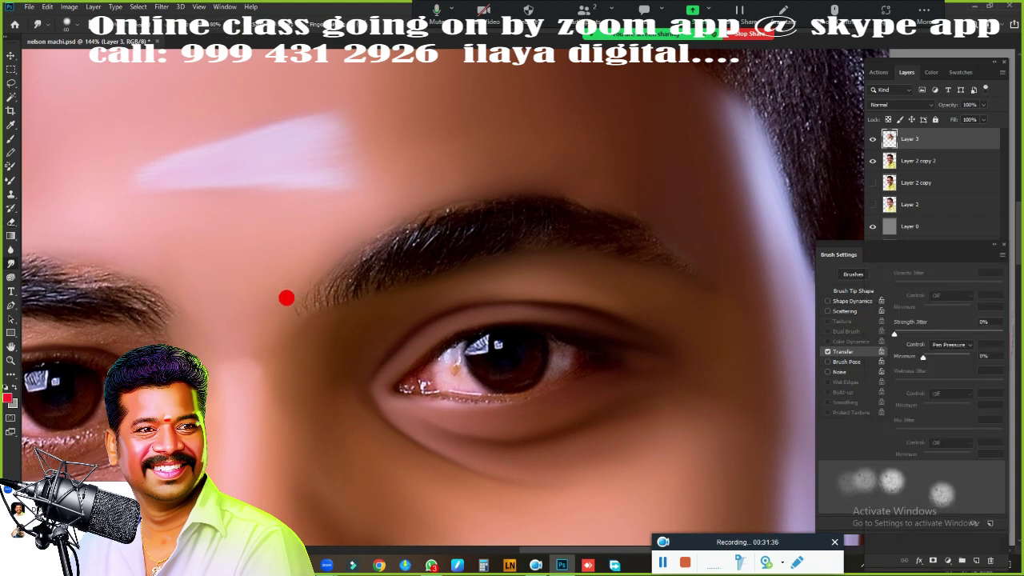
pyautogui.moveTo(286, 297)
pyautogui.mouseDown()
pyautogui.moveTo(393, 210)
pyautogui.moveTo(590, 215)
pyautogui.mouseUp()
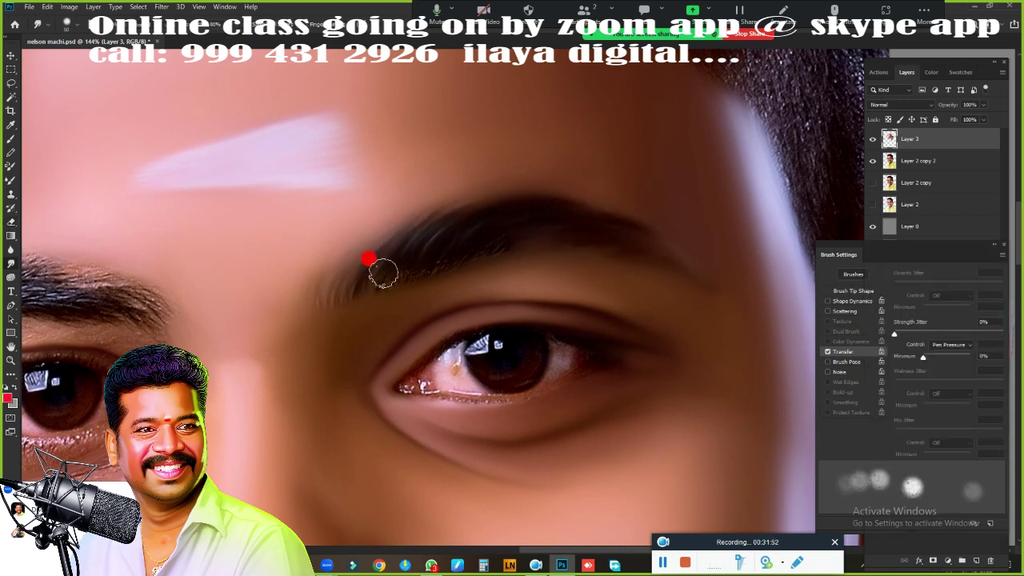
pyautogui.scroll(-3, 576, 293)
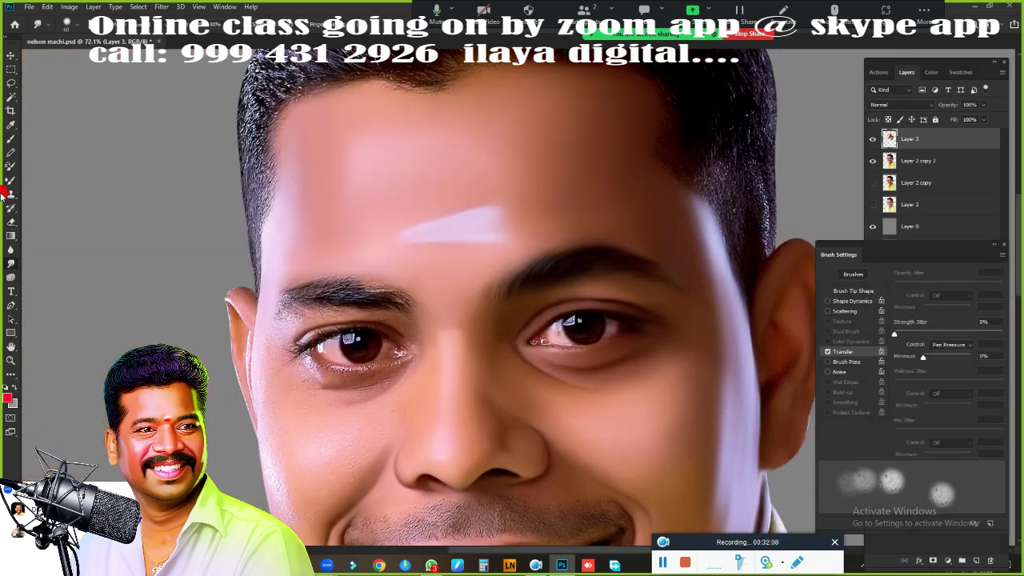
pyautogui.scroll(5, 585, 217)
pyautogui.click(873, 139)
pyautogui.click(962, 560)
# - On Layer 4, brush a dark line along the lower eyelid waterline, covering its white highlights
pyautogui.click(873, 160)
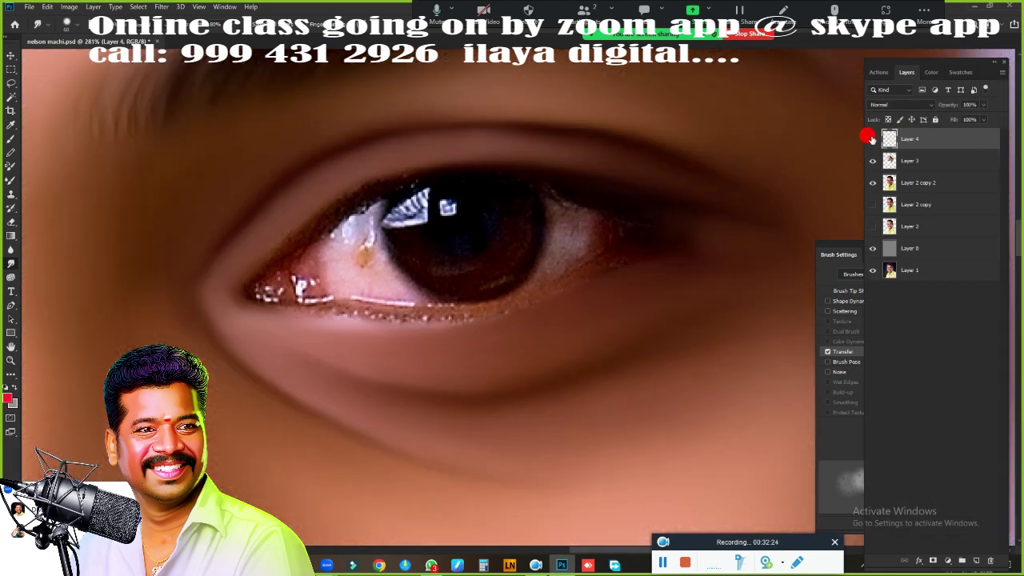
pyautogui.scroll(1, 429, 296)
pyautogui.press('b')
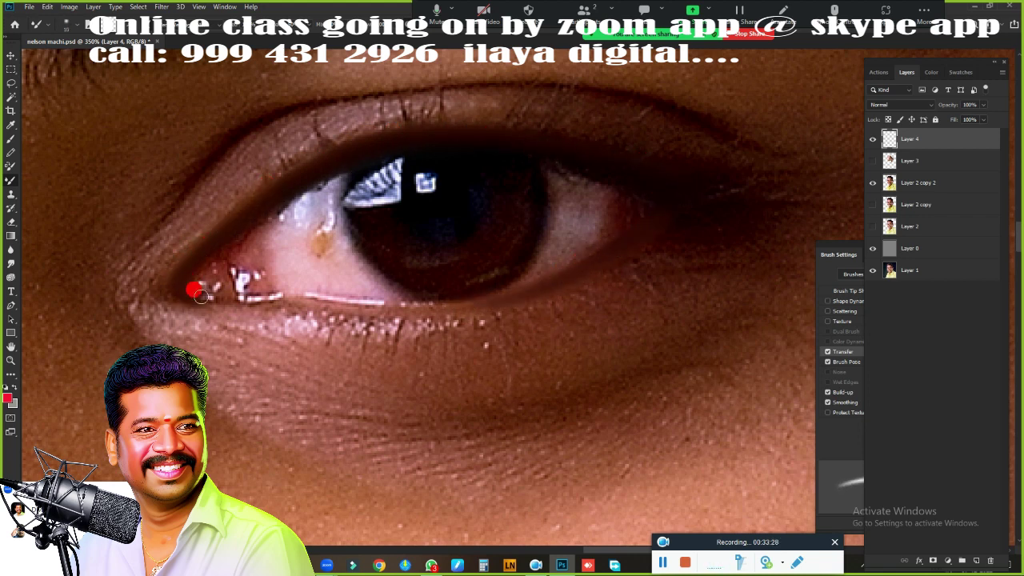
pyautogui.moveTo(214, 295)
pyautogui.mouseDown()
pyautogui.moveTo(555, 286)
pyautogui.moveTo(402, 310)
pyautogui.mouseUp()
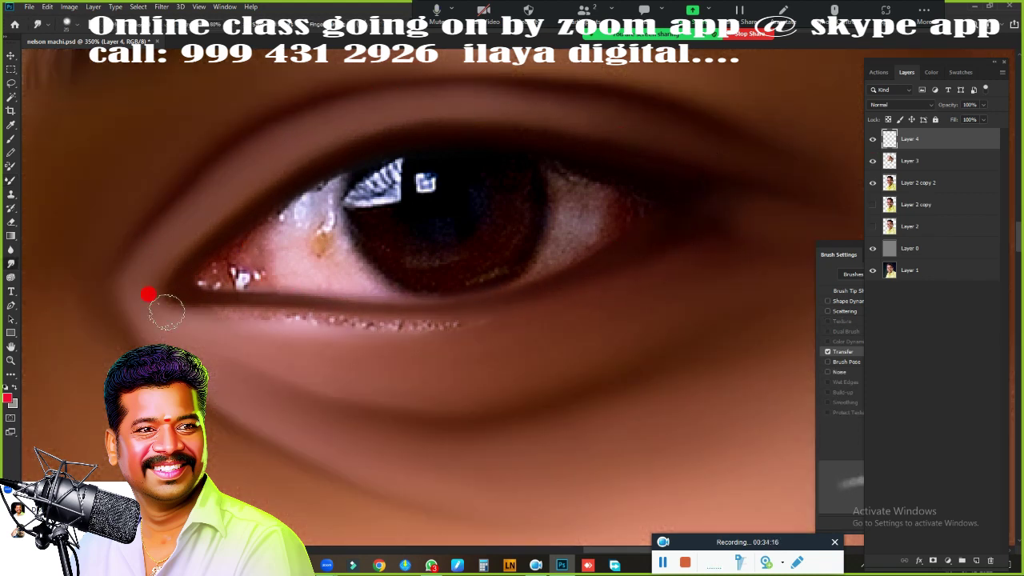
pyautogui.moveTo(165, 304); pyautogui.dragTo(517, 309)
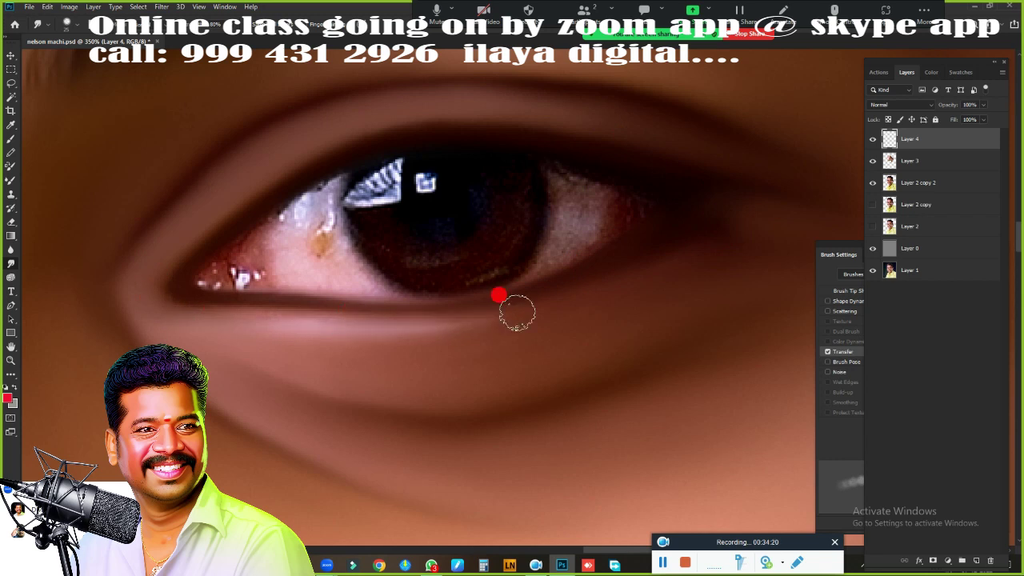
# - Select the iris with an elliptical marquee and brush it solid black
pyautogui.click(10, 69)
pyautogui.moveTo(585, 324); pyautogui.dragTo(573, 330)
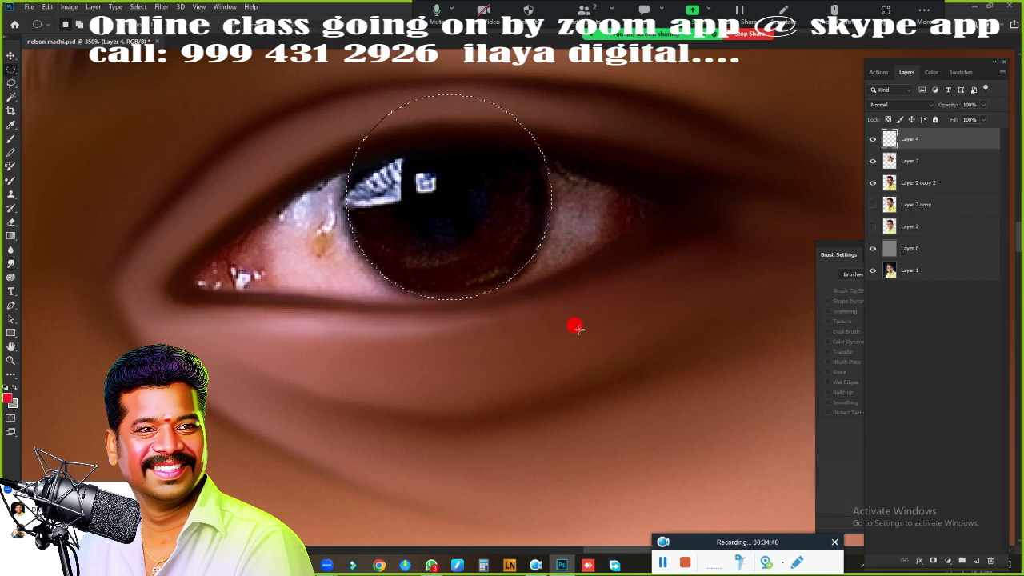
pyautogui.press('b')
pyautogui.moveTo(486, 149)
pyautogui.mouseDown()
pyautogui.moveTo(411, 153)
pyautogui.moveTo(375, 224)
pyautogui.moveTo(492, 152)
pyautogui.mouseUp()
# - On a new layer, paint the eye whites smooth light pink, including the corner
pyautogui.click(962, 560)
pyautogui.click(873, 160)
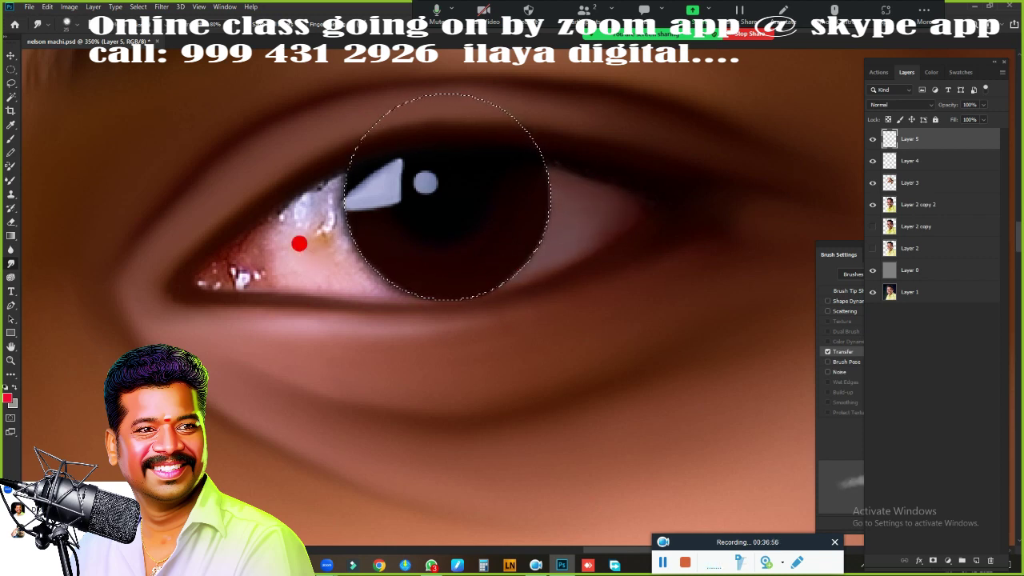
pyautogui.moveTo(299, 243)
pyautogui.mouseDown()
pyautogui.moveTo(288, 185)
pyautogui.moveTo(290, 259)
pyautogui.moveTo(379, 257)
pyautogui.mouseUp()
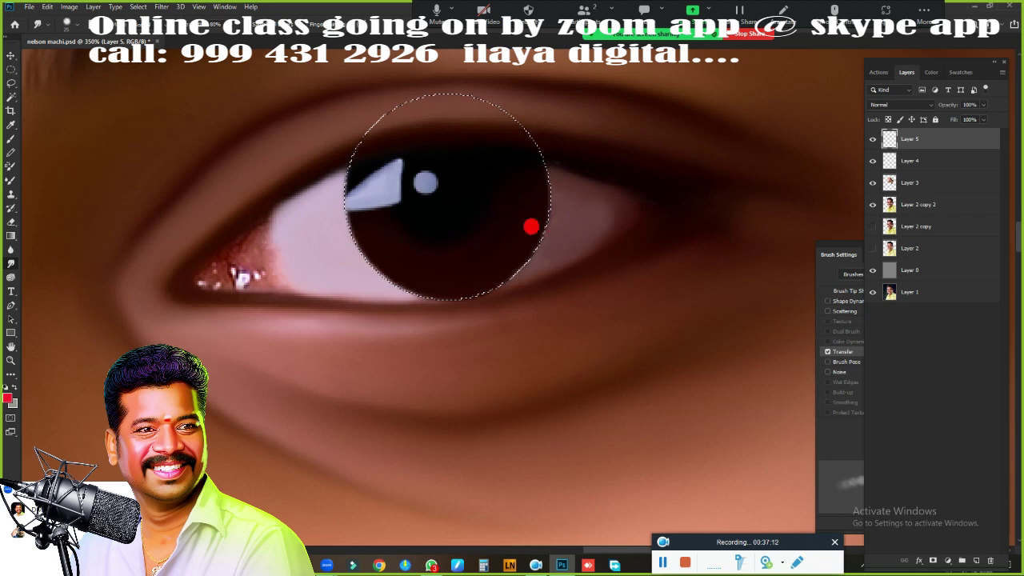
pyautogui.moveTo(578, 204)
pyautogui.mouseDown()
pyautogui.moveTo(600, 224)
pyautogui.moveTo(215, 272)
pyautogui.mouseUp()
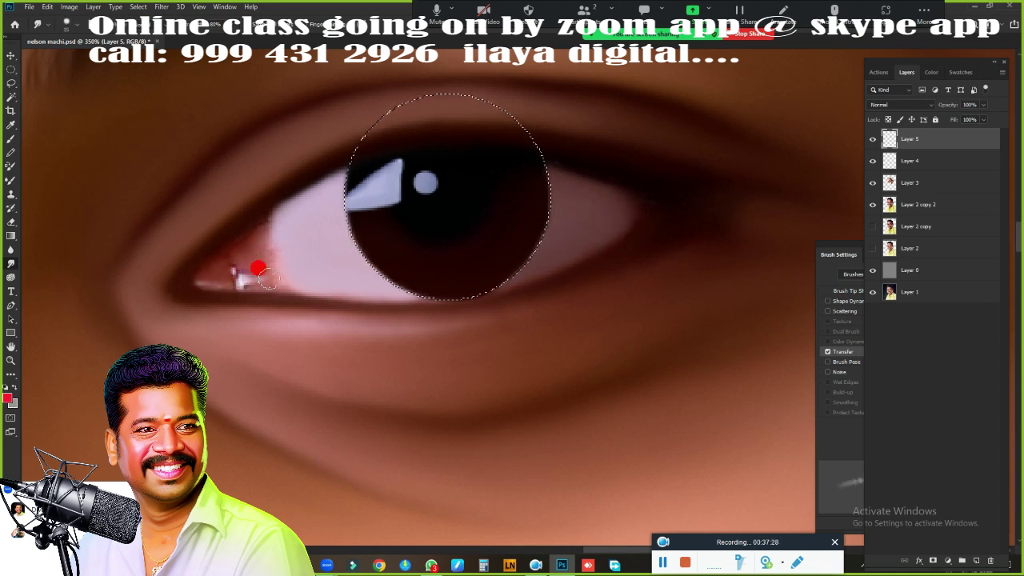
# - Merge the eye layers into Layer 5, deselect, and soften the lower lid line at the corner
pyautogui.keyDown('shift'); pyautogui.click(910, 182); pyautogui.keyUp('shift')
pyautogui.hotkey('ctrl', 'e')
pyautogui.hotkey('ctrl', 'd')
pyautogui.scroll(2, 569, 281)
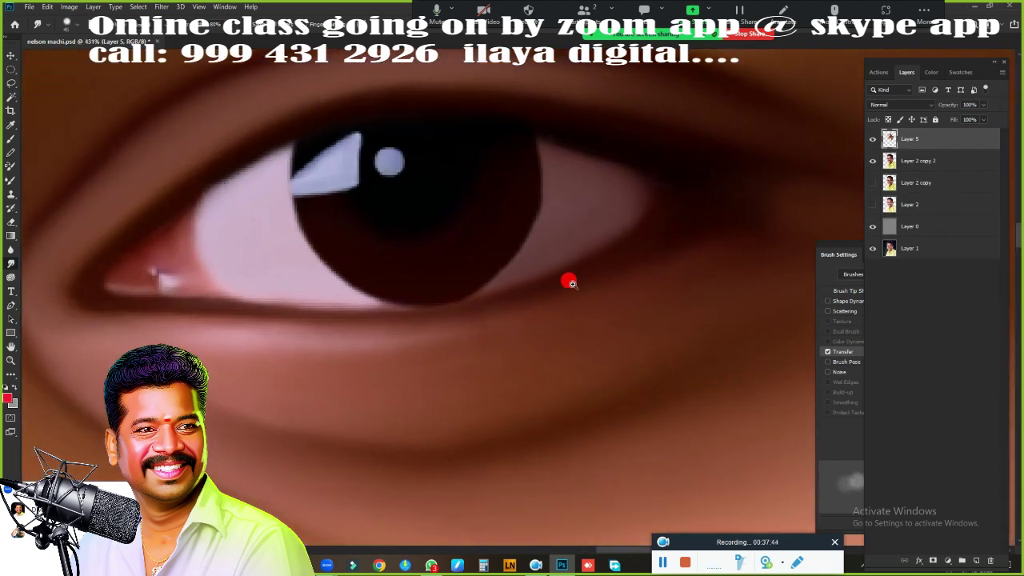
pyautogui.press('b')
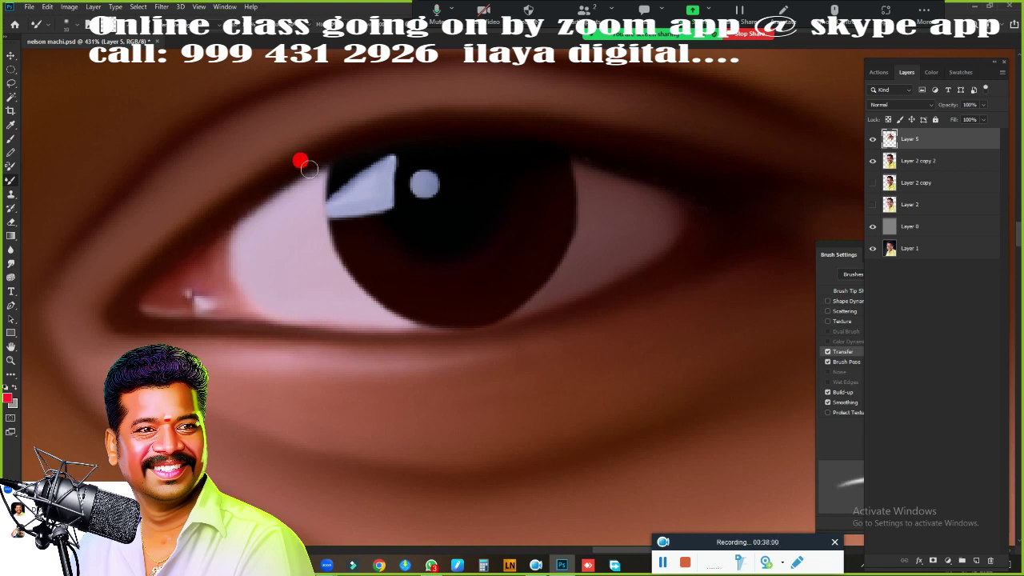
pyautogui.moveTo(137, 308); pyautogui.dragTo(245, 328)
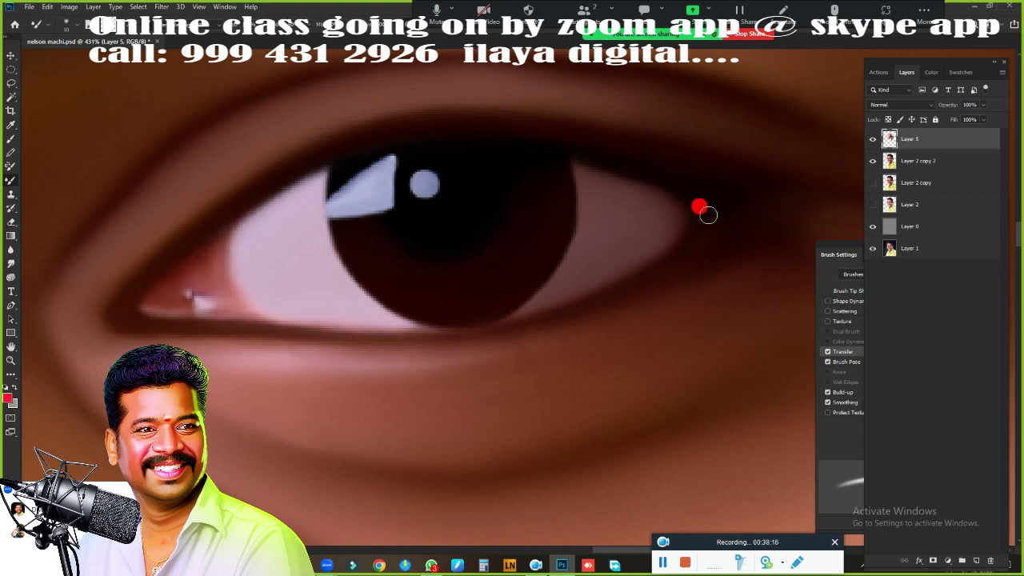
pyautogui.scroll(-5, 185, 295)
pyautogui.scroll(-1, 613, 322)
# - Smudge the skin under the eyebrow, the outer eye corner and the under-eye wrinkle smooth
pyautogui.scroll(-2, 562, 256)
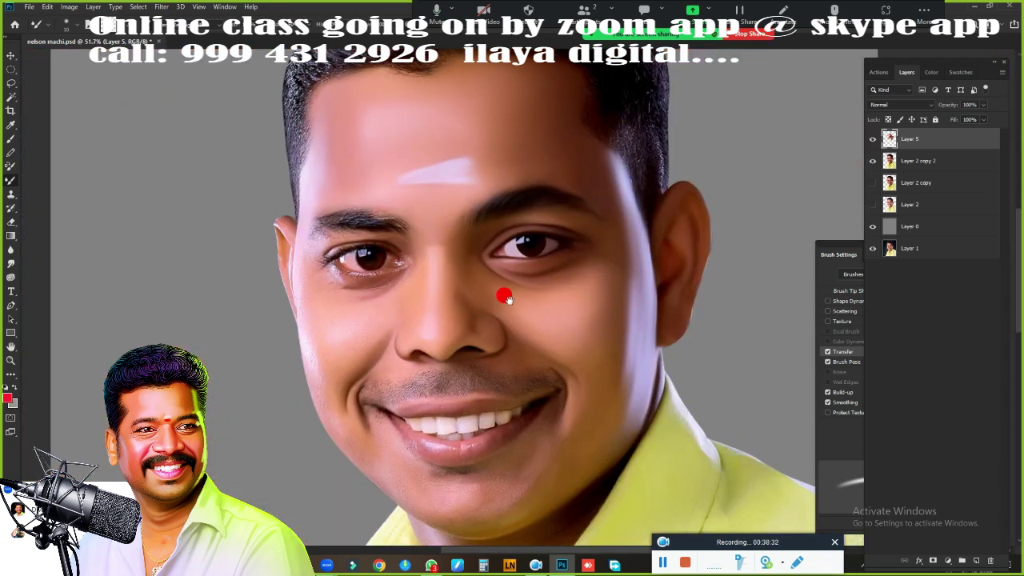
pyautogui.scroll(-1, 503, 293)
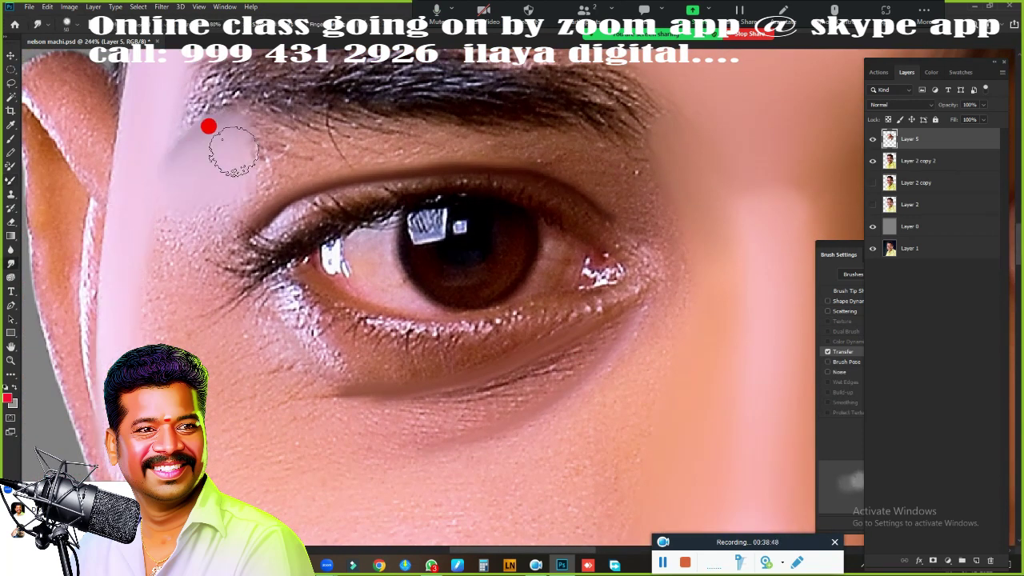
pyautogui.moveTo(264, 132)
pyautogui.mouseDown()
pyautogui.moveTo(413, 126)
pyautogui.moveTo(229, 152)
pyautogui.moveTo(240, 168)
pyautogui.mouseUp()
pyautogui.moveTo(672, 279); pyautogui.dragTo(674, 314)
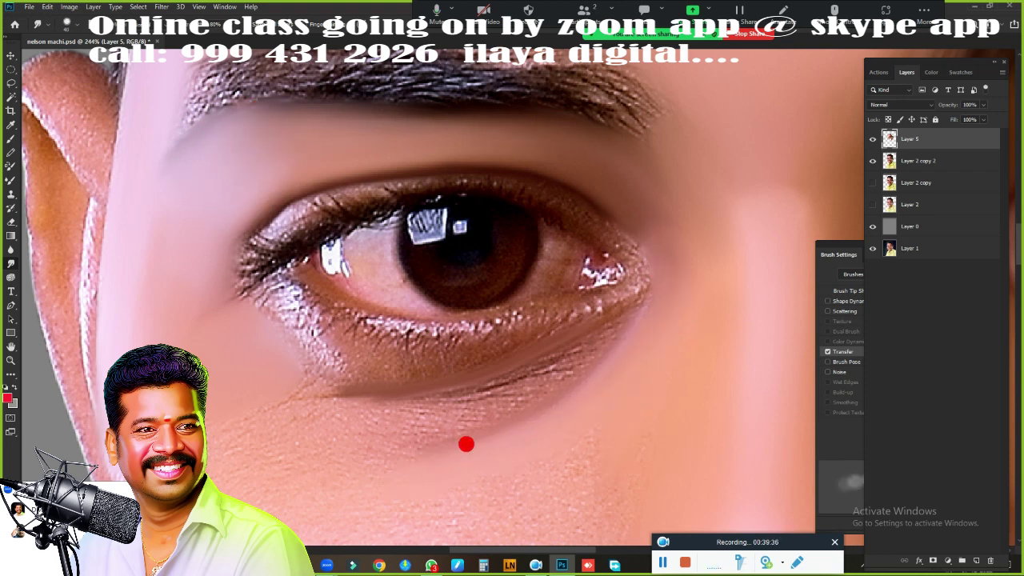
pyautogui.moveTo(304, 457)
pyautogui.mouseDown()
pyautogui.moveTo(489, 360)
pyautogui.moveTo(595, 331)
pyautogui.mouseUp()
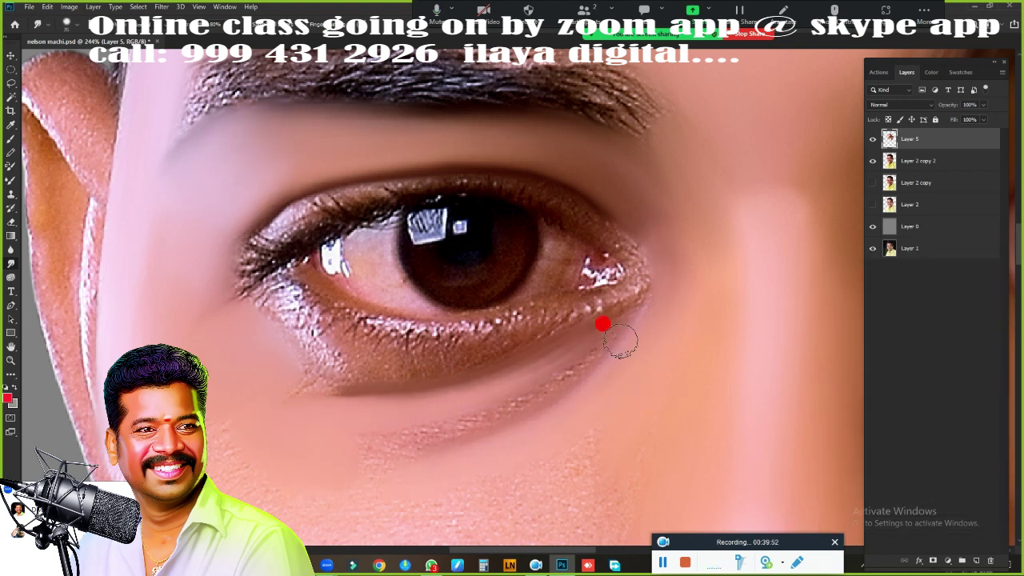
pyautogui.moveTo(452, 424); pyautogui.dragTo(586, 325)
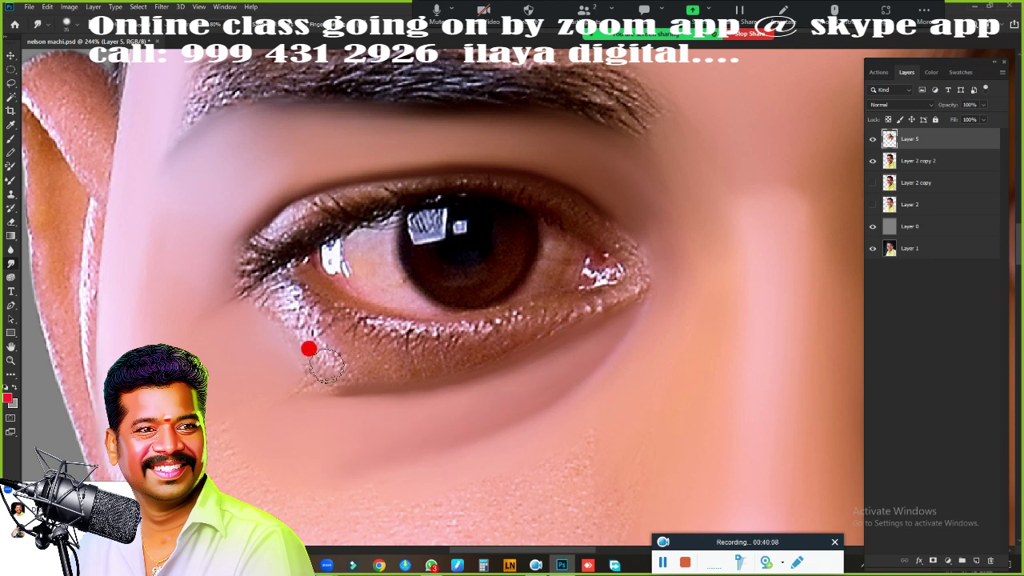
# - Blend the under-eye crease, the lower lid and the upper eyelid crease into smooth skin
pyautogui.moveTo(309, 349)
pyautogui.mouseDown()
pyautogui.moveTo(290, 300)
pyautogui.moveTo(290, 347)
pyautogui.moveTo(585, 320)
pyautogui.mouseUp()
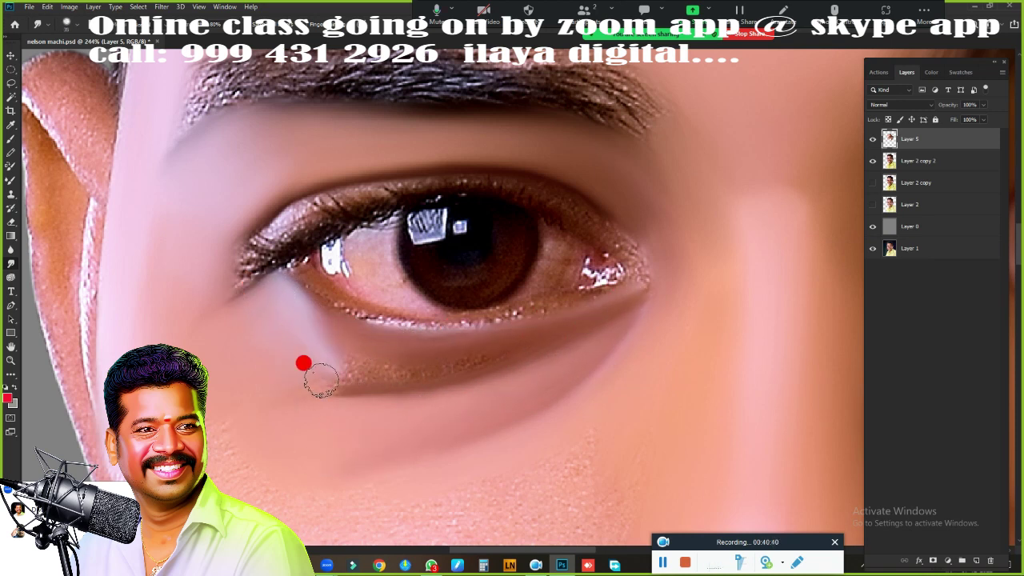
pyautogui.moveTo(373, 371); pyautogui.dragTo(616, 320)
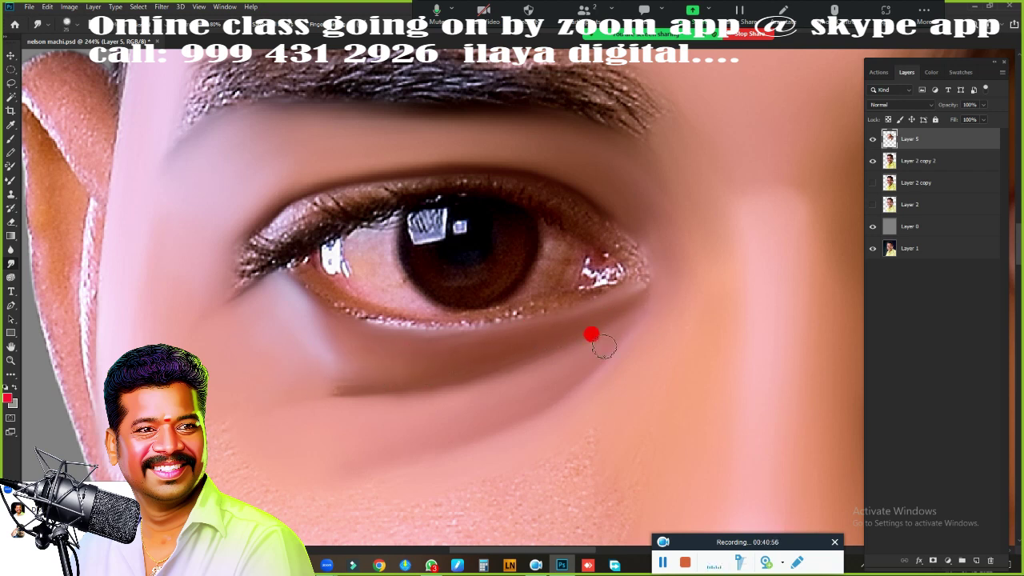
pyautogui.moveTo(481, 403); pyautogui.dragTo(435, 370)
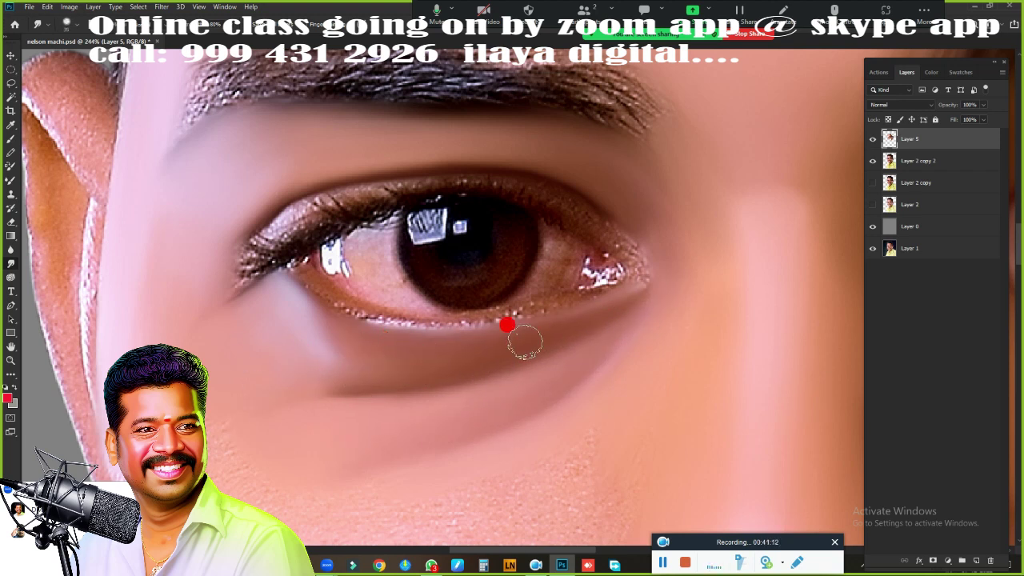
pyautogui.moveTo(524, 343)
pyautogui.mouseDown()
pyautogui.moveTo(269, 386)
pyautogui.moveTo(259, 244)
pyautogui.moveTo(405, 178)
pyautogui.moveTo(563, 204)
pyautogui.moveTo(453, 179)
pyautogui.moveTo(338, 197)
pyautogui.mouseUp()
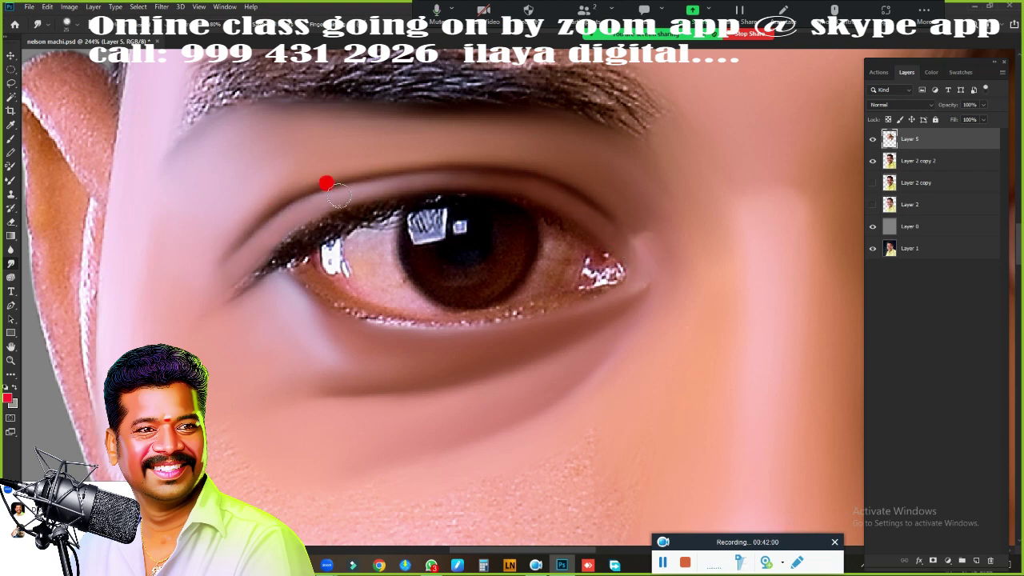
pyautogui.moveTo(470, 181)
pyautogui.mouseDown()
pyautogui.moveTo(261, 233)
pyautogui.moveTo(539, 191)
pyautogui.mouseUp()
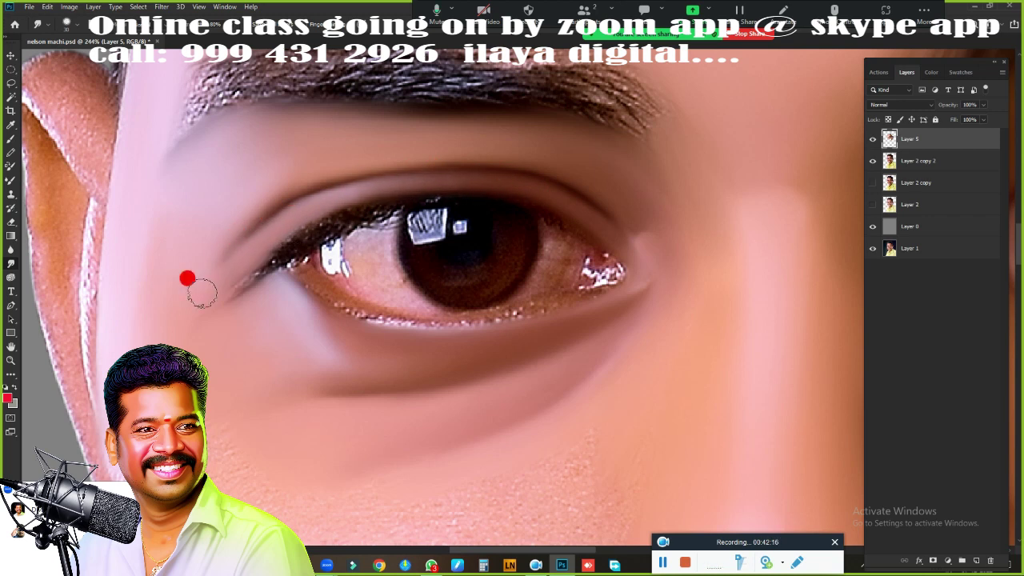
pyautogui.moveTo(201, 293); pyautogui.dragTo(279, 205)
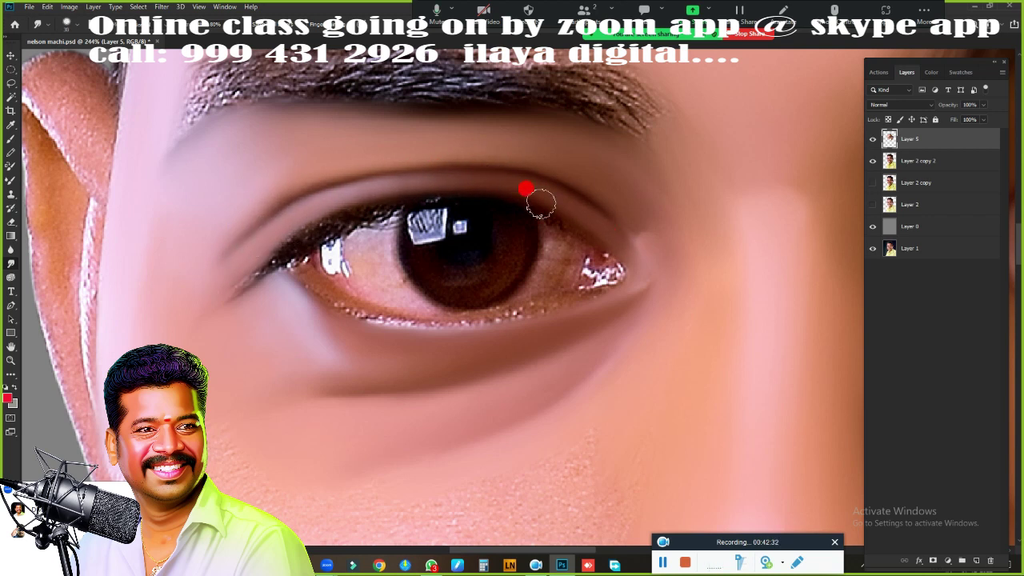
pyautogui.moveTo(549, 197); pyautogui.dragTo(239, 296)
# - Smudge the eyebrow into a soft band, then smooth the ear shading, the jawline and the cheek
pyautogui.scroll(-2, 323, 287)
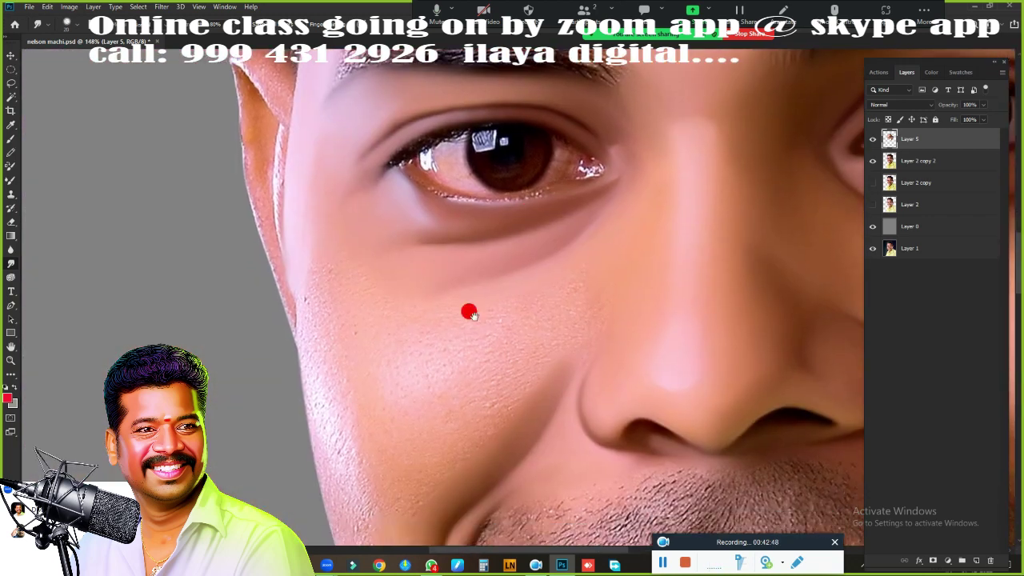
pyautogui.scroll(3, 469, 309)
pyautogui.moveTo(373, 214)
pyautogui.mouseDown()
pyautogui.moveTo(480, 217)
pyautogui.moveTo(380, 196)
pyautogui.mouseUp()
pyautogui.scroll(-3, 455, 211)
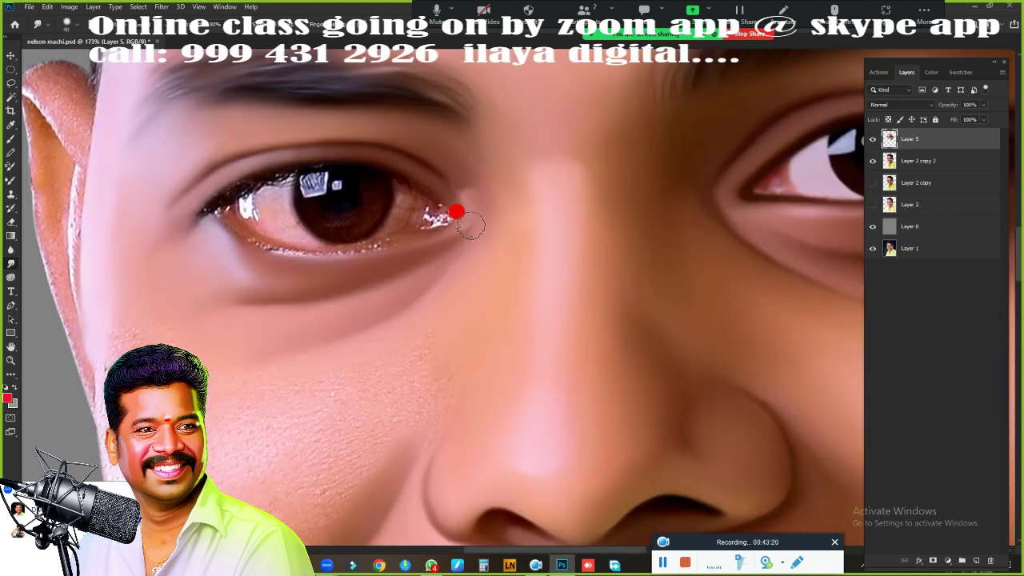
pyautogui.scroll(-3, 512, 264)
pyautogui.hscroll(1, 307, 359)
pyautogui.scroll(5, 281, 157)
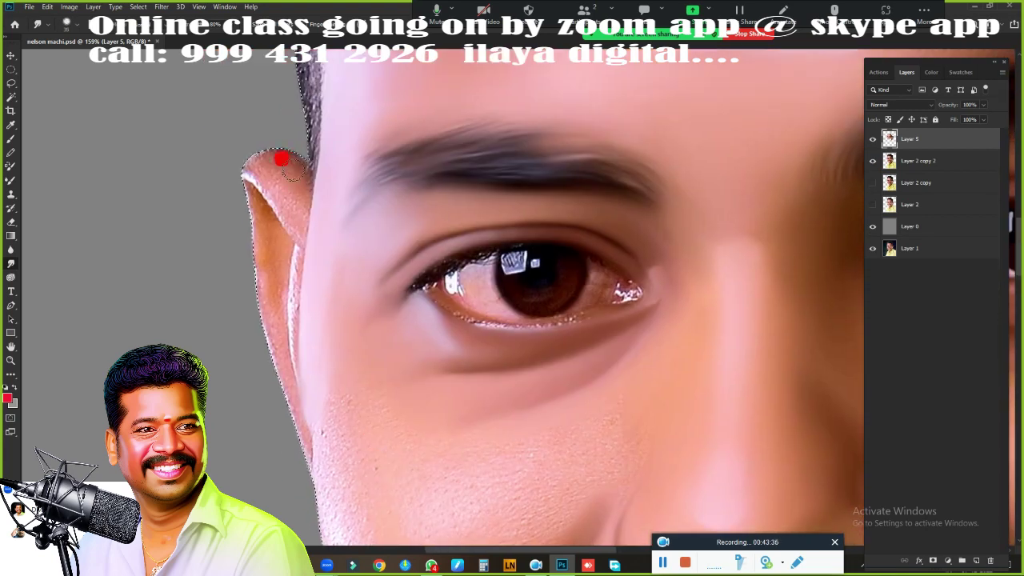
pyautogui.moveTo(244, 164)
pyautogui.mouseDown()
pyautogui.moveTo(235, 307)
pyautogui.moveTo(283, 194)
pyautogui.moveTo(309, 192)
pyautogui.mouseUp()
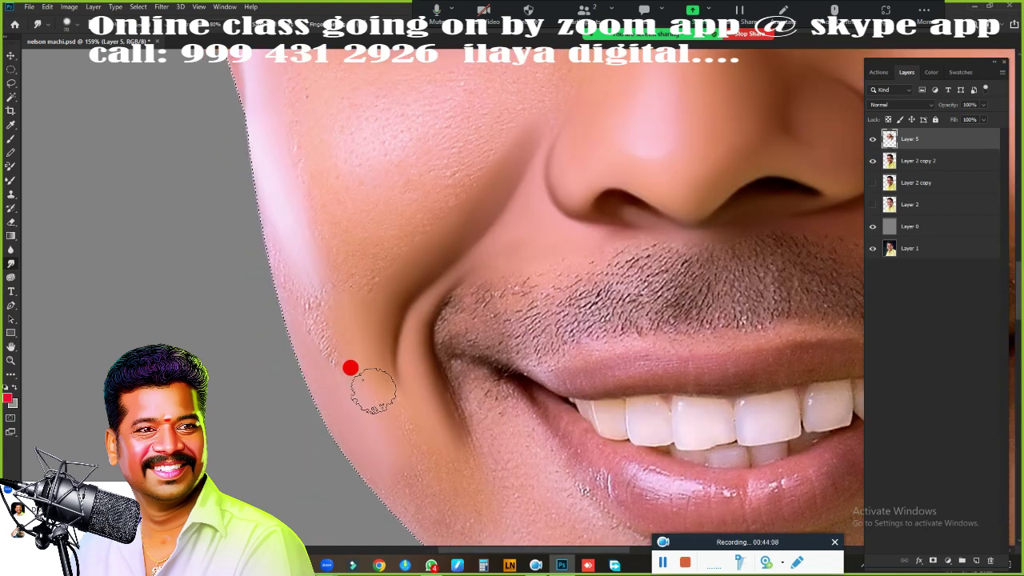
pyautogui.moveTo(278, 292)
pyautogui.mouseDown()
pyautogui.moveTo(360, 453)
pyautogui.moveTo(281, 318)
pyautogui.moveTo(435, 452)
pyautogui.mouseUp()
pyautogui.scroll(-3, 312, 345)
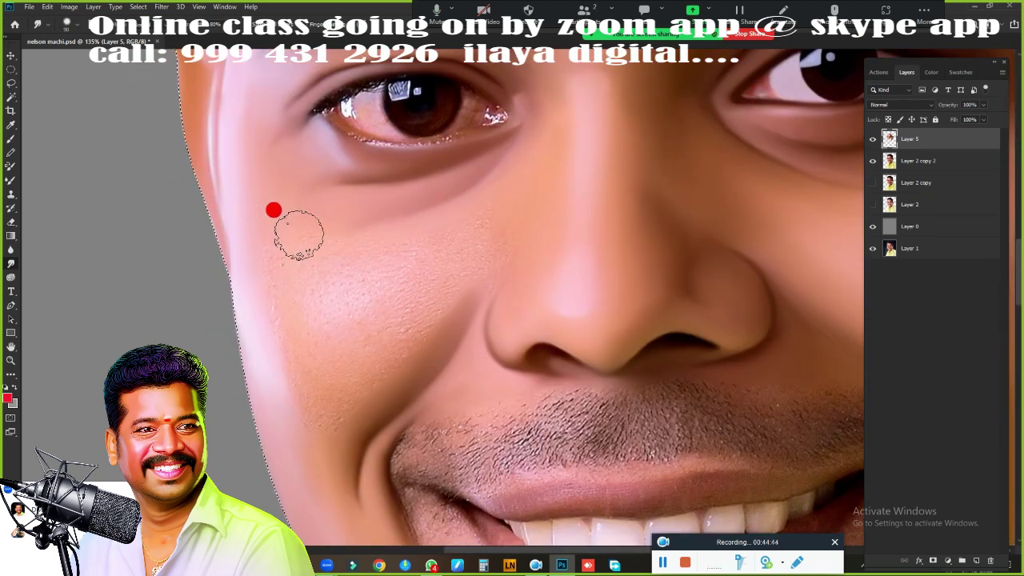
pyautogui.moveTo(298, 234)
pyautogui.mouseDown()
pyautogui.moveTo(366, 366)
pyautogui.moveTo(374, 274)
pyautogui.mouseUp()
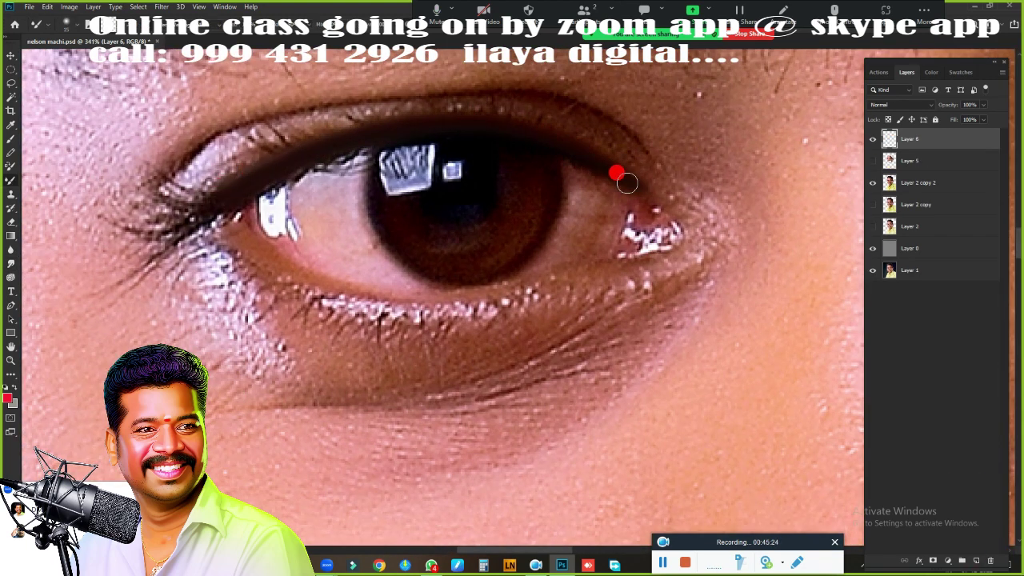
# - Darken the eye-corner highlight and the upper eyelid line, and paint out the sparkles along the lower lid
pyautogui.moveTo(617, 172); pyautogui.dragTo(648, 228)
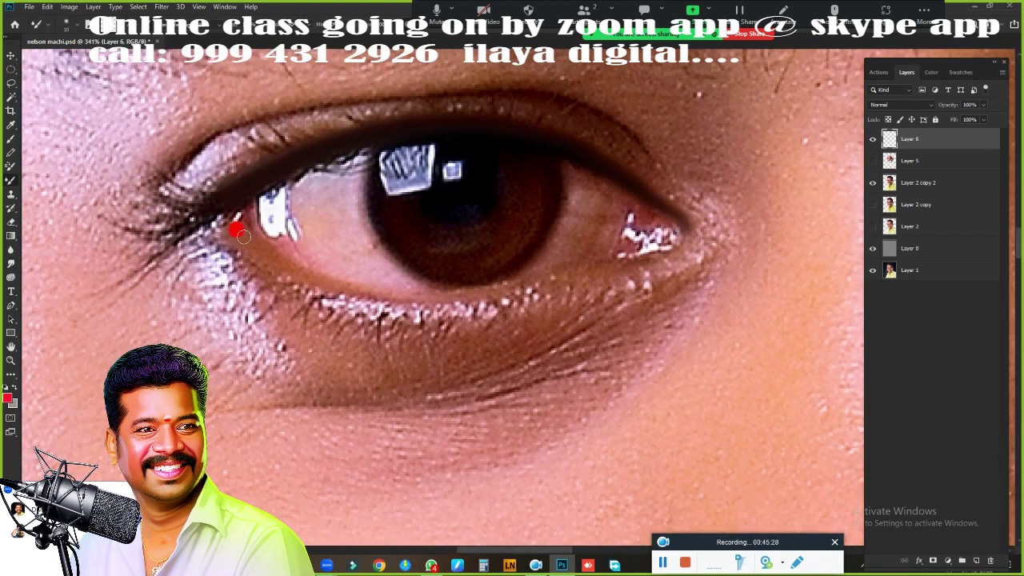
pyautogui.scroll(-2, 651, 240)
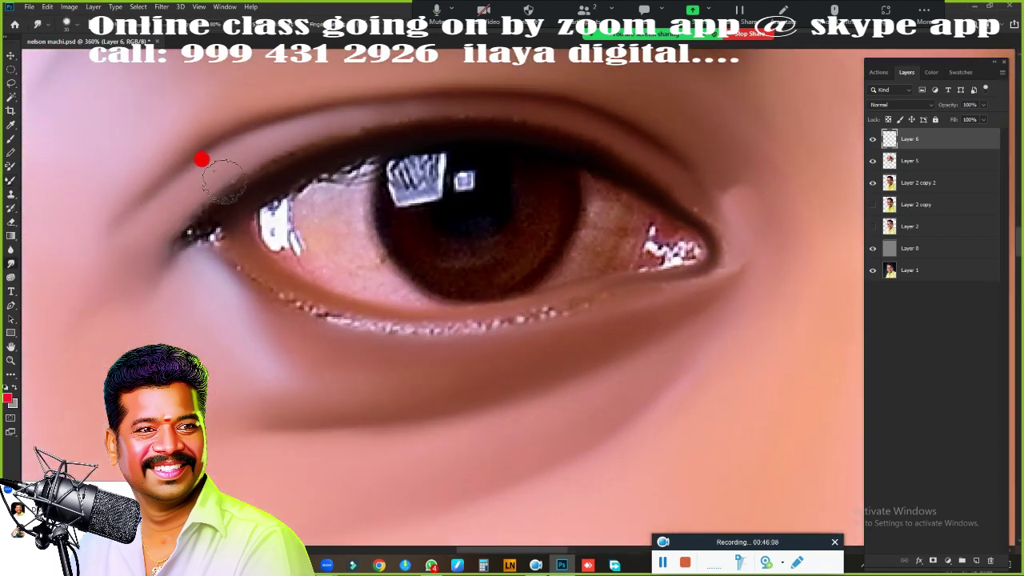
pyautogui.moveTo(224, 181); pyautogui.dragTo(240, 170)
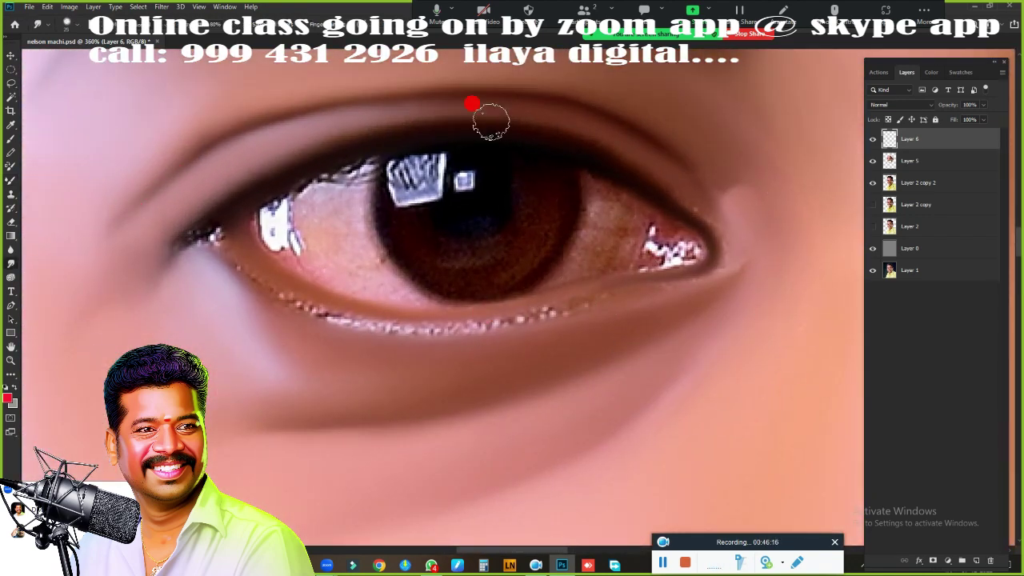
pyautogui.moveTo(222, 235)
pyautogui.mouseDown()
pyautogui.moveTo(297, 297)
pyautogui.moveTo(654, 272)
pyautogui.mouseUp()
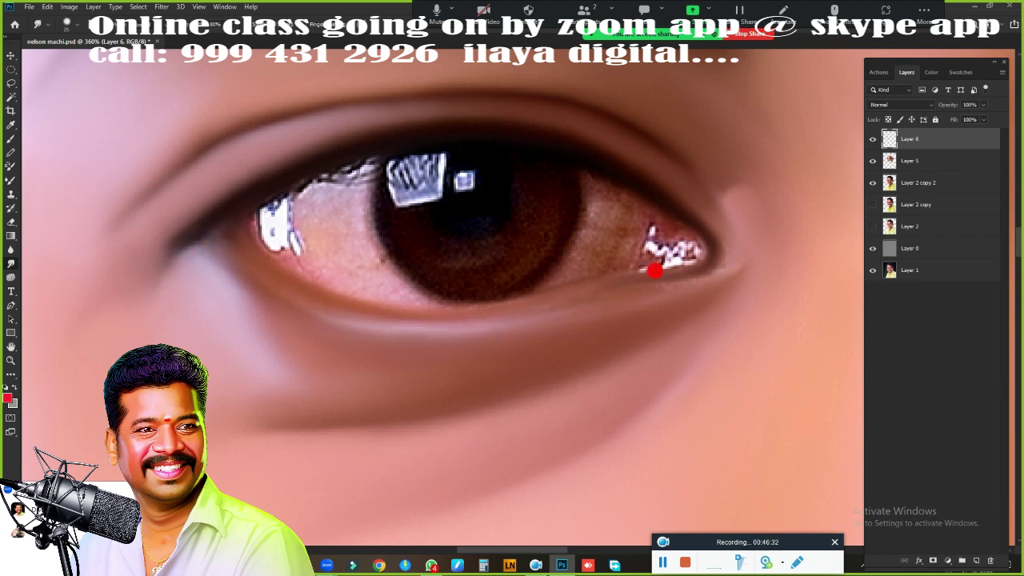
# - Draw an elliptical selection around the iris and fill it with a solid dark colour
pyautogui.press('m')
pyautogui.moveTo(389, 117); pyautogui.dragTo(565, 333)
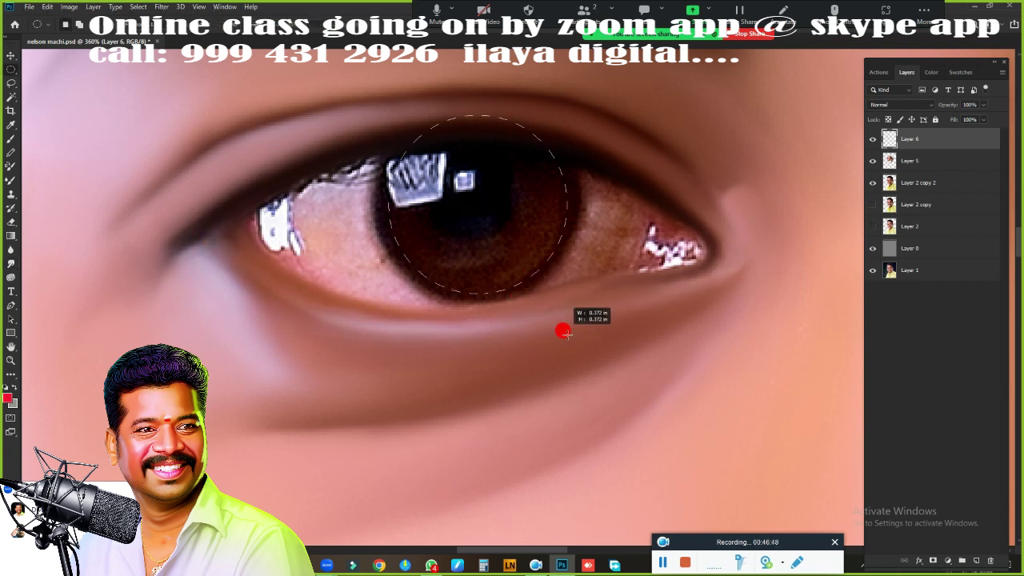
pyautogui.press('b')
pyautogui.moveTo(472, 304)
pyautogui.mouseDown()
pyautogui.moveTo(440, 151)
pyautogui.moveTo(411, 165)
pyautogui.moveTo(372, 259)
pyautogui.mouseUp()
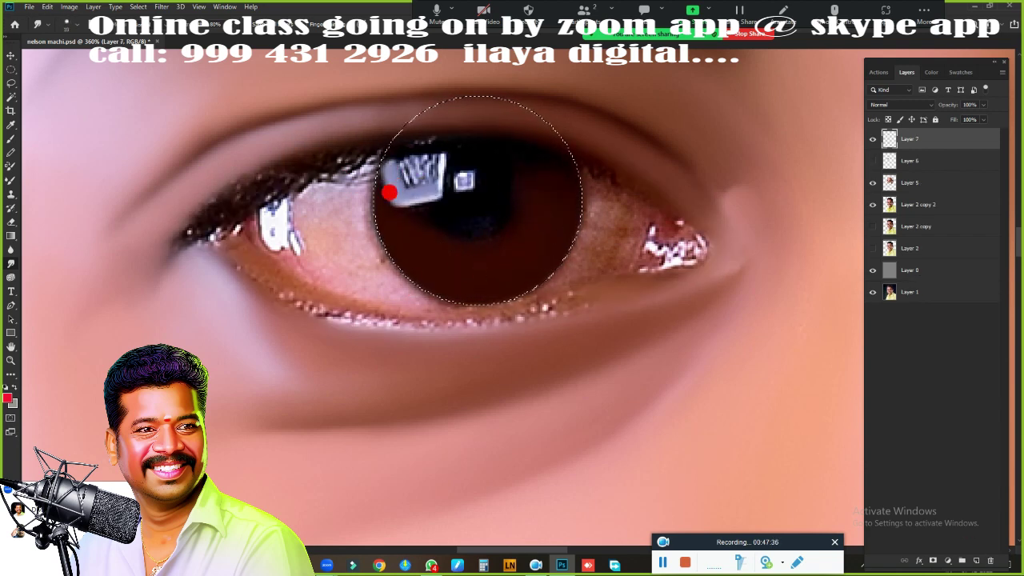
# - Soften the iris highlight, paint out the red veins in the eye white, and smooth the corner glint
pyautogui.moveTo(389, 192); pyautogui.dragTo(404, 159)
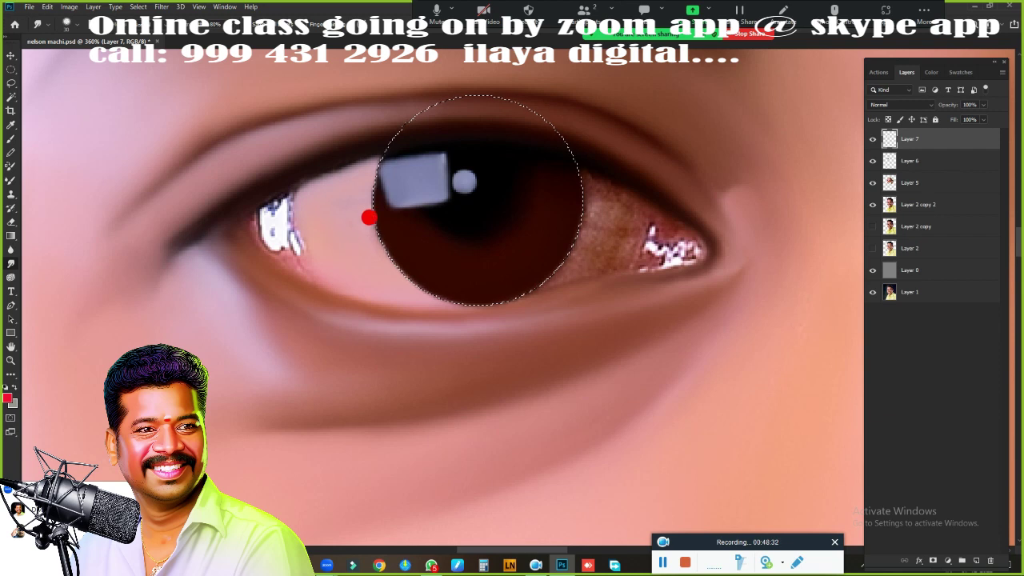
pyautogui.moveTo(632, 216)
pyautogui.mouseDown()
pyautogui.moveTo(613, 189)
pyautogui.moveTo(599, 224)
pyautogui.moveTo(568, 235)
pyautogui.mouseUp()
pyautogui.moveTo(656, 240)
pyautogui.mouseDown()
pyautogui.moveTo(648, 250)
pyautogui.moveTo(608, 201)
pyautogui.mouseUp()
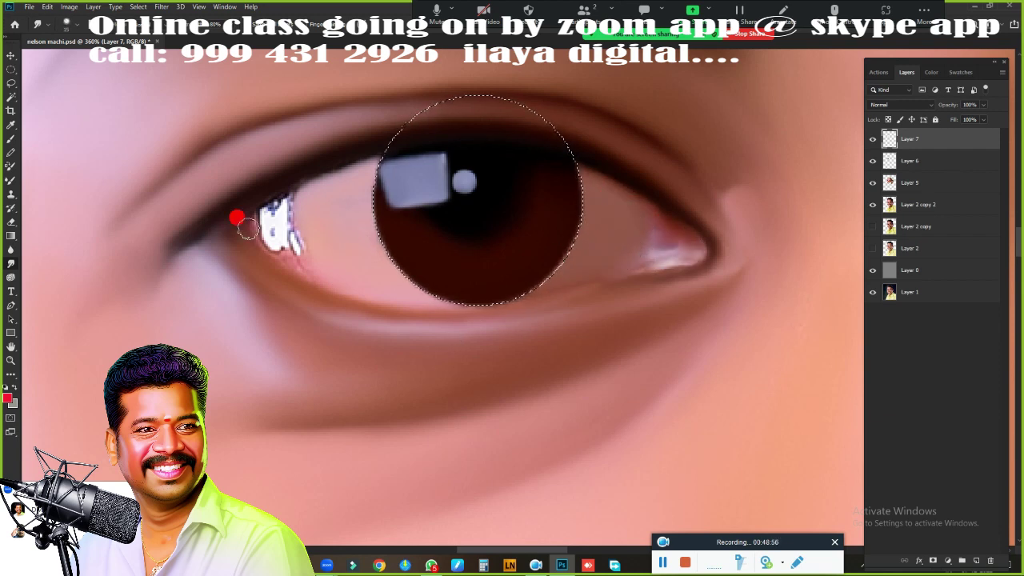
pyautogui.moveTo(276, 212)
pyautogui.mouseDown()
pyautogui.moveTo(272, 233)
pyautogui.moveTo(273, 212)
pyautogui.mouseUp()
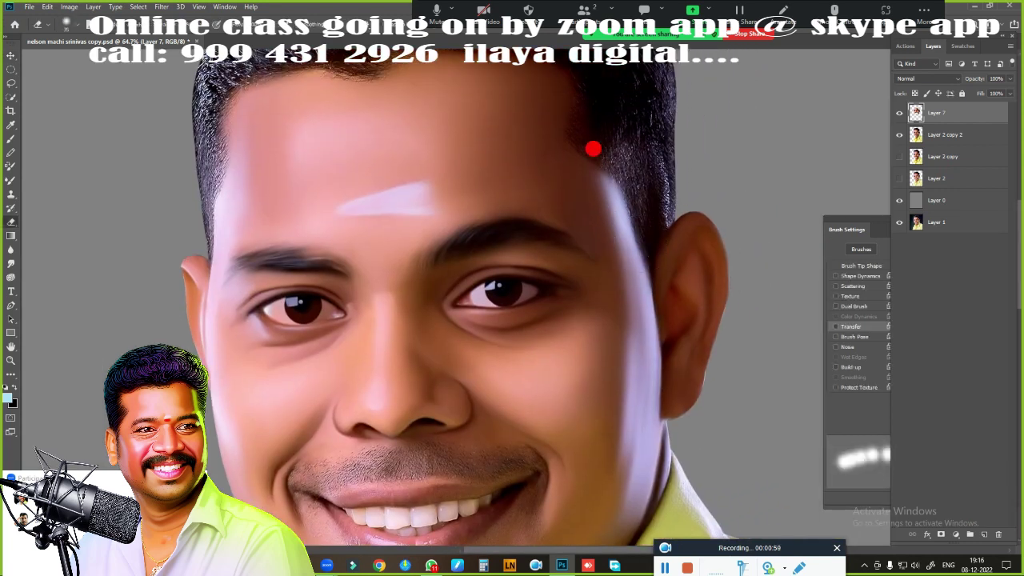
# - Load a new brush file through Load Brushes in the Brush Preset picker's menu
pyautogui.moveTo(621, 189); pyautogui.dragTo(645, 250)
pyautogui.scroll(-2, 654, 274)
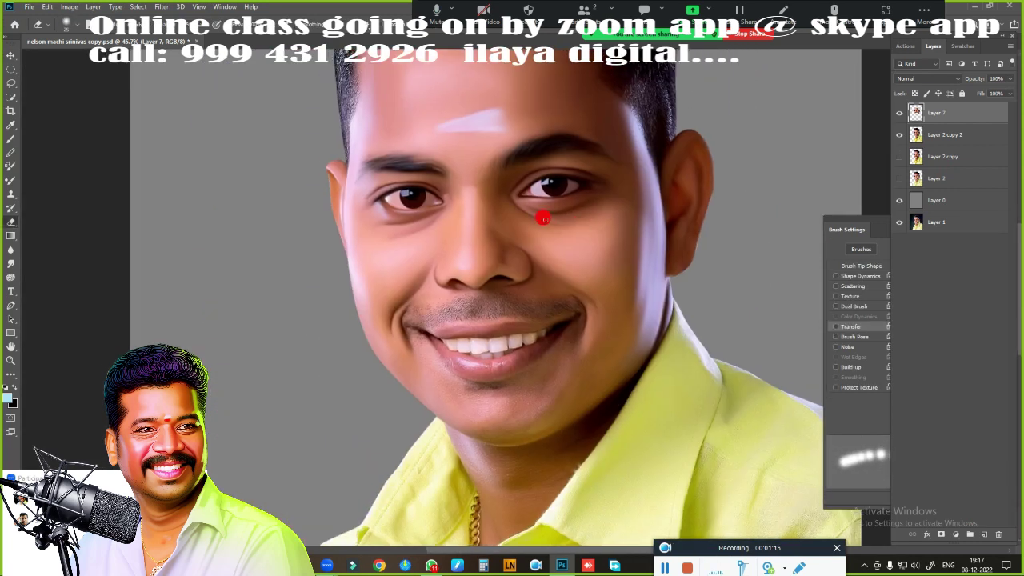
pyautogui.rightClick(543, 218)
pyautogui.click(850, 210)
pyautogui.click(886, 372)
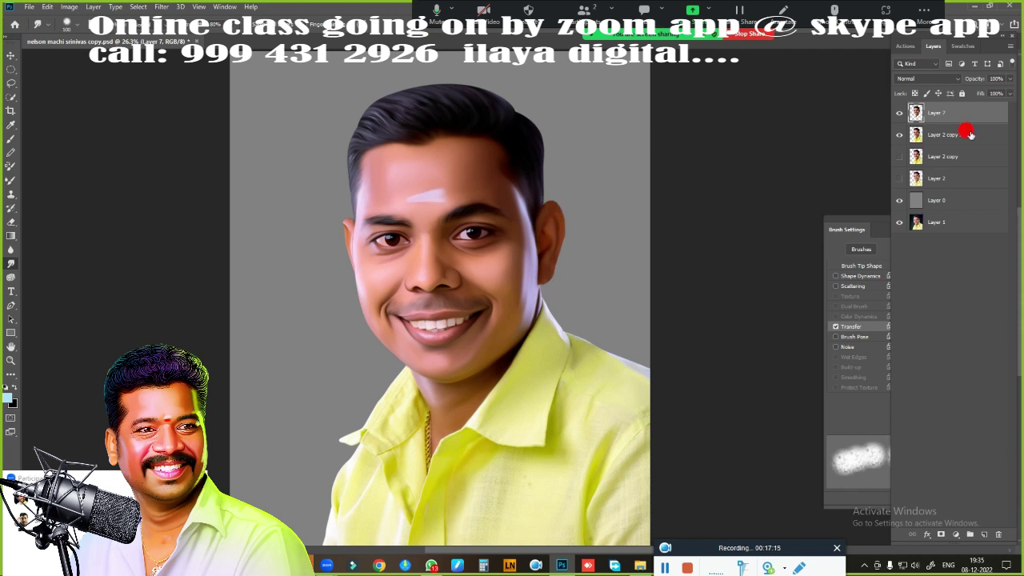
# - Compare Layer 7 hidden and shown, raise saturation slightly, and apply Color Balance Highlights Blue +33
pyautogui.click(899, 113)
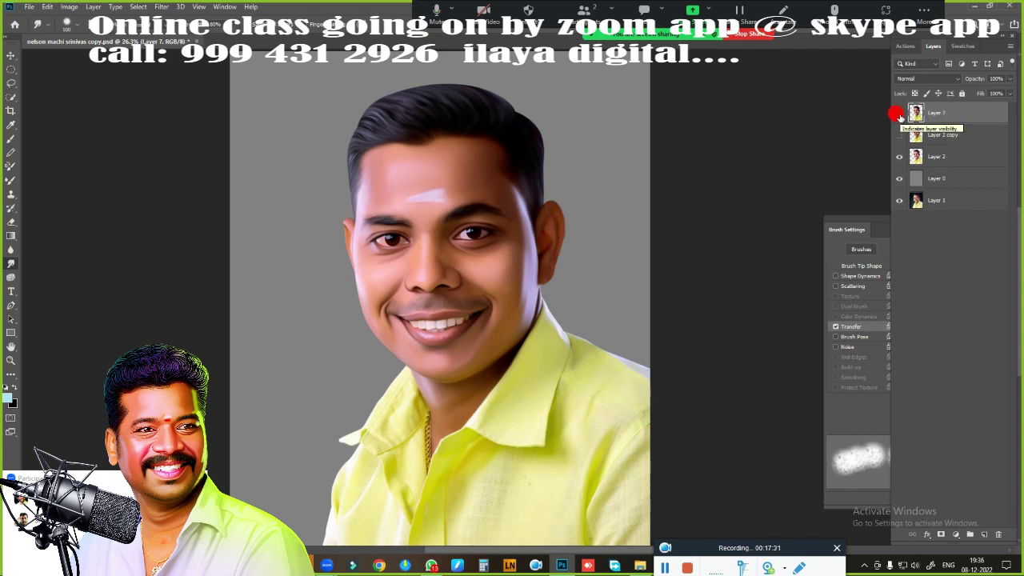
pyautogui.click(899, 112)
pyautogui.click(900, 113)
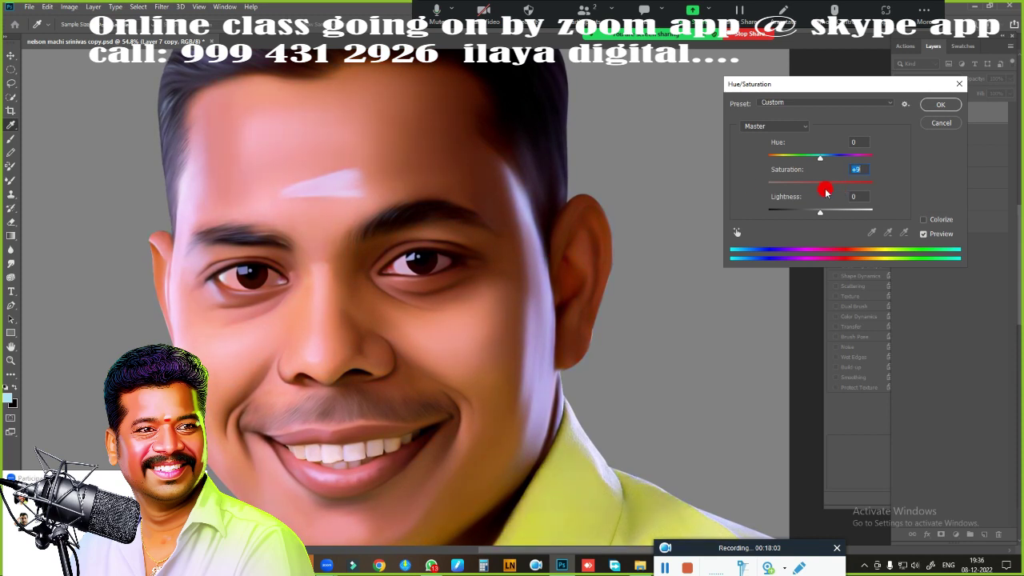
pyautogui.moveTo(834, 189); pyautogui.dragTo(825, 170)
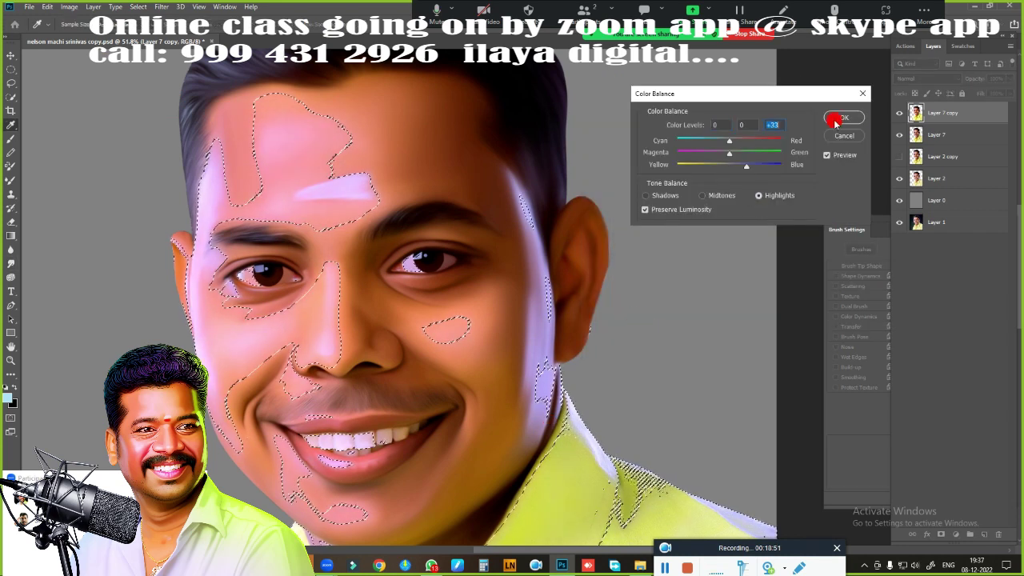
pyautogui.click(836, 120)
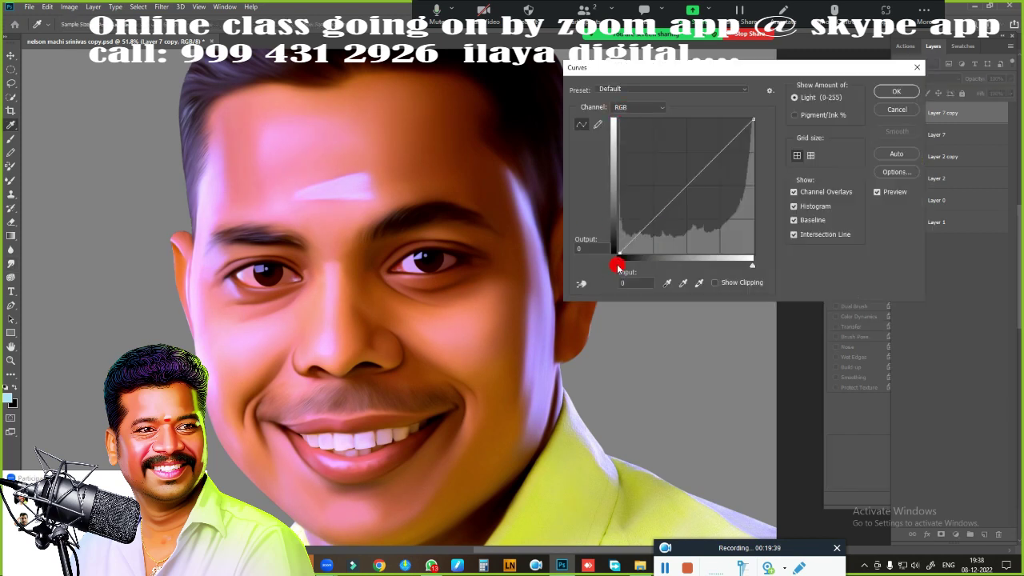
# - Start adjusting the RGB curve at its dark end in Curves
pyautogui.click(619, 264)
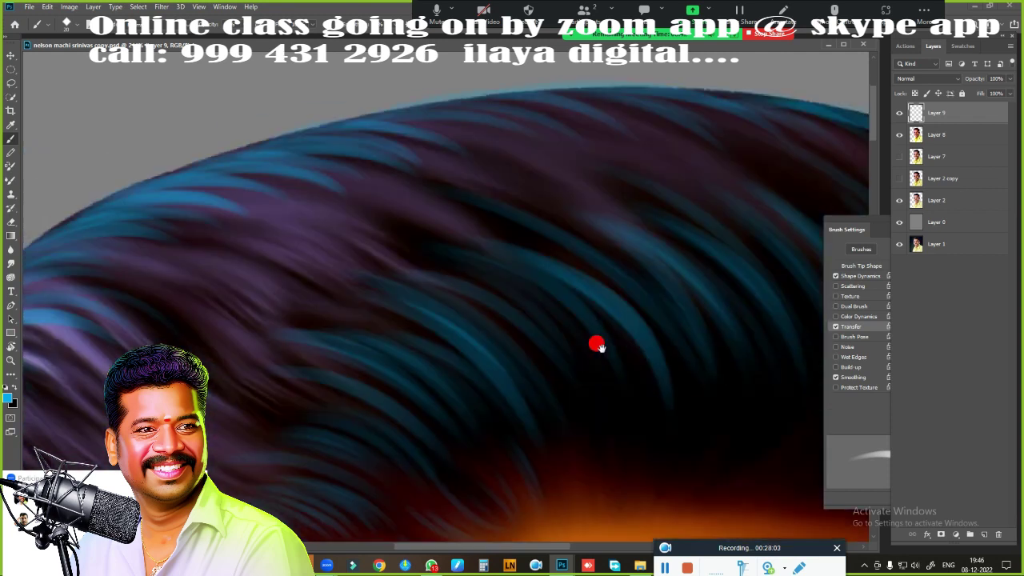
# - Paint several light-blue strands across the hair crest
pyautogui.moveTo(424, 298); pyautogui.dragTo(568, 184)
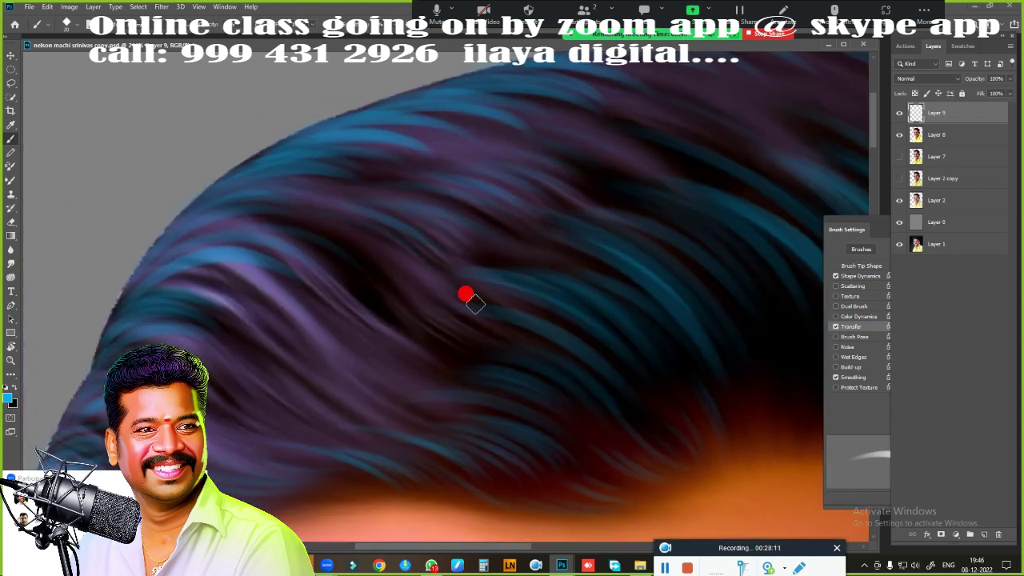
pyautogui.moveTo(467, 293); pyautogui.dragTo(503, 263)
pyautogui.moveTo(347, 342)
pyautogui.mouseDown()
pyautogui.moveTo(229, 400)
pyautogui.moveTo(451, 366)
pyautogui.moveTo(508, 131)
pyautogui.mouseUp()
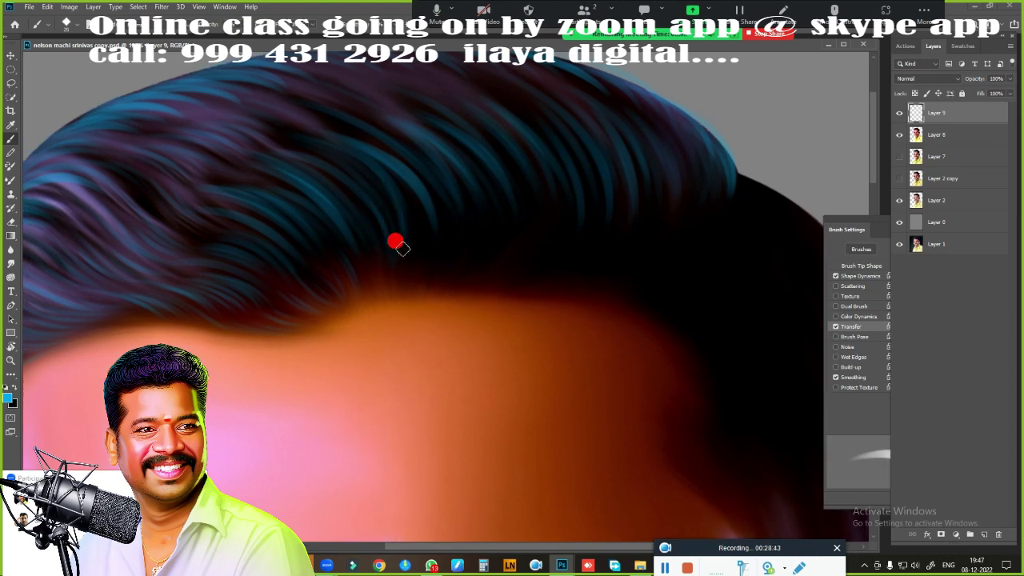
pyautogui.moveTo(480, 172); pyautogui.dragTo(485, 229)
pyautogui.moveTo(534, 160); pyautogui.dragTo(526, 259)
pyautogui.moveTo(593, 240); pyautogui.dragTo(596, 144)
pyautogui.moveTo(626, 244)
pyautogui.mouseDown()
pyautogui.moveTo(636, 164)
pyautogui.moveTo(562, 354)
pyautogui.mouseUp()
# - Rotate the canvas to line up the hair edge, try a straight blue stroke, and undo it
pyautogui.press('r')
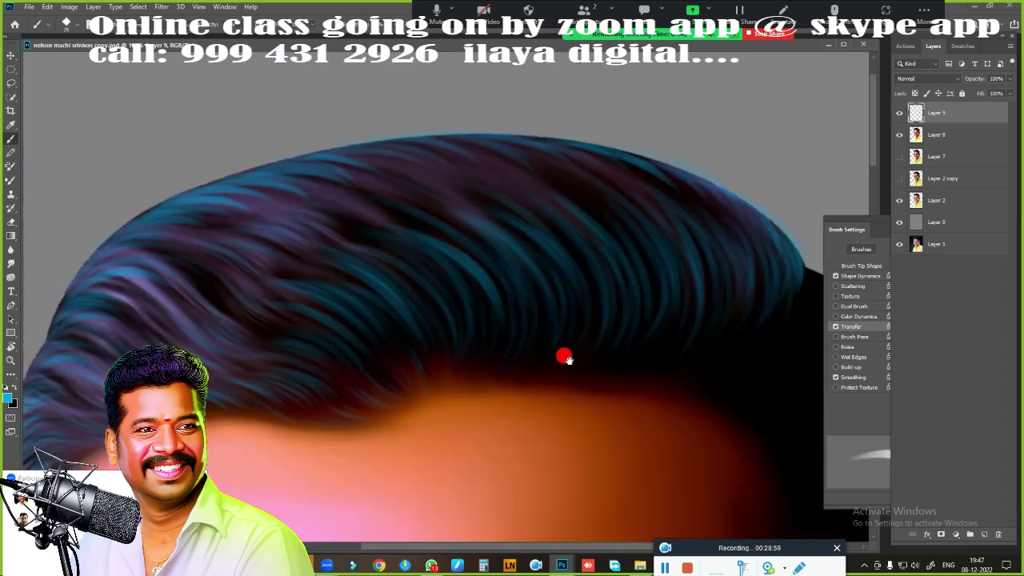
pyautogui.moveTo(497, 137)
pyautogui.mouseDown()
pyautogui.moveTo(551, 361)
pyautogui.moveTo(364, 285)
pyautogui.mouseUp()
pyautogui.press('Escape')
pyautogui.press('b')
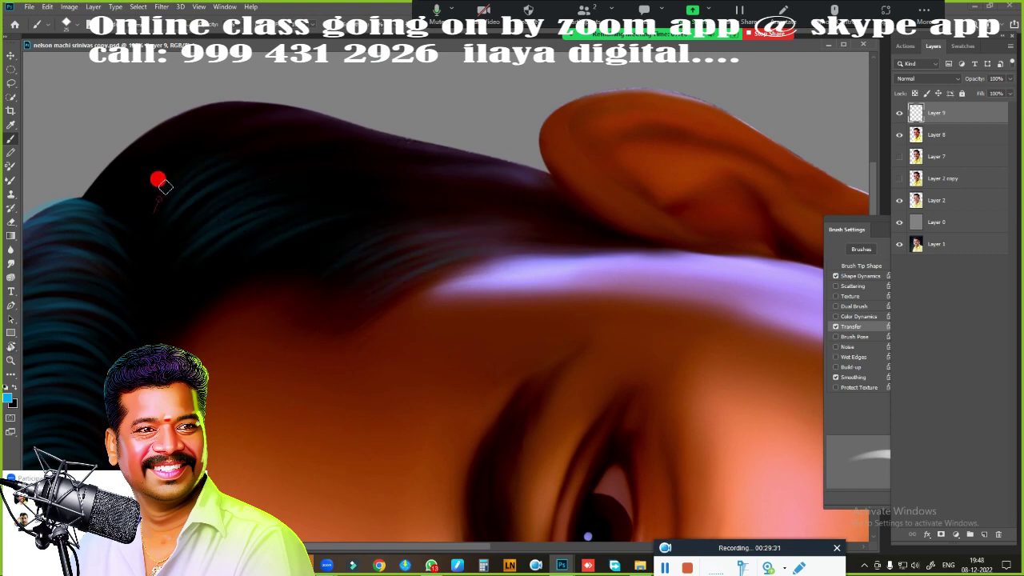
pyautogui.press('r')
pyautogui.moveTo(155, 178); pyautogui.dragTo(407, 323)
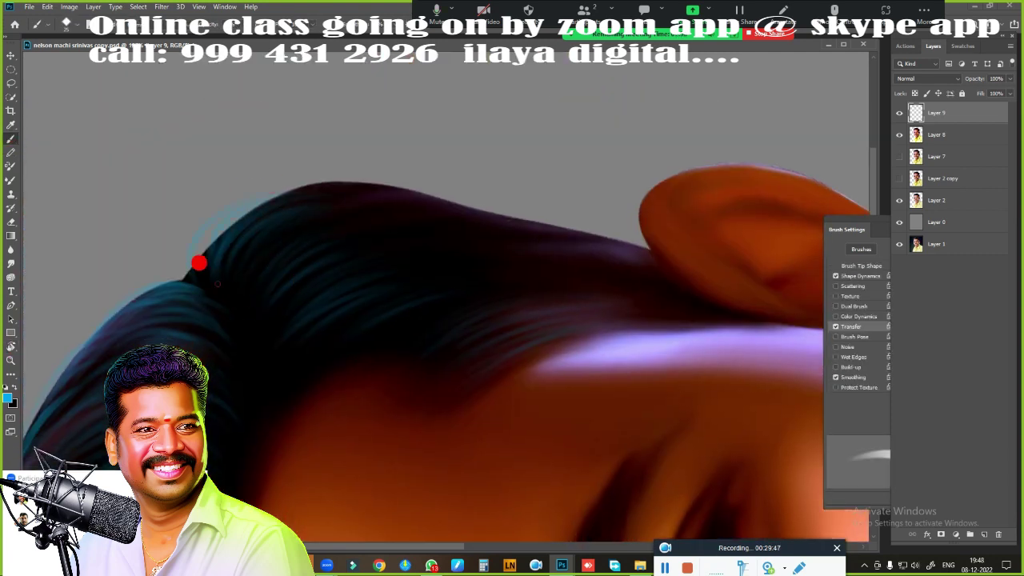
pyautogui.moveTo(441, 259); pyautogui.dragTo(290, 167)
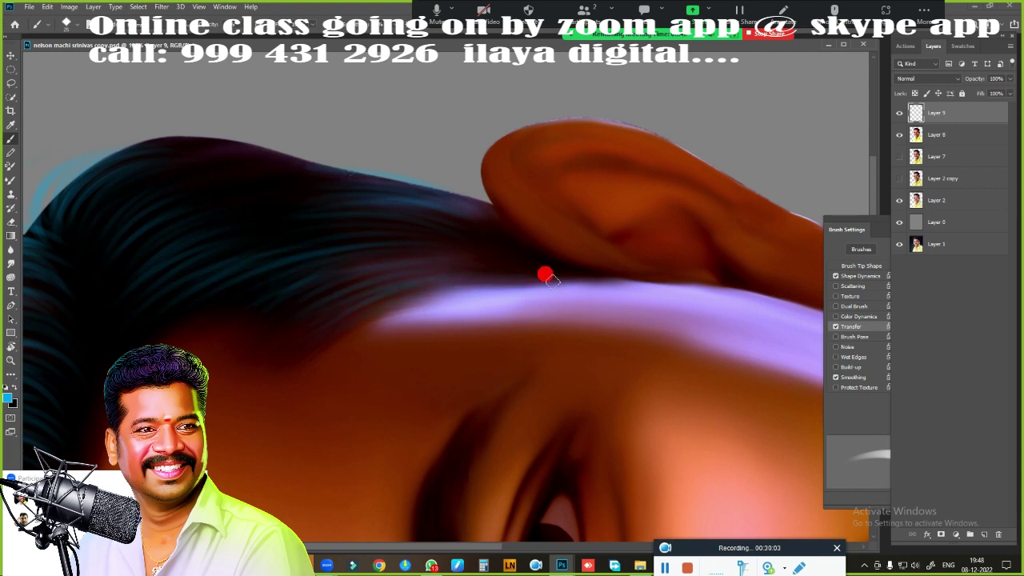
pyautogui.moveTo(264, 231); pyautogui.dragTo(505, 286)
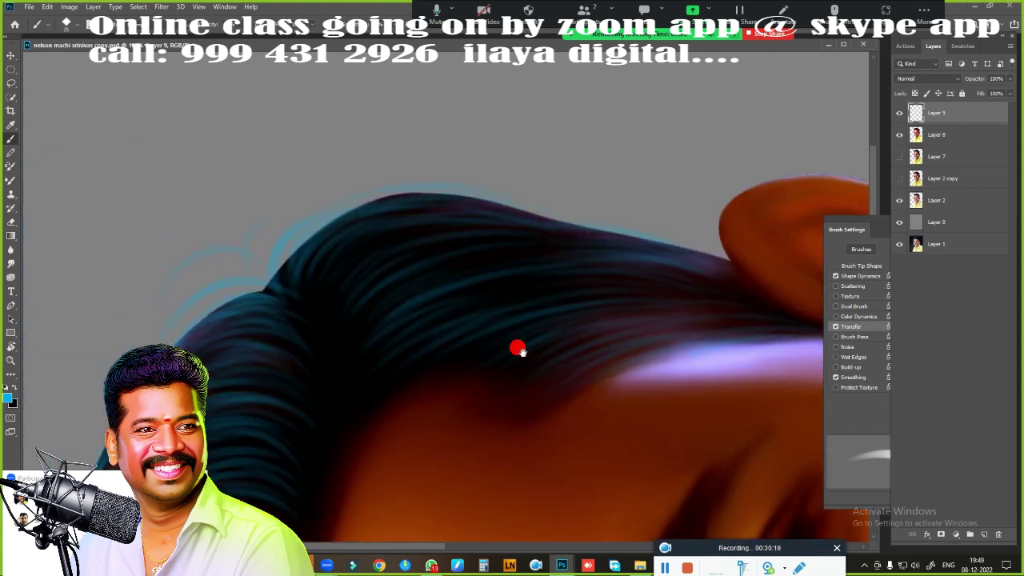
pyautogui.moveTo(520, 347); pyautogui.dragTo(421, 332)
pyautogui.moveTo(240, 373); pyautogui.dragTo(432, 292)
pyautogui.hotkey('ctrl', 'z')
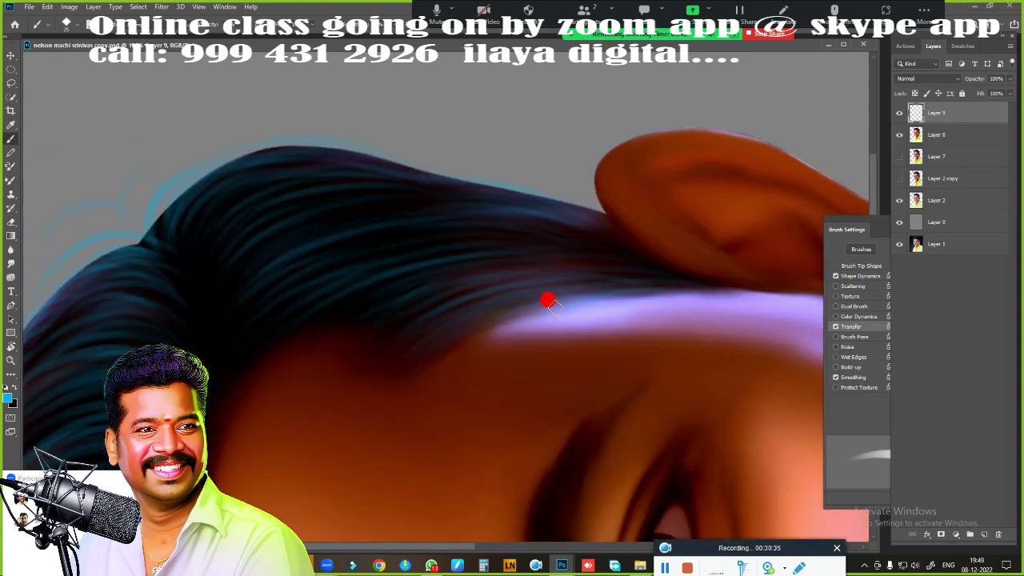
# - Lasso the hair on Layer 8 and darken it to near black with Hue/Saturation Lightness -93
pyautogui.hotkey('ctrl', '0')
pyautogui.hotkey('alt', '[')
pyautogui.press('l')
pyautogui.moveTo(452, 194)
pyautogui.mouseDown()
pyautogui.moveTo(291, 312)
pyautogui.moveTo(485, 201)
pyautogui.mouseUp()
pyautogui.hotkey('ctrl', 'u')
pyautogui.moveTo(715, 222); pyautogui.dragTo(665, 222)
pyautogui.moveTo(680, 89); pyautogui.dragTo(760, 58)
pyautogui.press('Return')
pyautogui.hotkey('ctrl', '0')
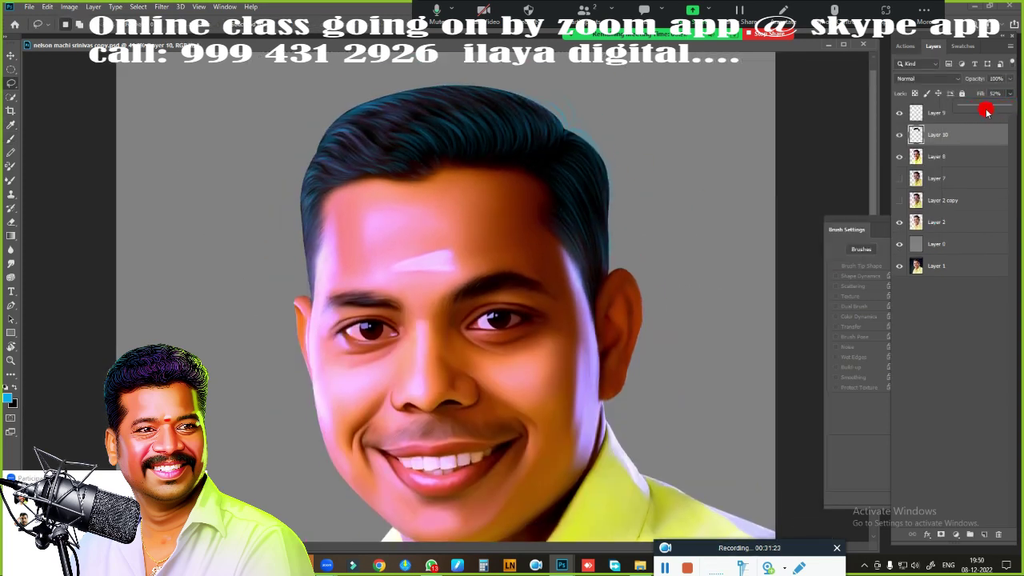
# - Raise Layer 10's fill to 66% and add a new empty layer above it
pyautogui.moveTo(986, 112); pyautogui.dragTo(993, 112)
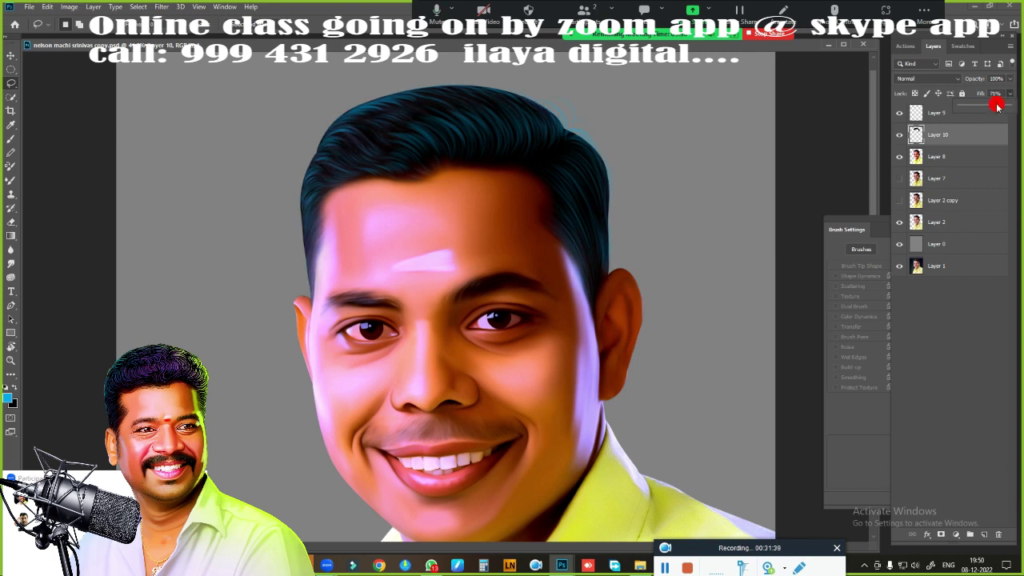
pyautogui.hotkey('ctrl', 'shift', 'alt', 'n')
pyautogui.press('b')
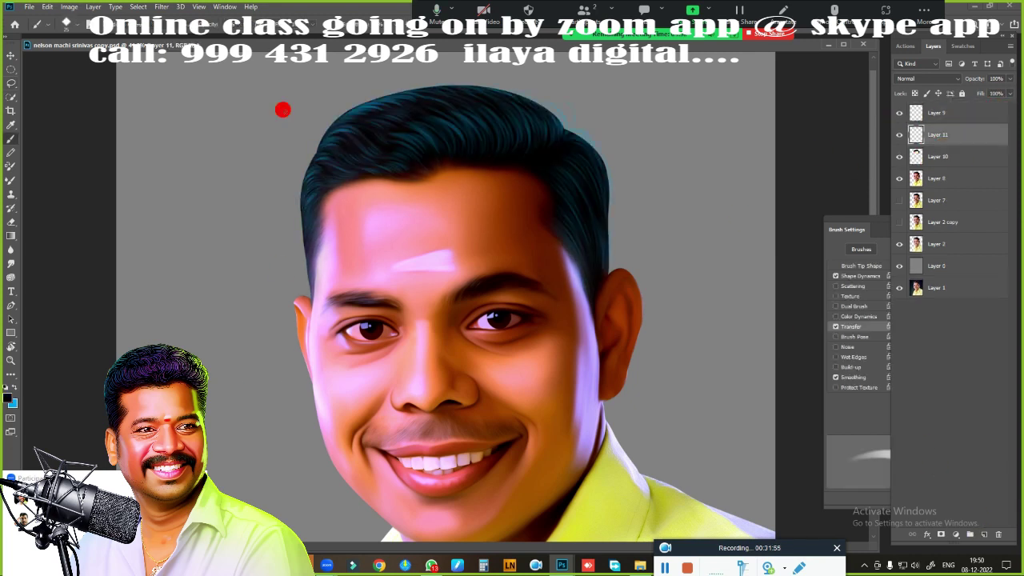
# - Scroll through the Layers panel and select the top hair layer
pyautogui.scroll(5, 613, 400)
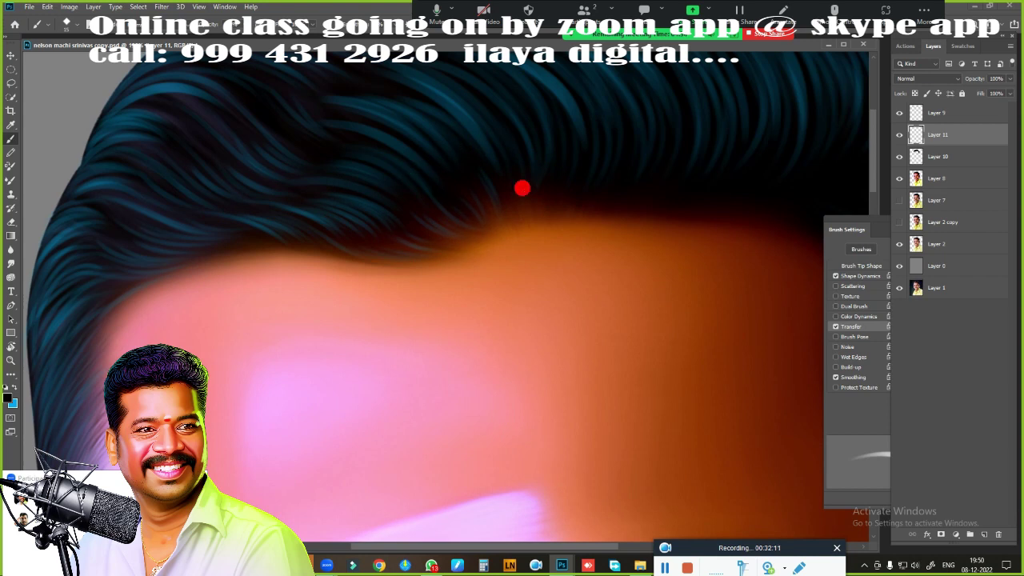
pyautogui.scroll(1, 192, 326)
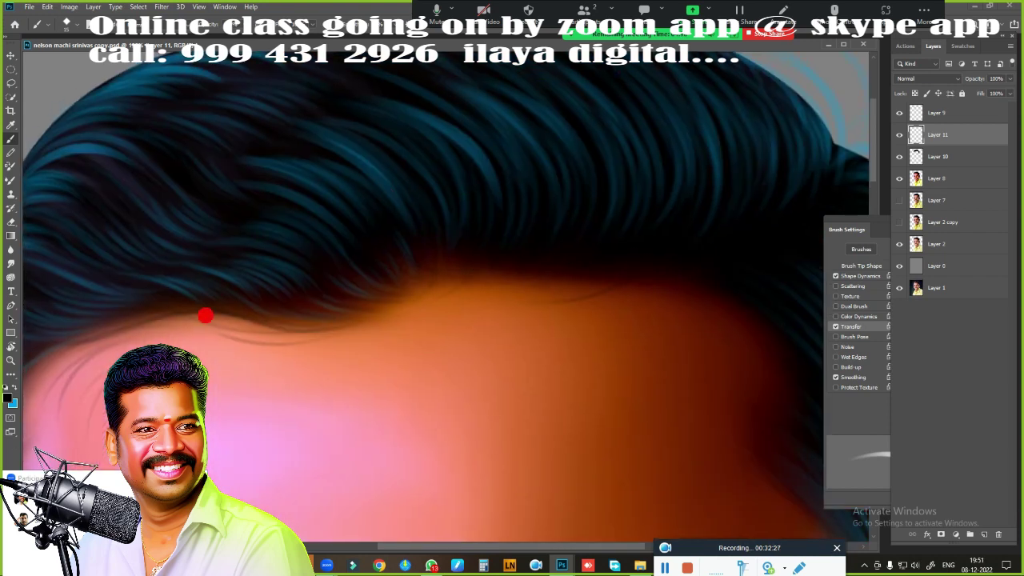
pyautogui.scroll(-5, 565, 278)
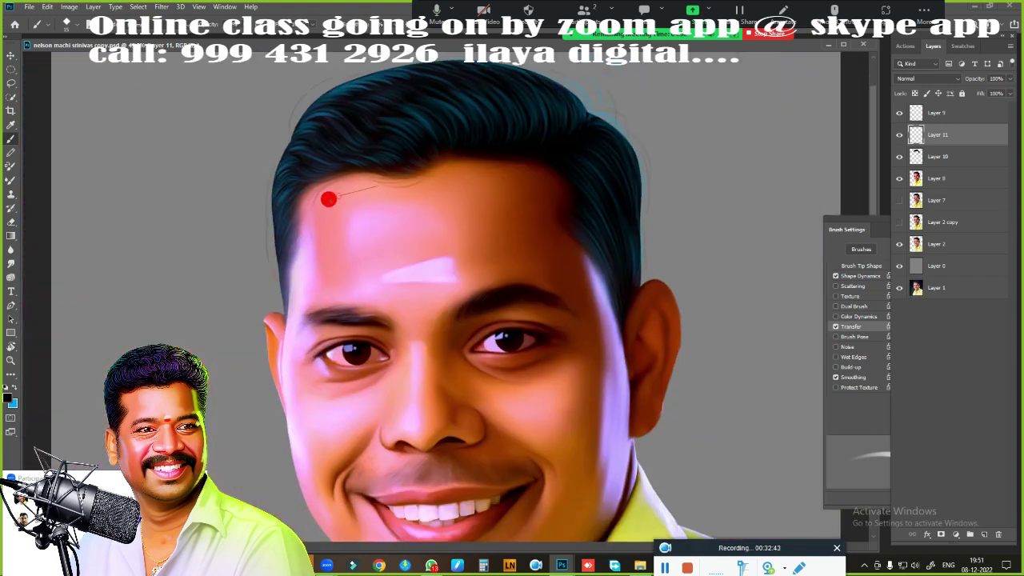
pyautogui.scroll(2, 331, 198)
pyautogui.scroll(-1, 430, 270)
pyautogui.scroll(-2, 407, 153)
pyautogui.scroll(2, 494, 261)
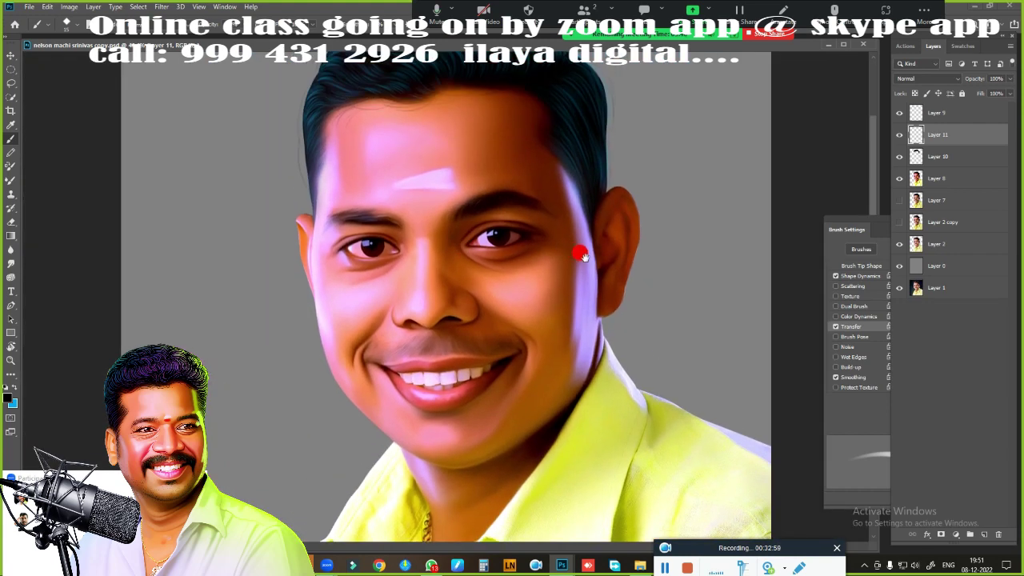
pyautogui.scroll(3, 581, 247)
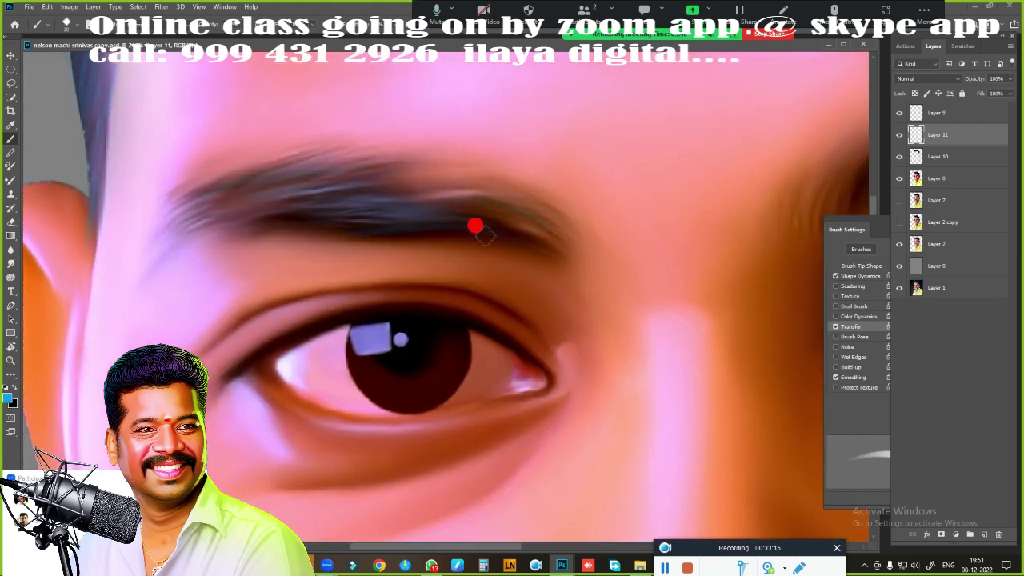
pyautogui.scroll(-2, 474, 224)
pyautogui.scroll(-3, 429, 348)
pyautogui.scroll(-2, 430, 348)
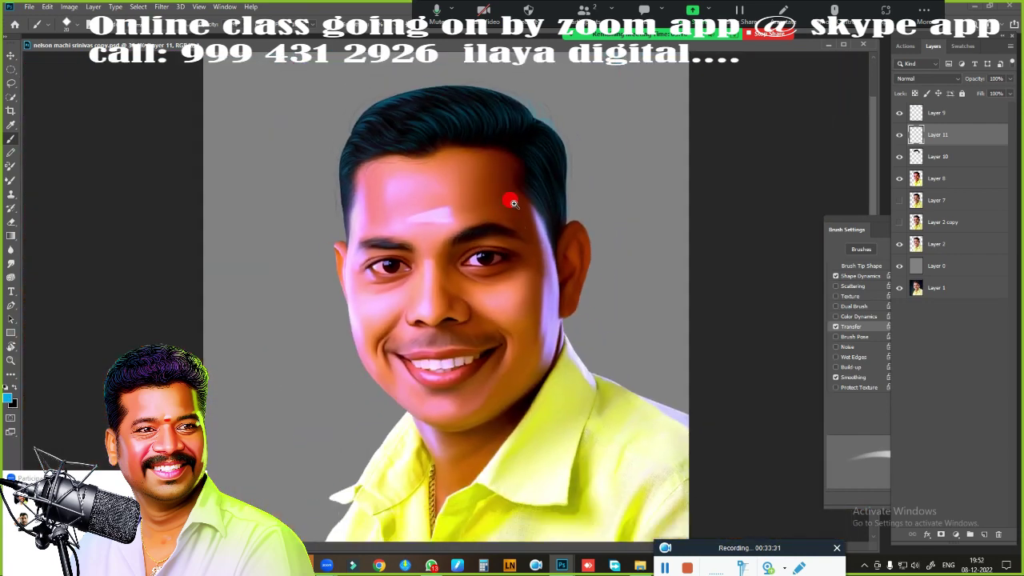
pyautogui.click(912, 112)
# - Add a Gradient Overlay to the hair using a purple-blue-orange gradient preset
pyautogui.click(926, 535)
pyautogui.click(961, 472)
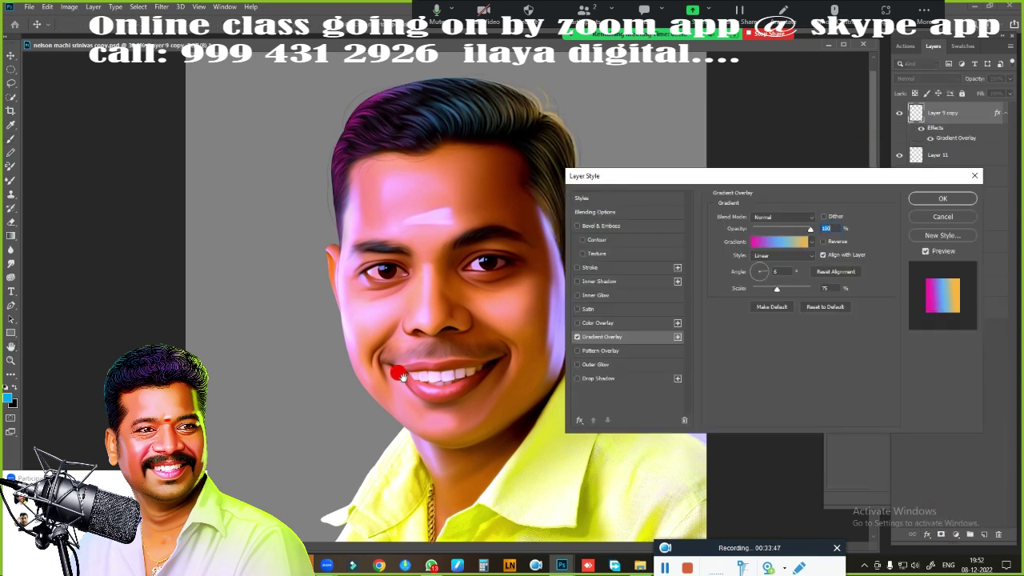
pyautogui.click(733, 210)
pyautogui.click(774, 118)
pyautogui.click(766, 132)
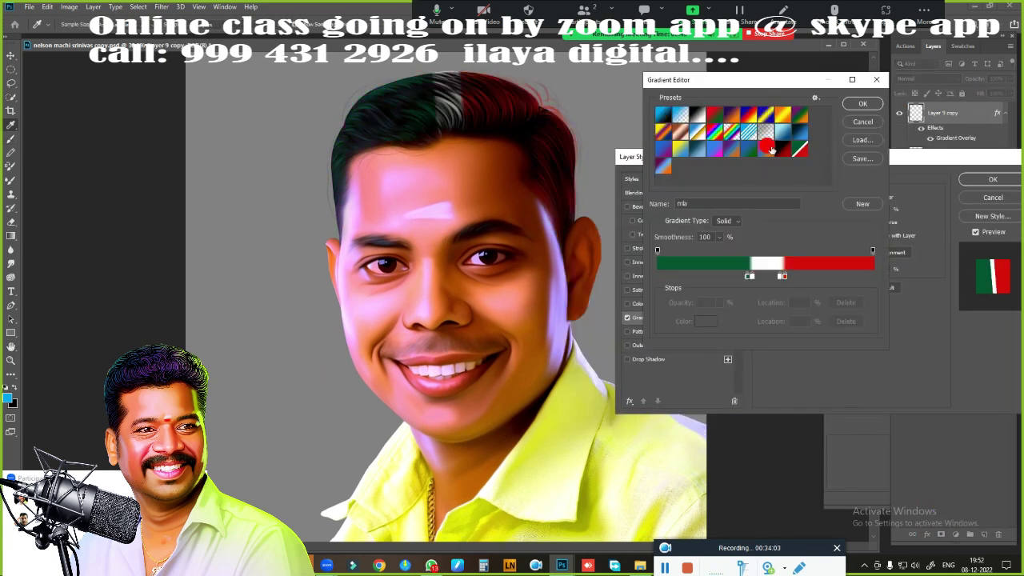
pyautogui.click(748, 149)
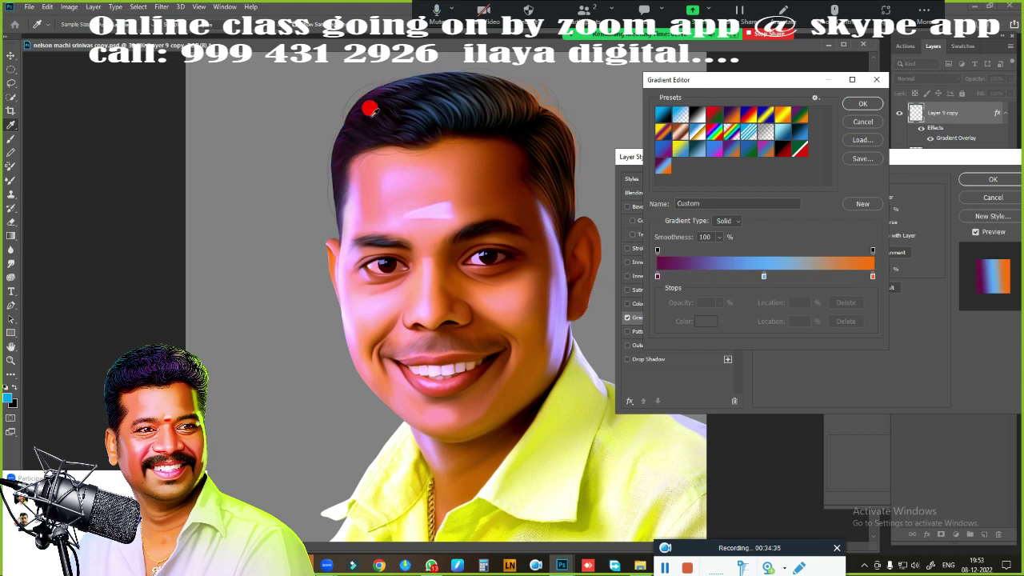
# - Change the end gradient stop to yellow-orange and rotate the gradient angle across the hair
pyautogui.doubleClick(870, 277)
pyautogui.click(738, 137)
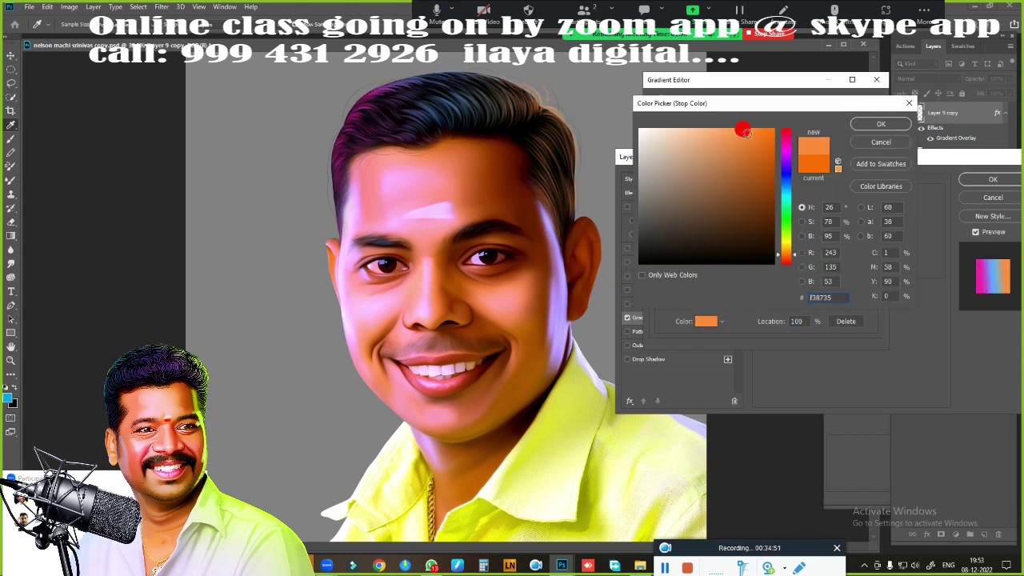
pyautogui.click(798, 253)
pyautogui.click(881, 124)
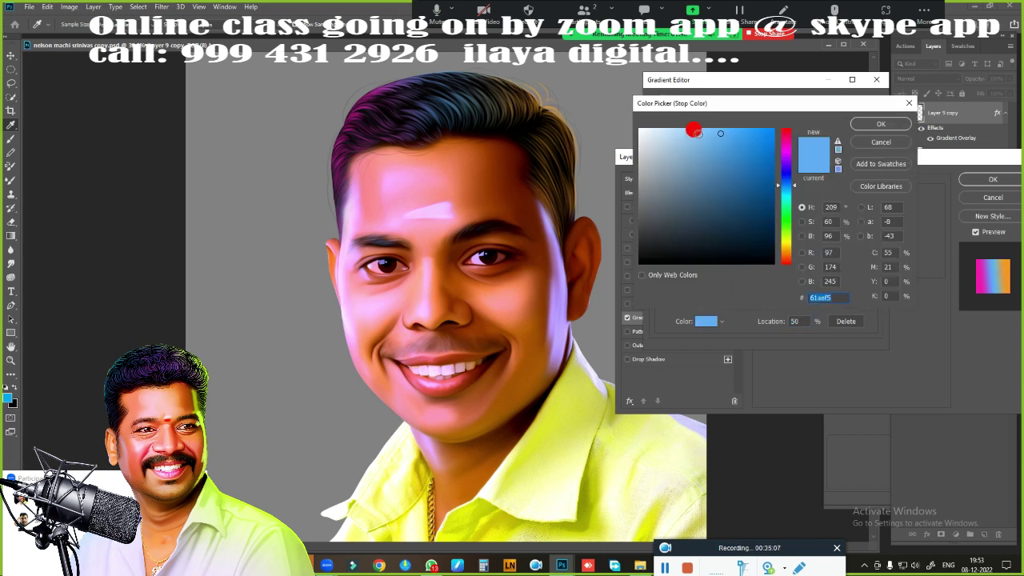
pyautogui.click(864, 103)
pyautogui.moveTo(818, 253); pyautogui.dragTo(844, 273)
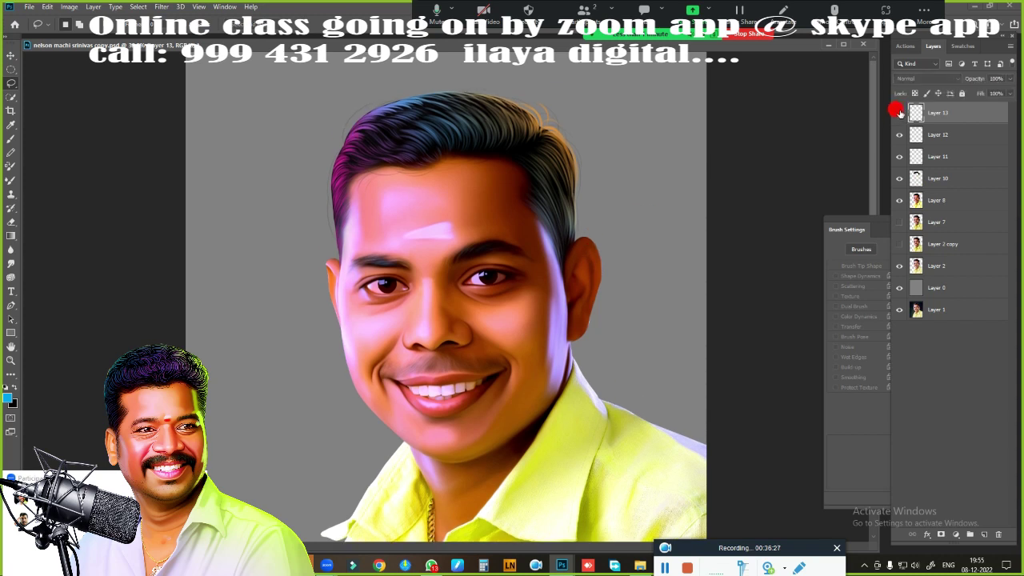
# - Shift the hair hue to about +11 with saturation +80 in Hue/Saturation
pyautogui.hotkey('ctrl', 'u')
pyautogui.moveTo(793, 133)
pyautogui.mouseDown()
pyautogui.moveTo(757, 133)
pyautogui.moveTo(788, 139)
pyautogui.mouseUp()
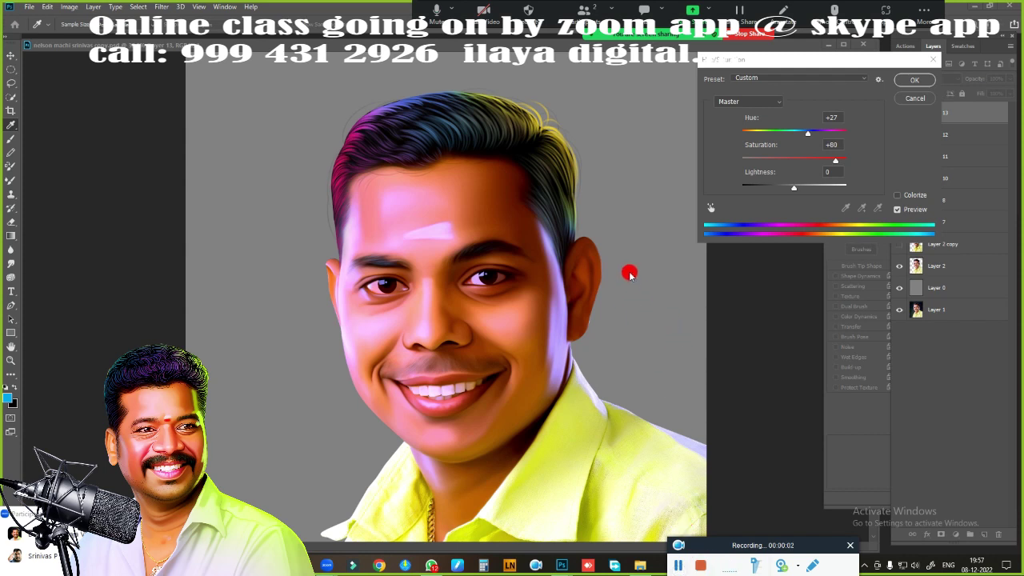
pyautogui.click(807, 64)
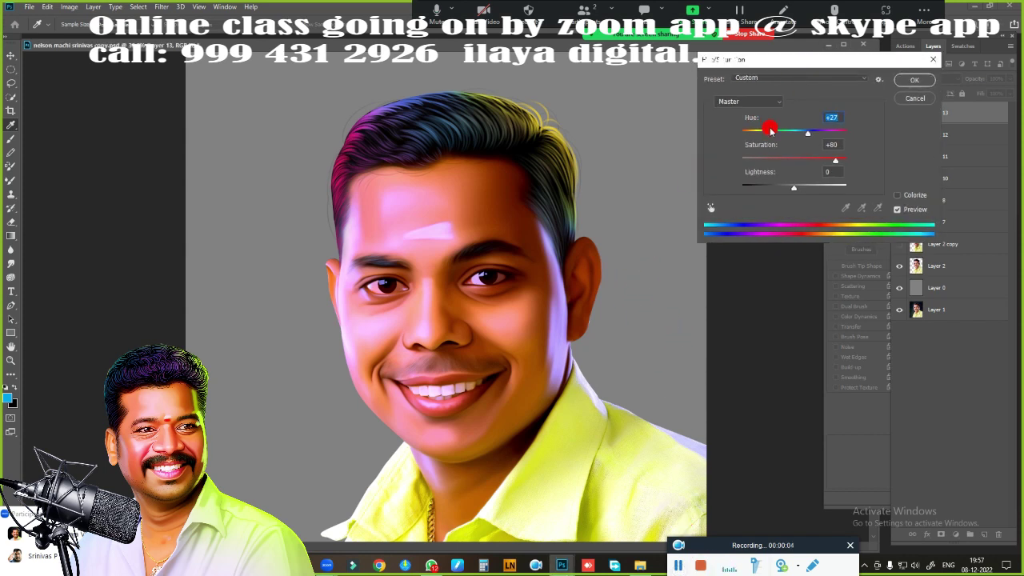
pyautogui.moveTo(811, 139); pyautogui.dragTo(844, 139)
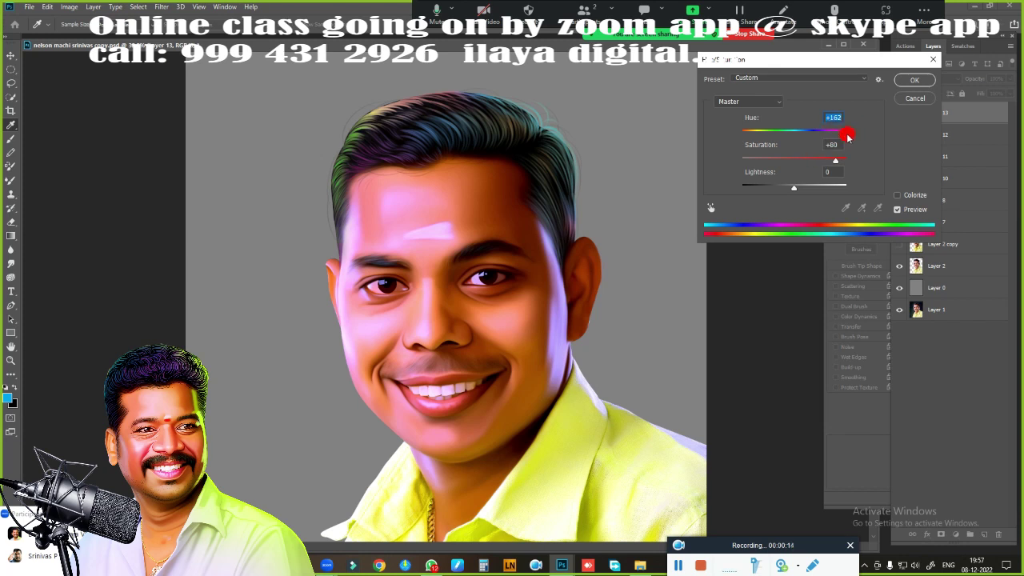
pyautogui.moveTo(844, 137); pyautogui.dragTo(801, 138)
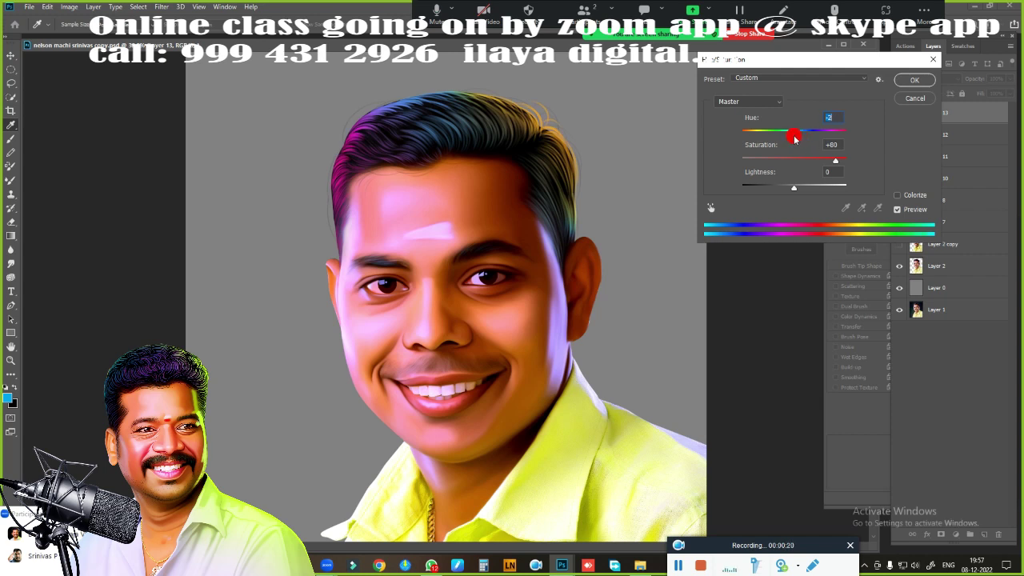
pyautogui.moveTo(794, 137)
pyautogui.mouseDown()
pyautogui.moveTo(853, 138)
pyautogui.moveTo(808, 139)
pyautogui.mouseUp()
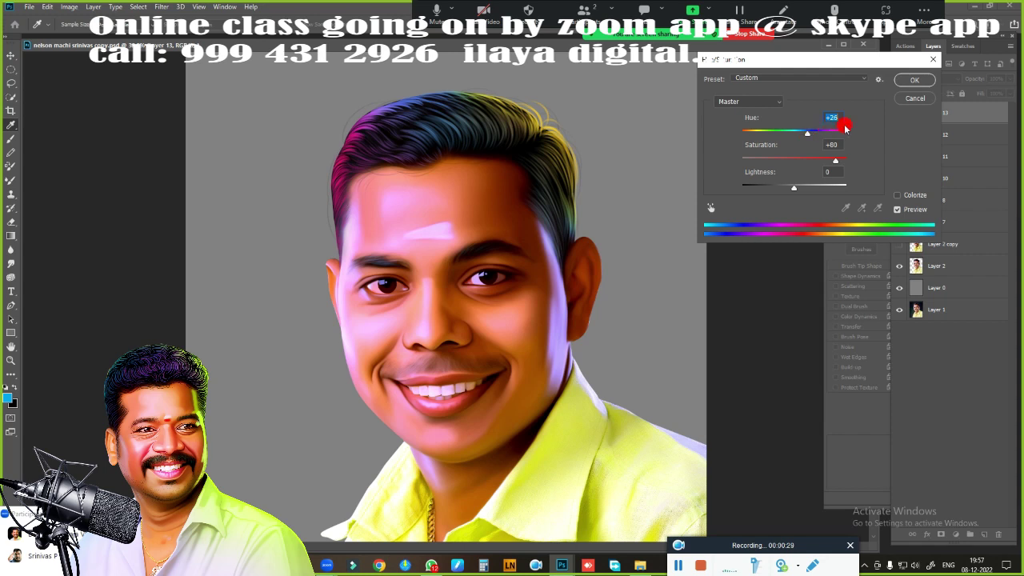
pyautogui.moveTo(807, 136); pyautogui.dragTo(801, 136)
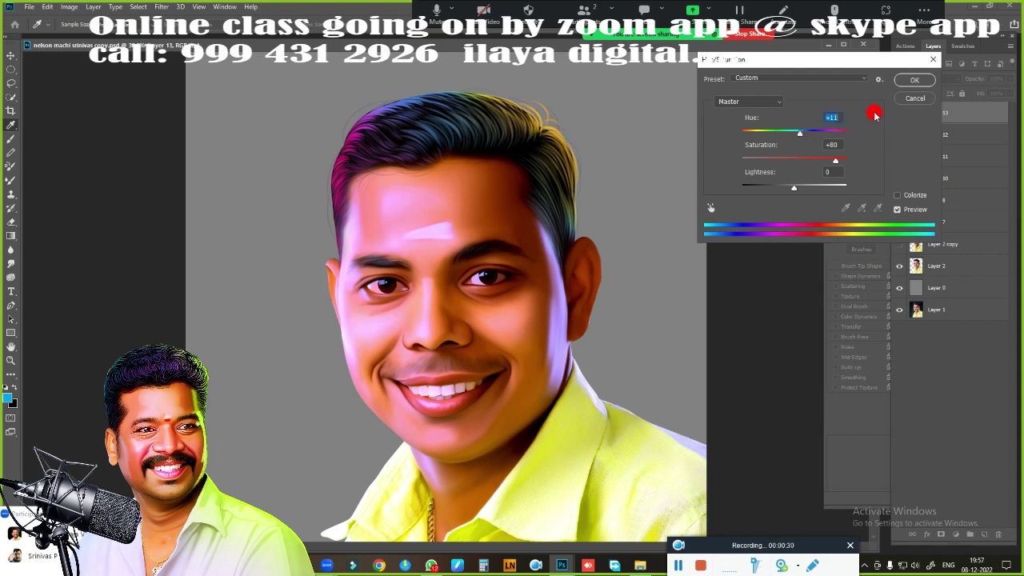
pyautogui.click(914, 81)
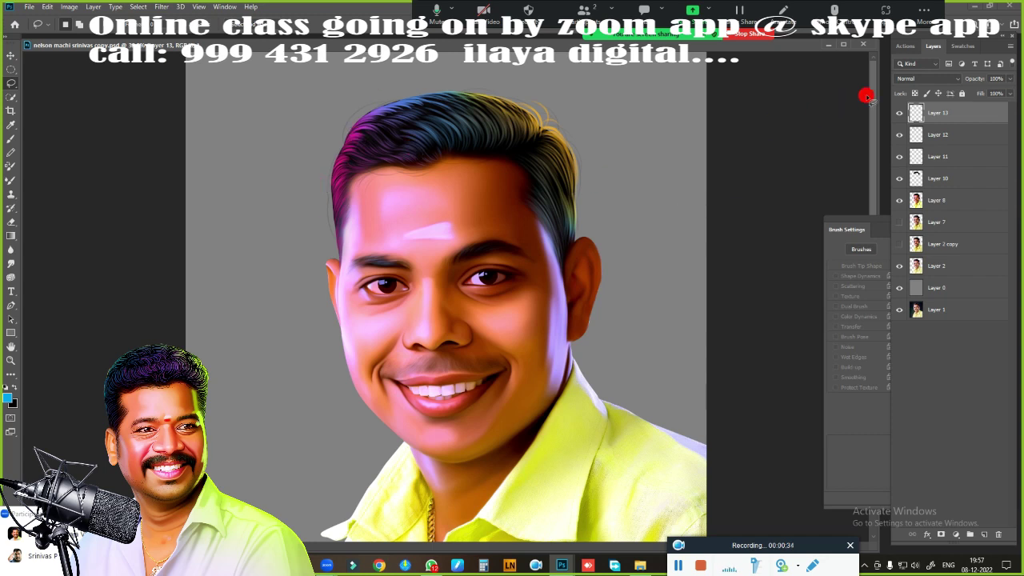
# - Fade the hair colour layer's Fill and raise Layer 12's Fill slightly
pyautogui.click(1012, 93)
pyautogui.moveTo(1006, 106); pyautogui.dragTo(990, 109)
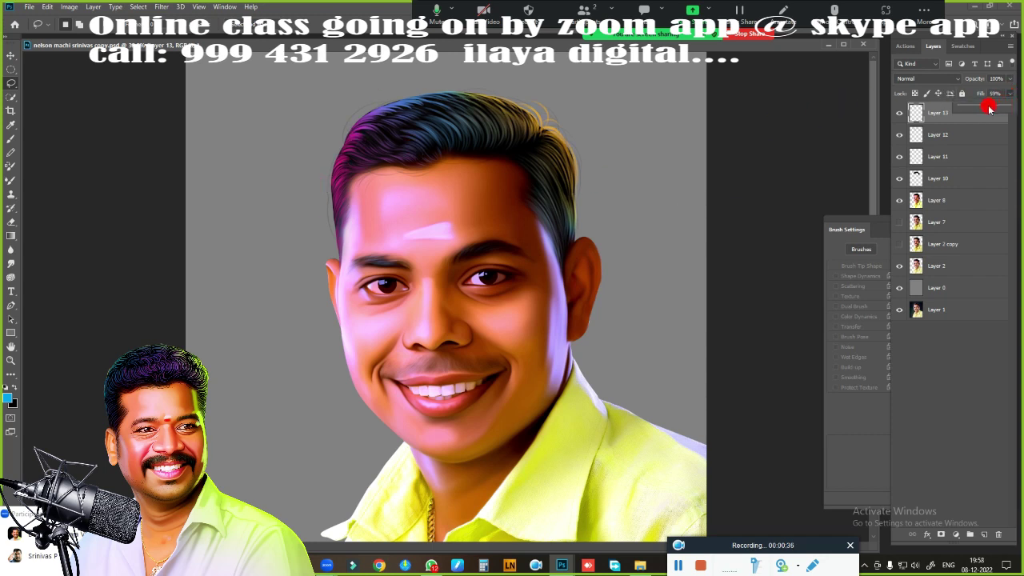
pyautogui.click(945, 132)
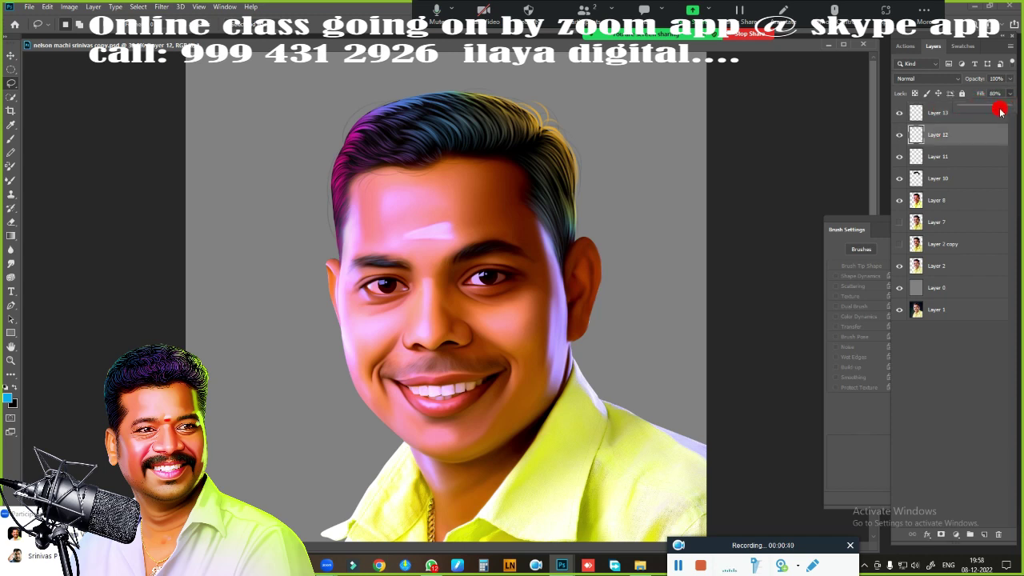
pyautogui.moveTo(1000, 112); pyautogui.dragTo(1002, 112)
pyautogui.click(977, 116)
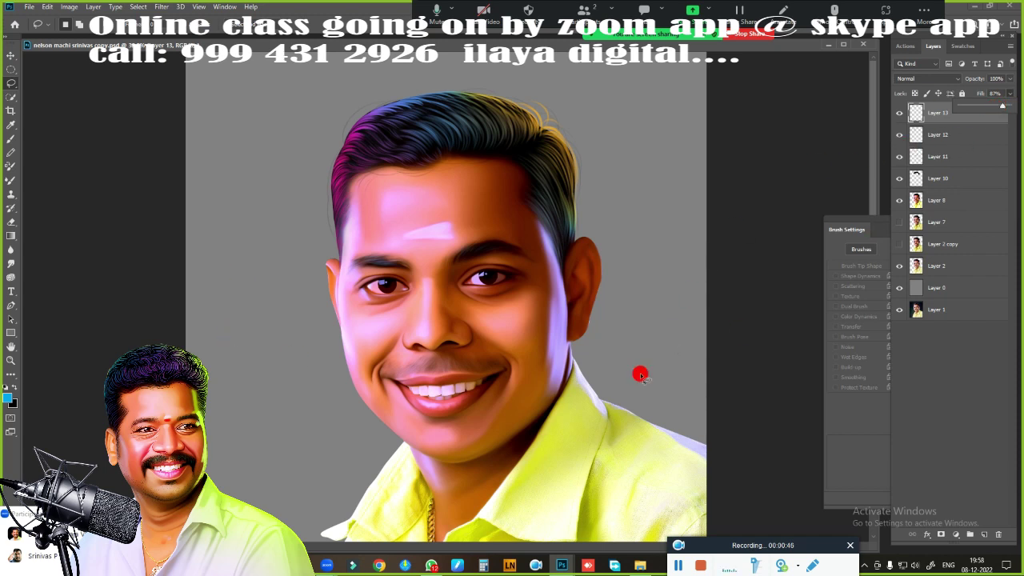
# - Group Layers 13, 12, 11, 10, 8, 7 and 2 copy into Group 1
pyautogui.keyDown('ctrl'); pyautogui.click(952, 136); pyautogui.keyUp('ctrl')
pyautogui.keyDown('ctrl'); pyautogui.click(945, 156); pyautogui.keyUp('ctrl')
pyautogui.keyDown('ctrl'); pyautogui.click(940, 179); pyautogui.keyUp('ctrl')
pyautogui.keyDown('ctrl'); pyautogui.click(940, 200); pyautogui.keyUp('ctrl')
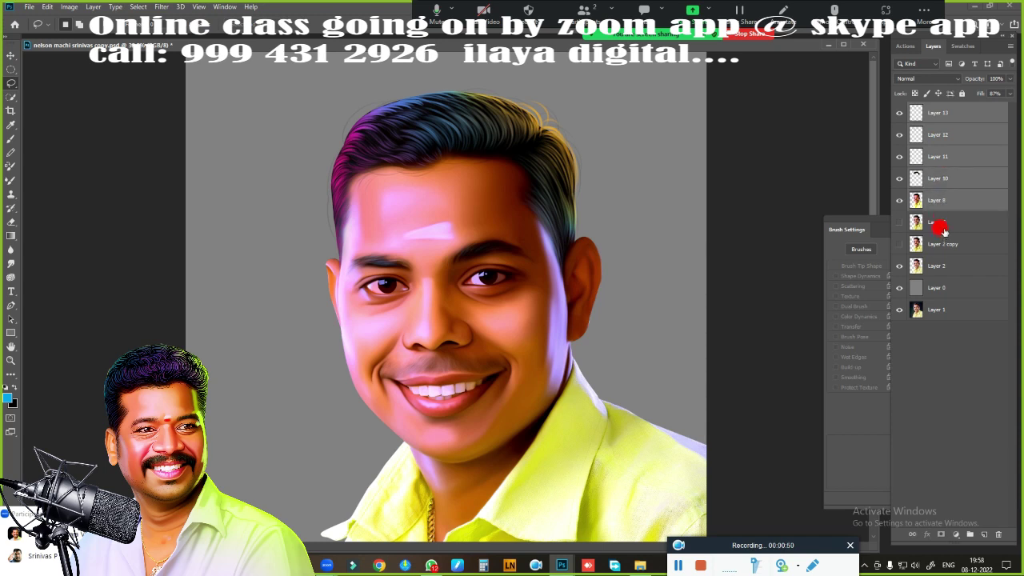
pyautogui.keyDown('ctrl'); pyautogui.click(943, 226); pyautogui.keyUp('ctrl')
pyautogui.keyDown('ctrl'); pyautogui.click(945, 245); pyautogui.keyUp('ctrl')
pyautogui.hotkey('ctrl', 'g')
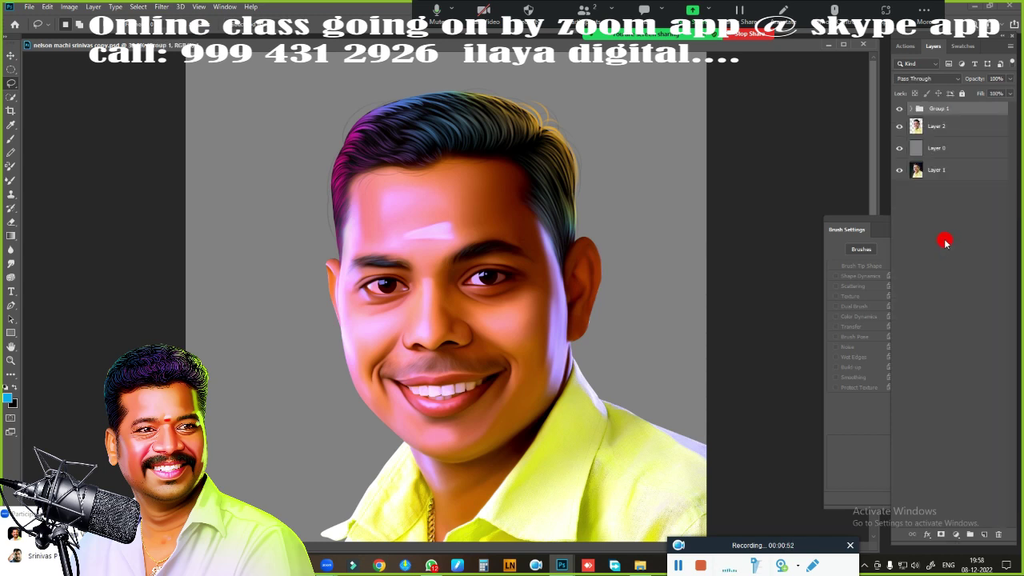
# - Create a merged Group 1 copy, hide the original group, then select Layer 0
pyautogui.hotkey('ctrl', 'j')
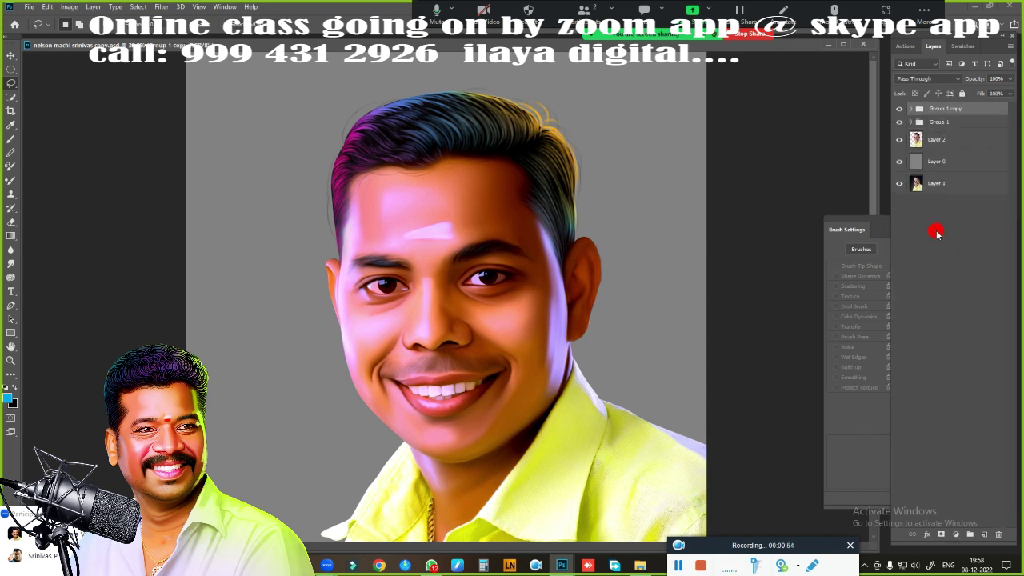
pyautogui.hotkey('ctrl', 'e')
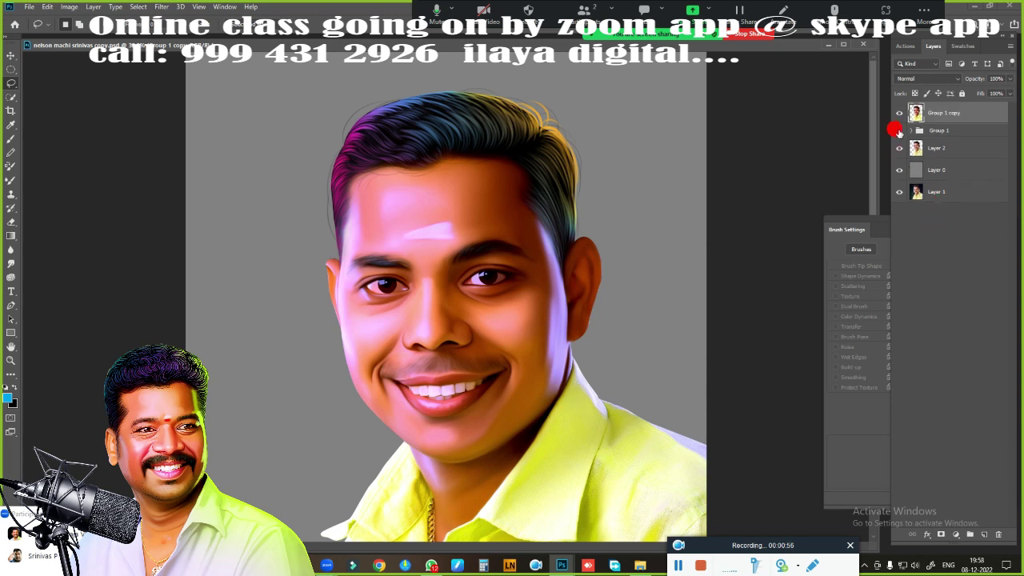
pyautogui.click(899, 114)
pyautogui.click(900, 113)
pyautogui.click(900, 112)
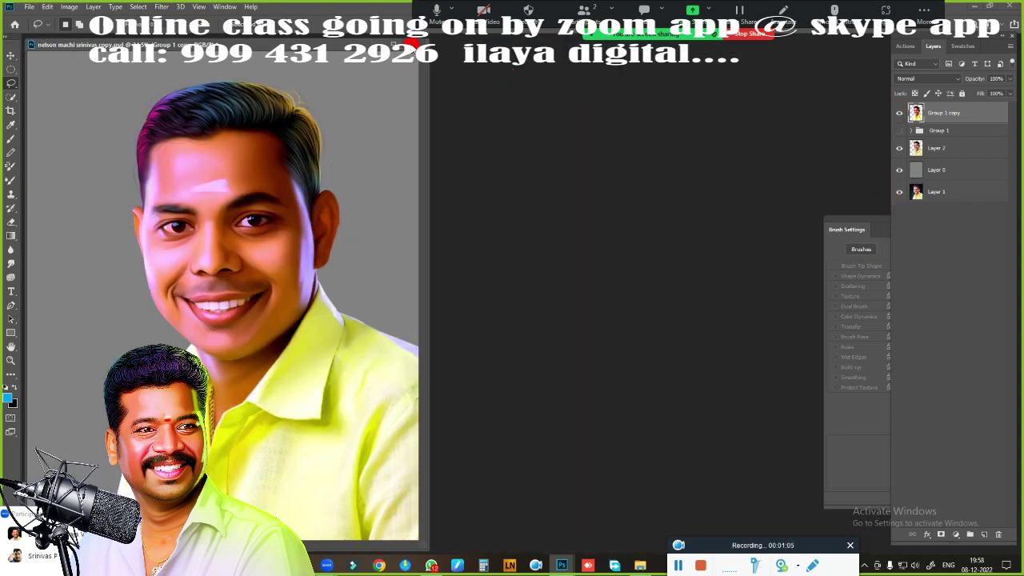
pyautogui.press('v')
pyautogui.click(367, 99)
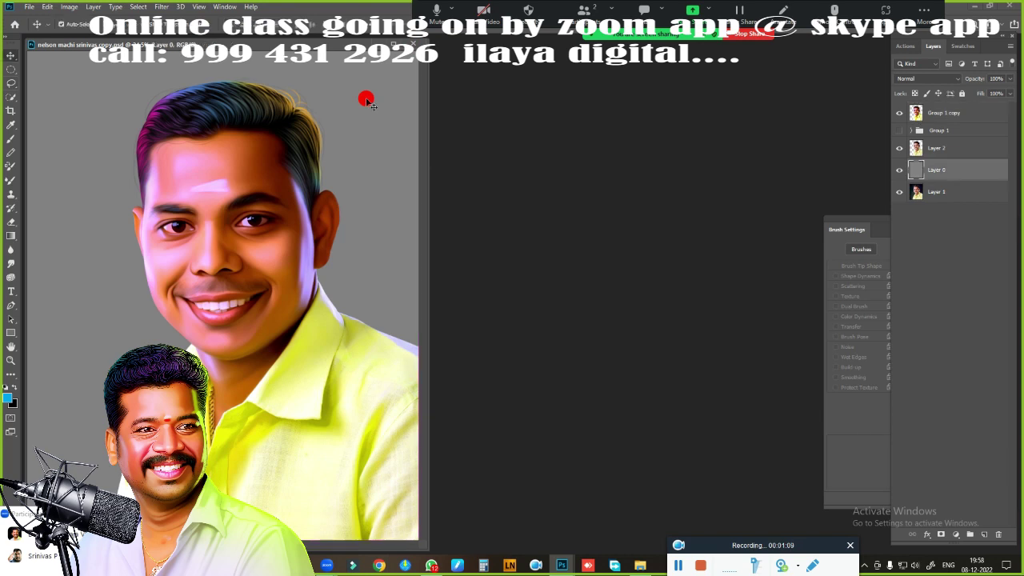
# - Close and reopen the portrait PSD file, zoomed in
pyautogui.click(410, 45)
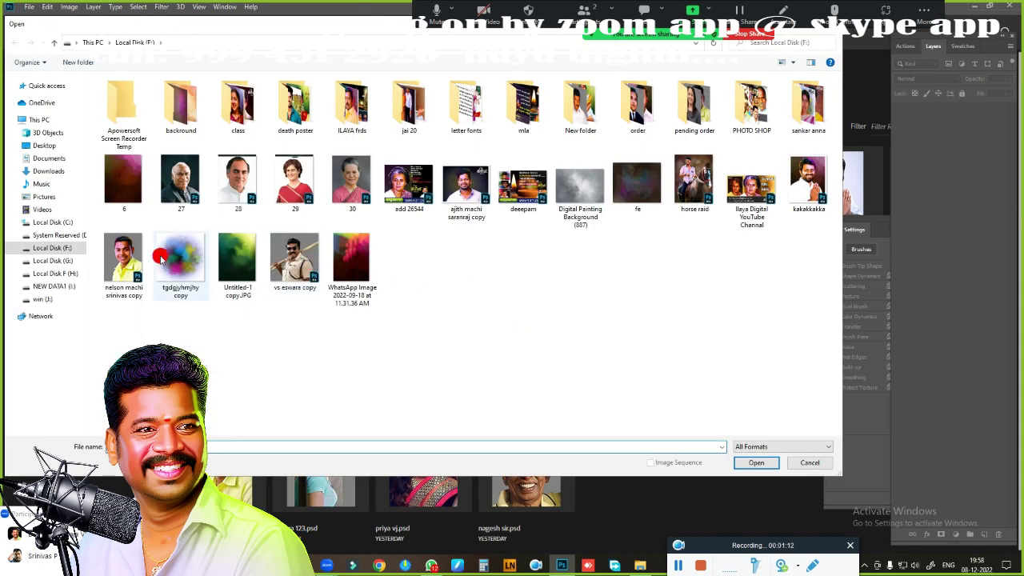
pyautogui.click(124, 264)
pyautogui.click(772, 462)
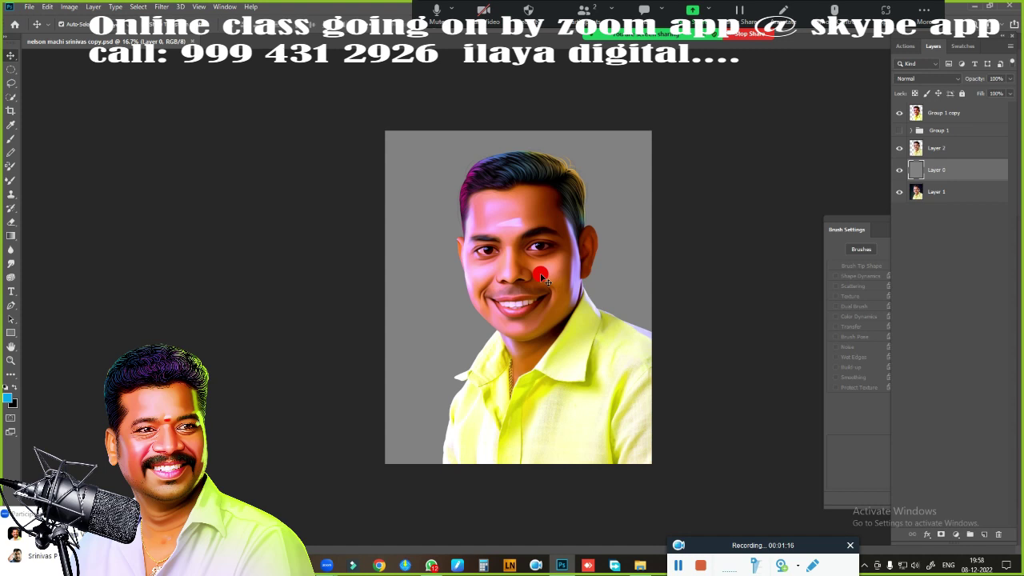
pyautogui.hotkey('ctrl', '+')
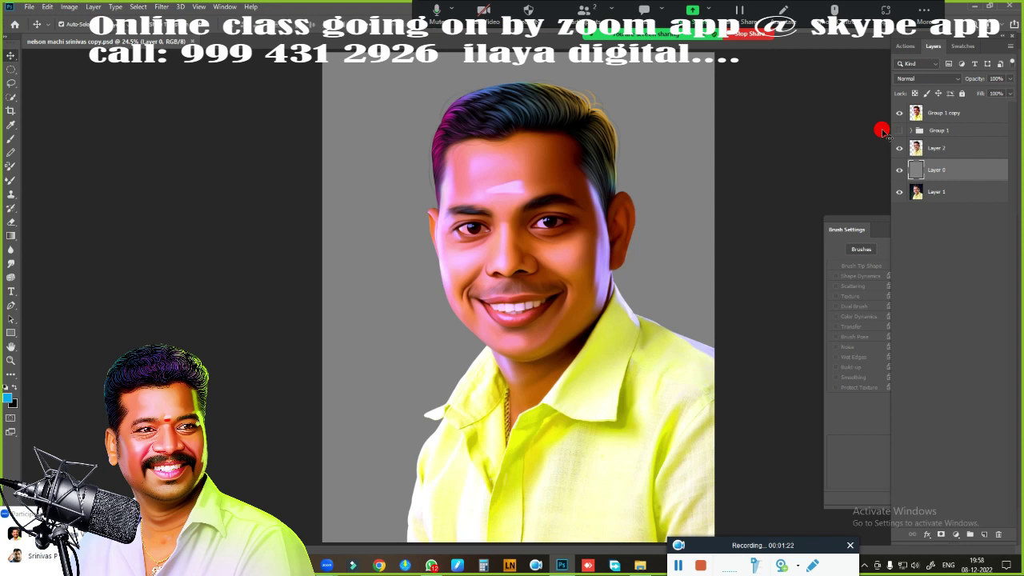
pyautogui.scroll(3, 491, 165)
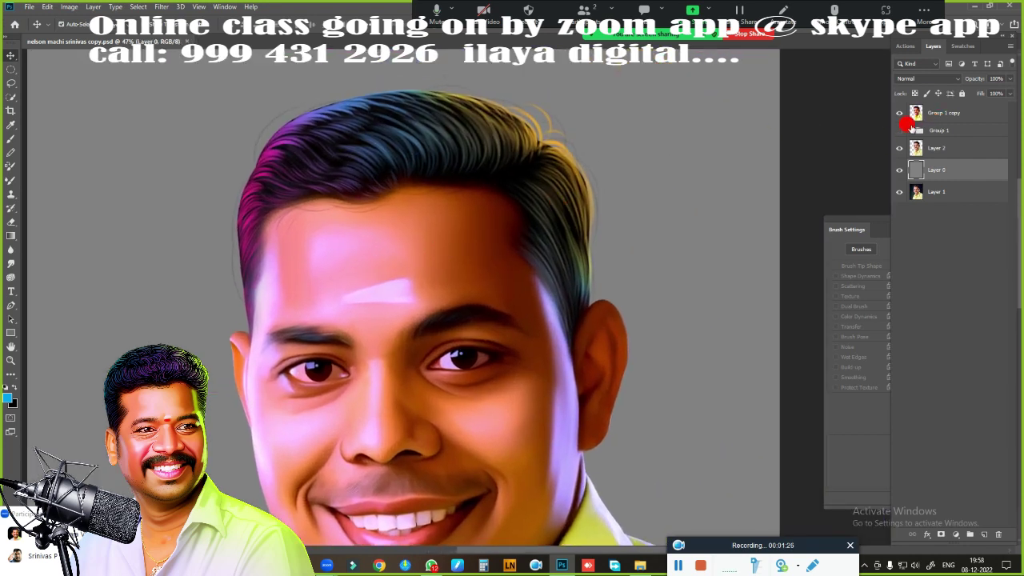
# - Add an empty Layer 14 above Layer 13 in Group 1 and delete the merged copy
pyautogui.click(911, 130)
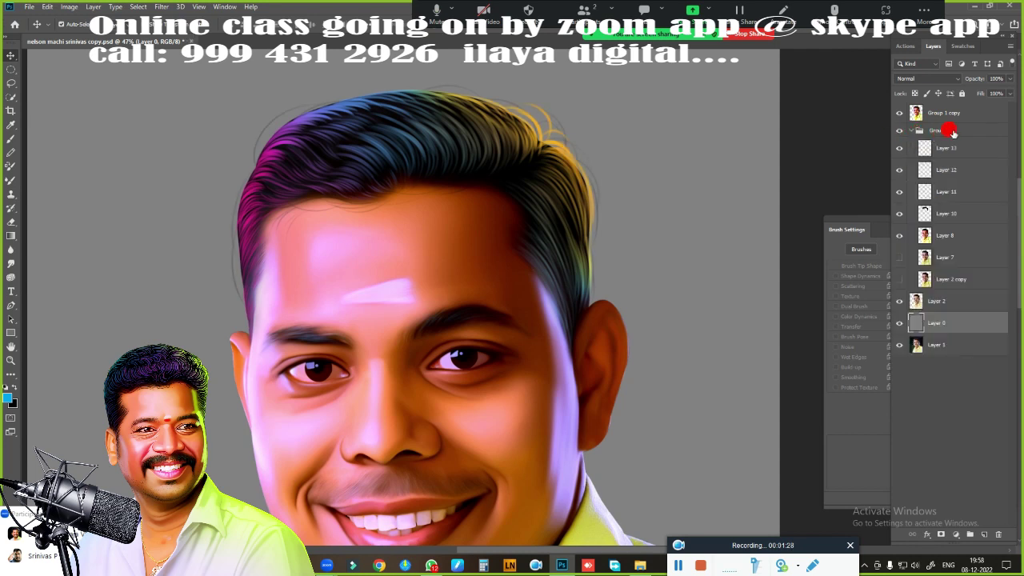
pyautogui.click(959, 148)
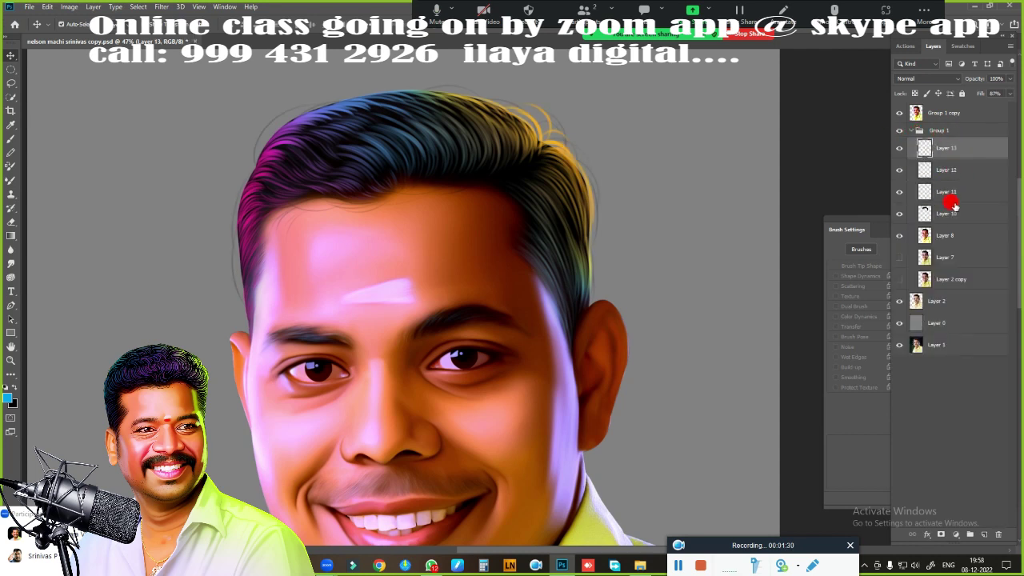
pyautogui.click(984, 534)
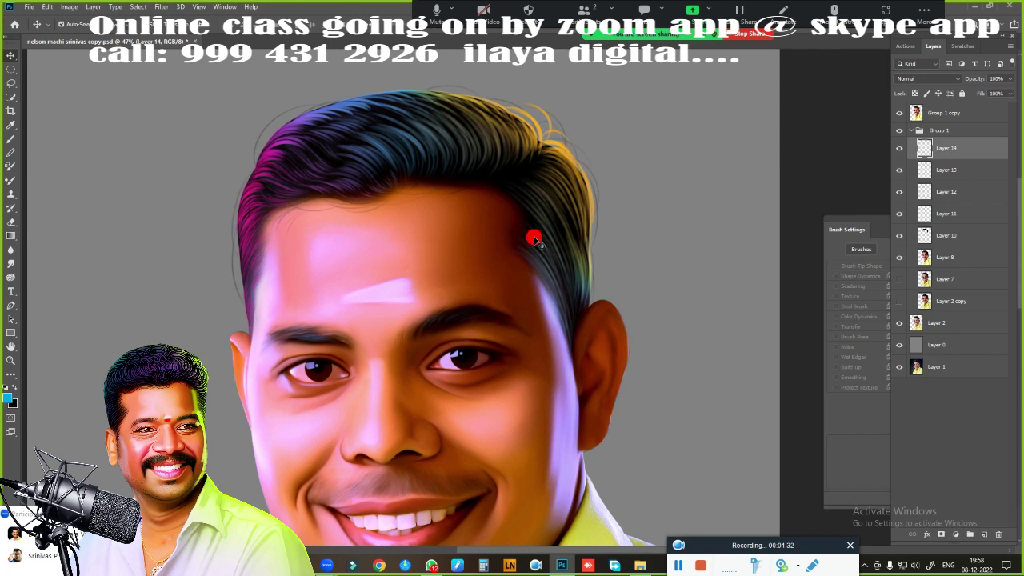
pyautogui.click(950, 116)
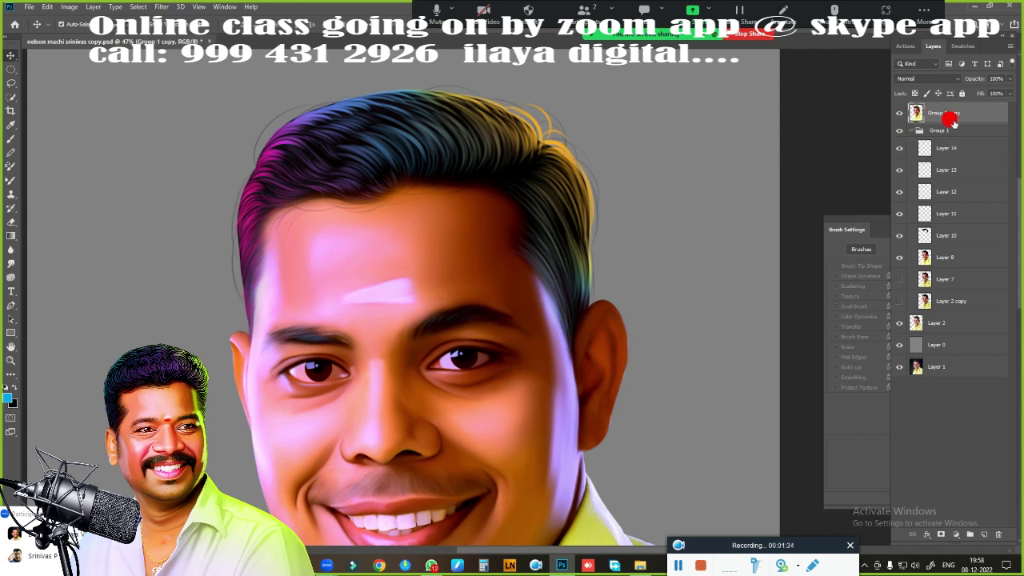
pyautogui.press('Delete')
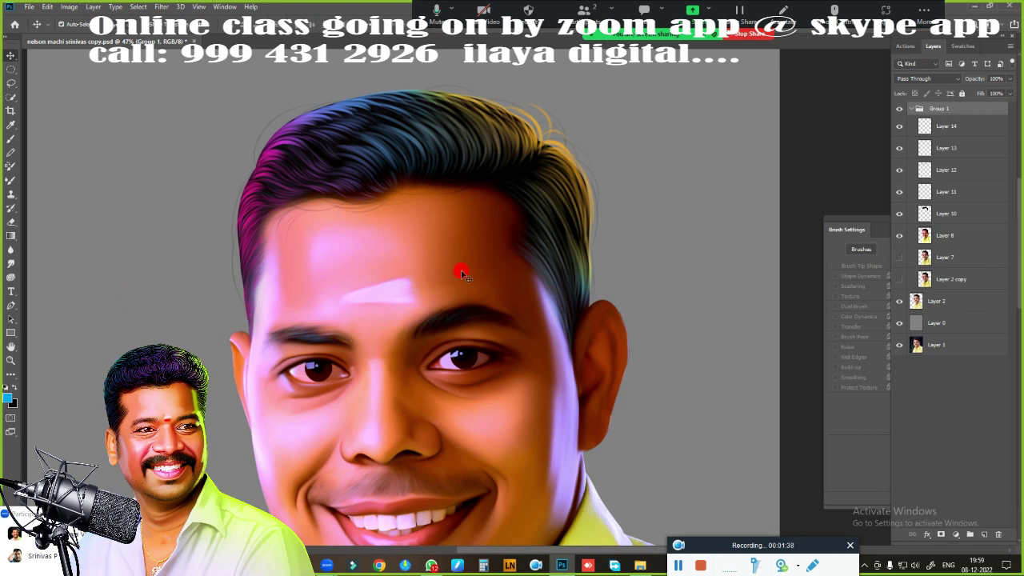
# - Ready a white Brush on Layer 14 and zoom in on the hair
pyautogui.press('b')
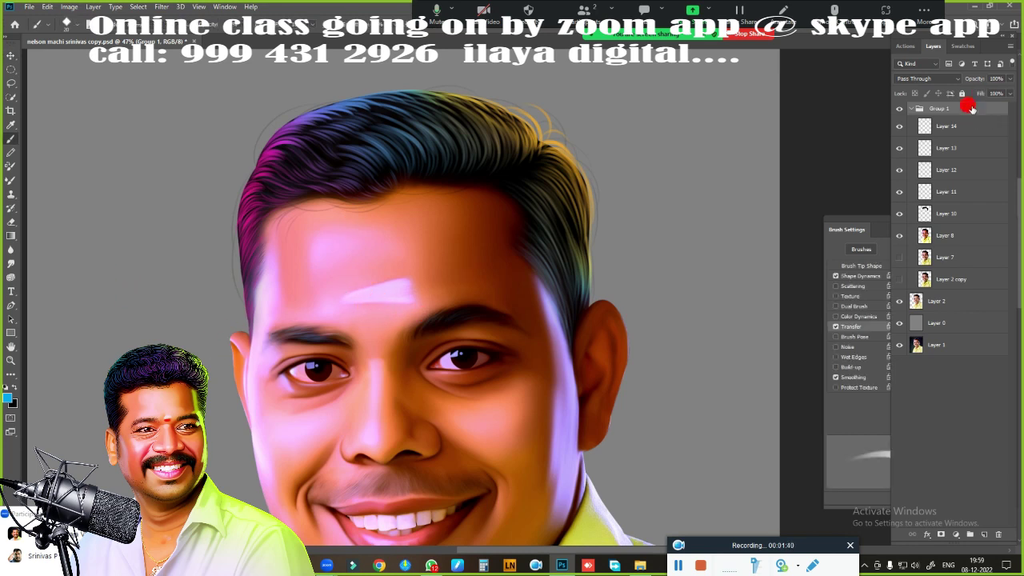
pyautogui.click(966, 118)
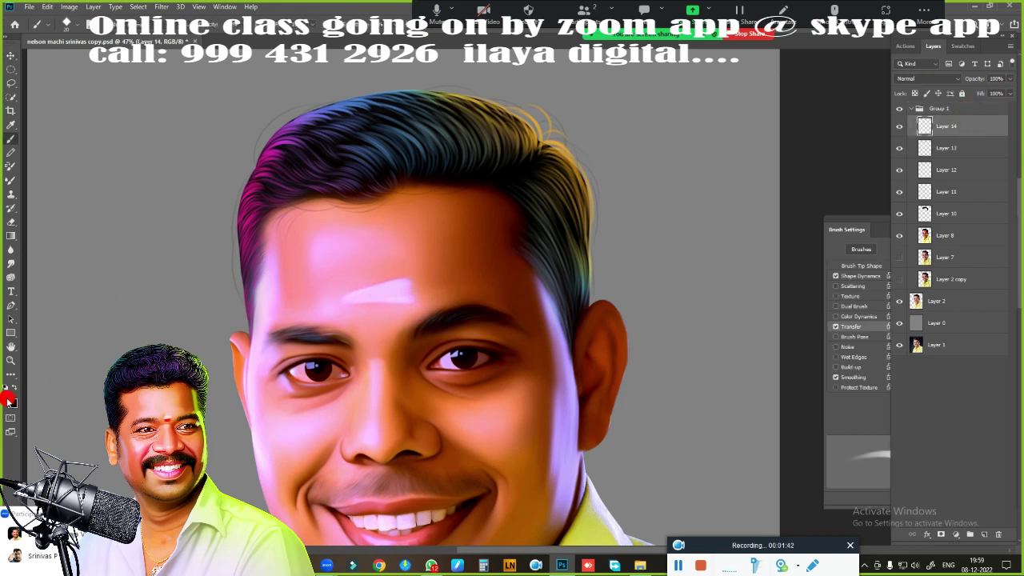
pyautogui.click(9, 400)
pyautogui.click(646, 133)
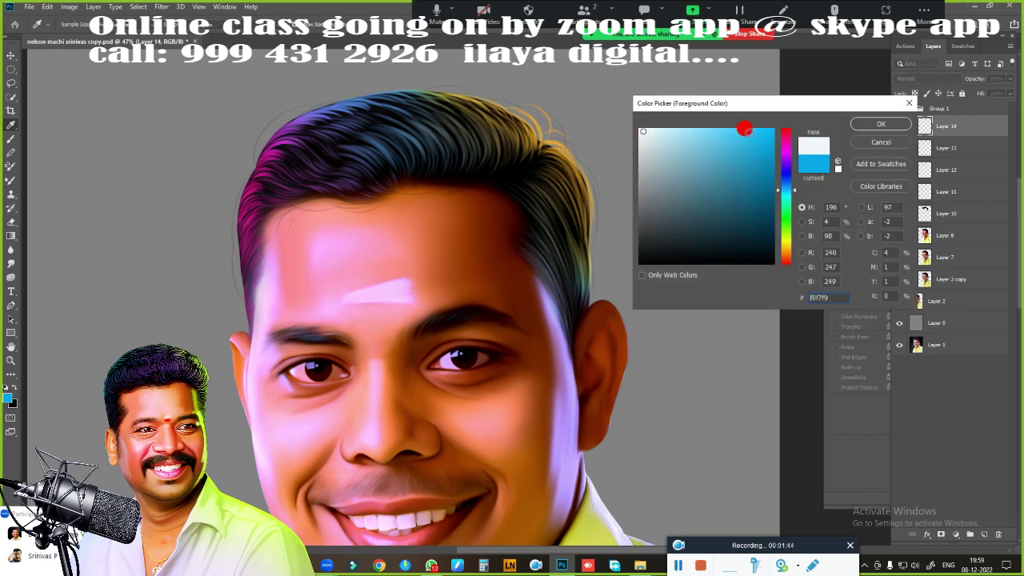
pyautogui.click(881, 124)
pyautogui.scroll(5, 432, 197)
pyautogui.scroll(-2, 480, 229)
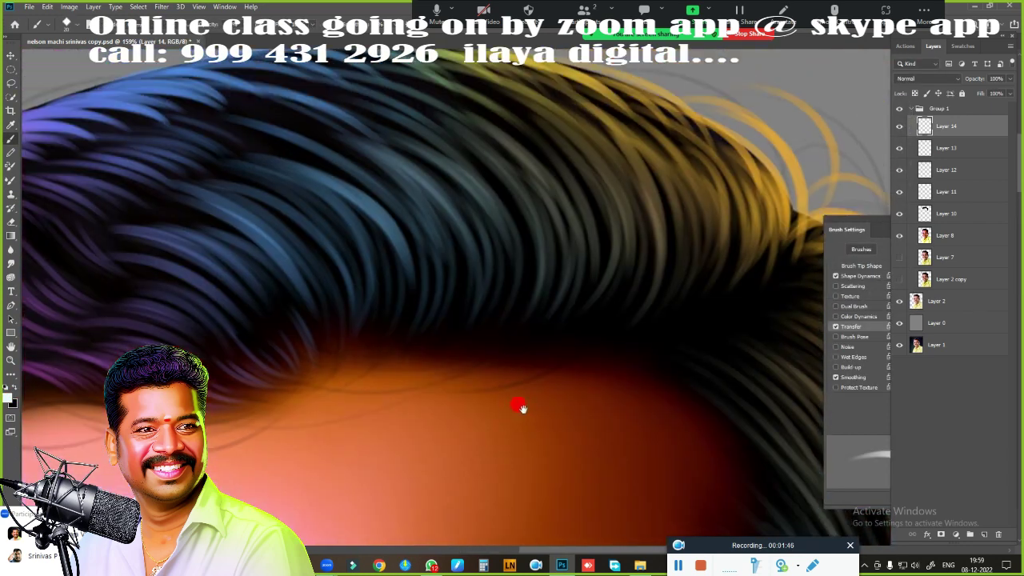
pyautogui.scroll(-1, 521, 407)
pyautogui.scroll(-1, 531, 325)
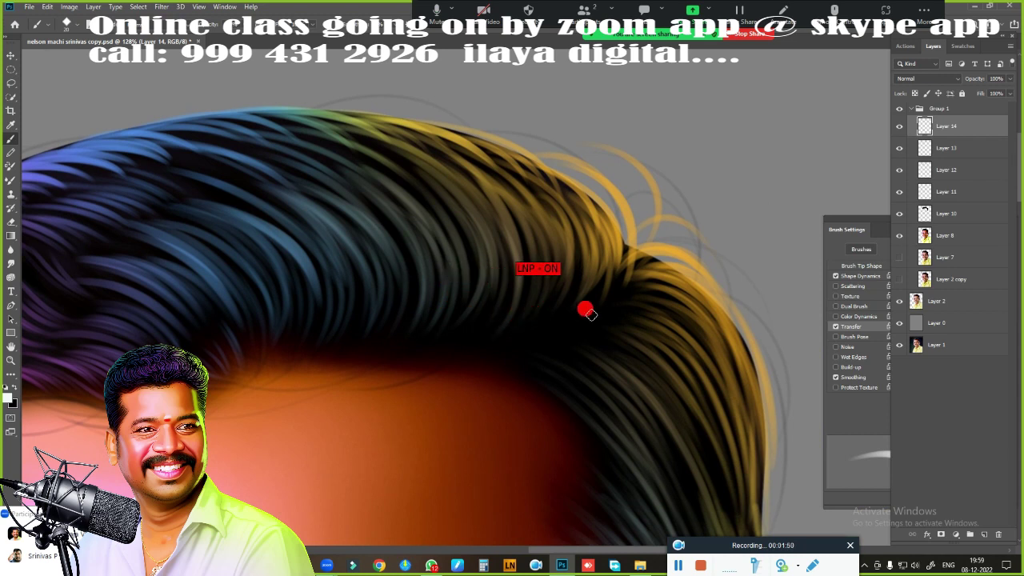
pyautogui.moveTo(630, 181)
pyautogui.mouseDown()
pyautogui.moveTo(633, 241)
pyautogui.moveTo(542, 278)
pyautogui.mouseUp()
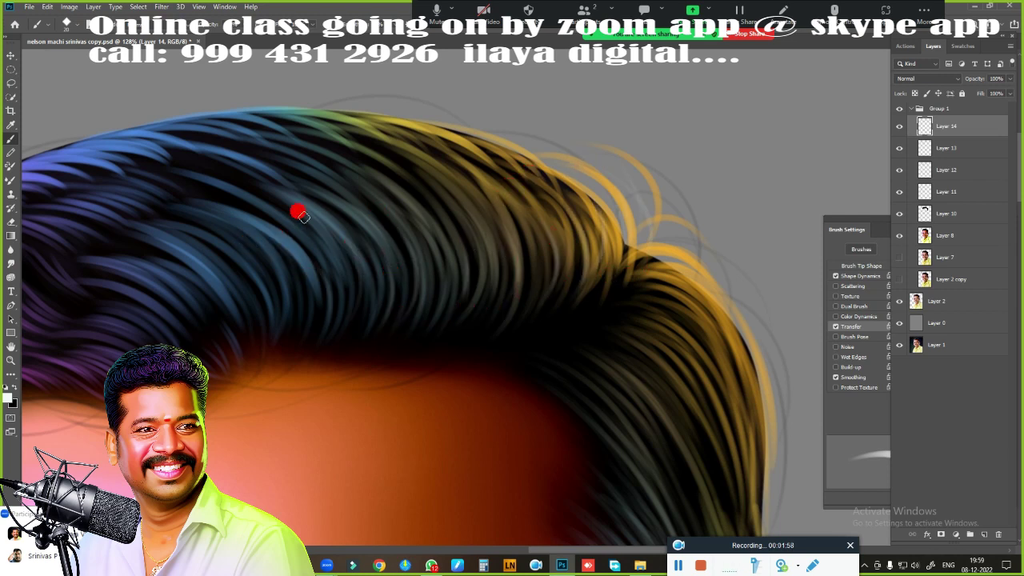
# - Paint fine white strands along the hair's top edge, hairline and side
pyautogui.moveTo(460, 118); pyautogui.dragTo(537, 135)
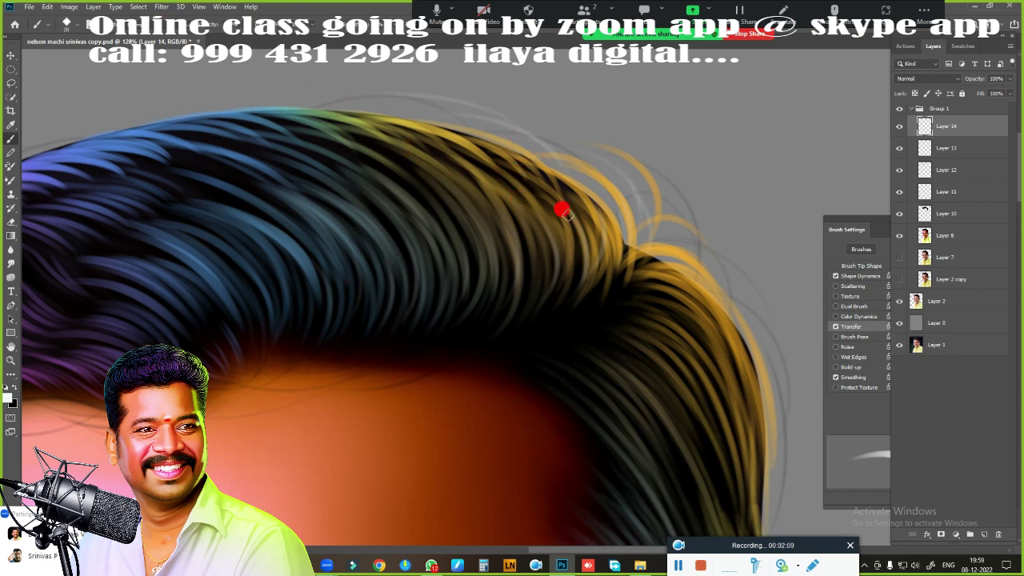
pyautogui.moveTo(567, 367); pyautogui.dragTo(450, 222)
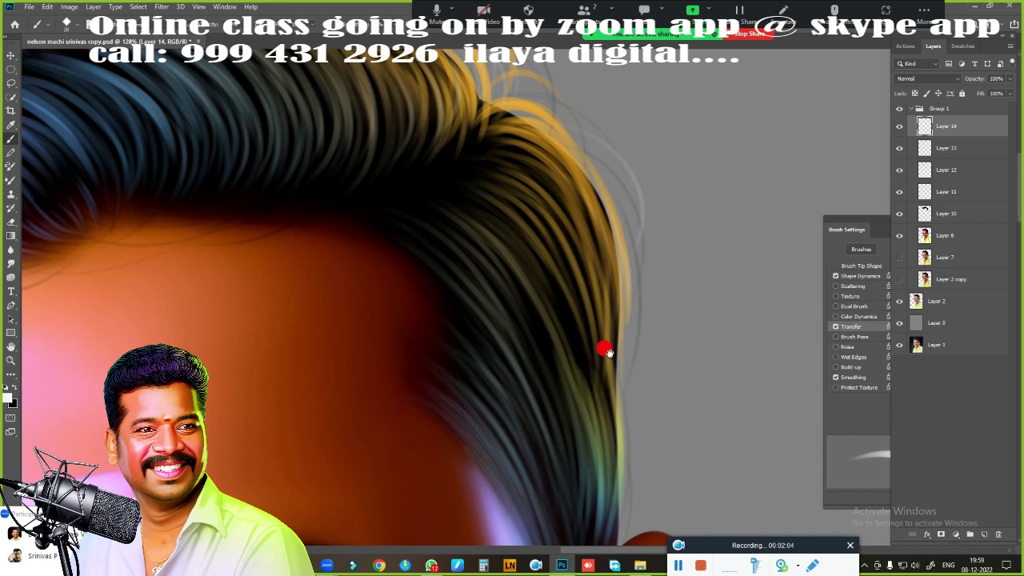
pyautogui.moveTo(601, 347); pyautogui.dragTo(642, 160)
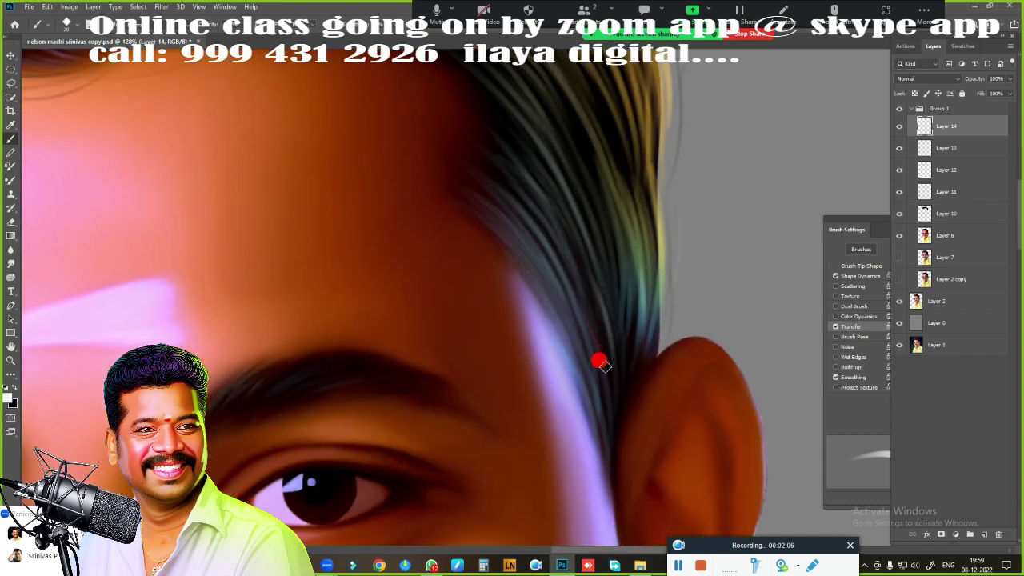
pyautogui.moveTo(410, 320); pyautogui.dragTo(549, 354)
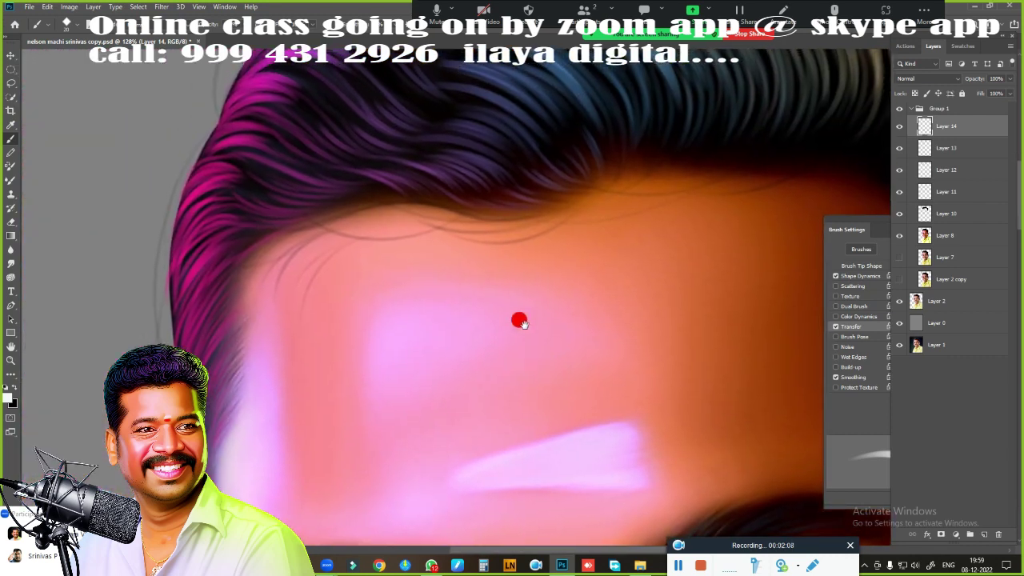
pyautogui.moveTo(517, 320); pyautogui.dragTo(414, 403)
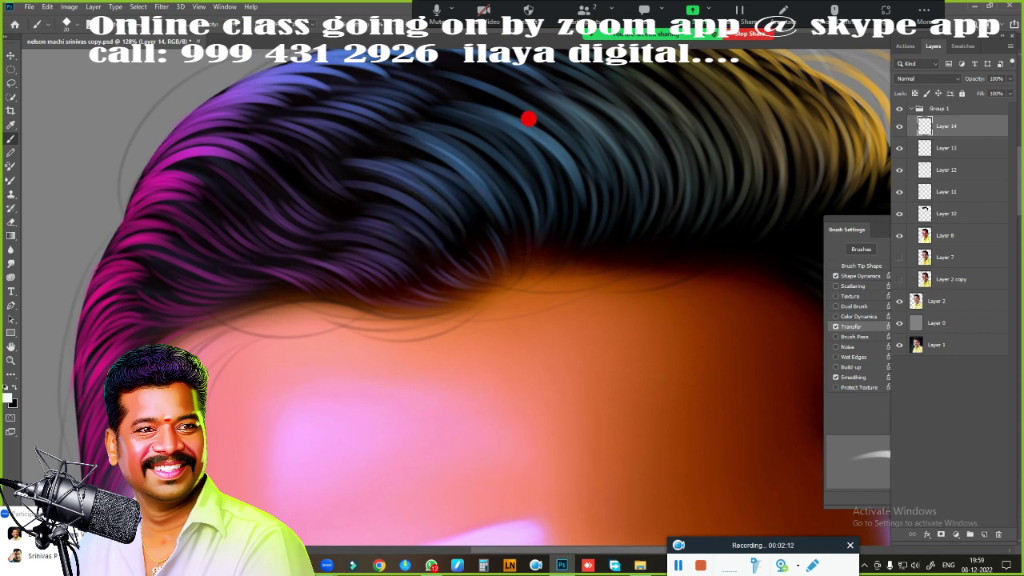
pyautogui.scroll(-2, 356, 364)
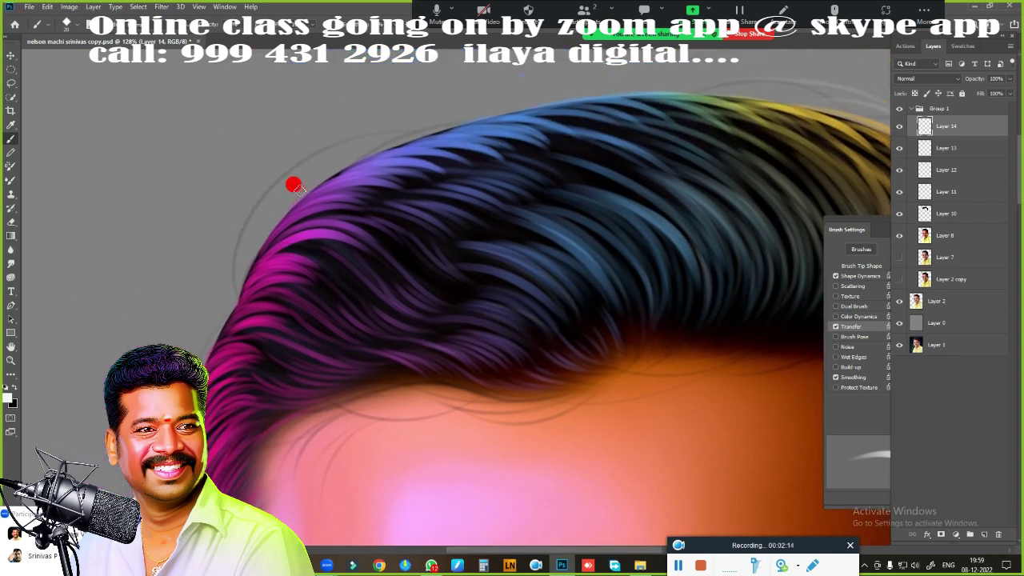
pyautogui.scroll(2, 396, 177)
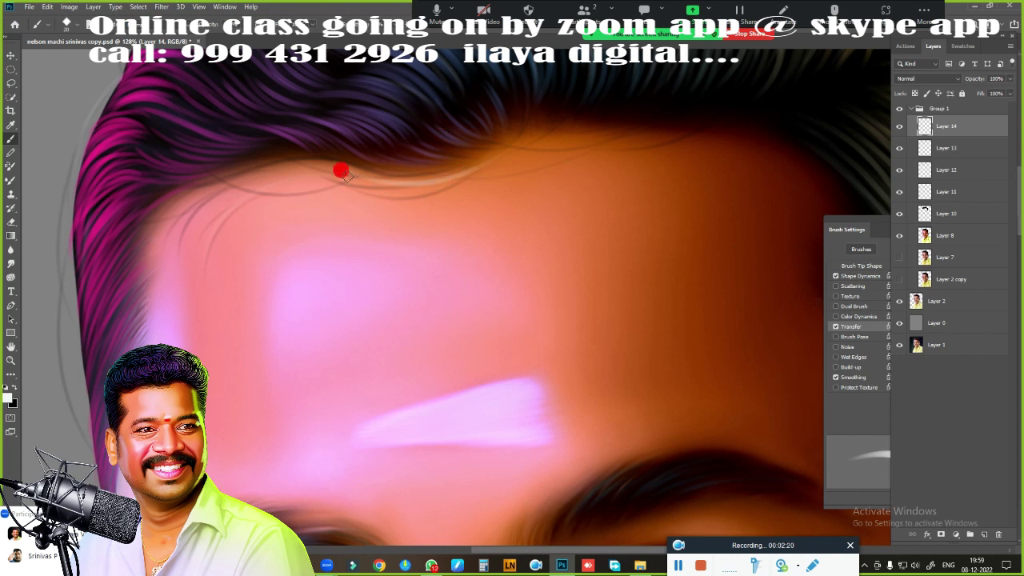
pyautogui.scroll(2, 560, 176)
pyautogui.moveTo(512, 176); pyautogui.dragTo(384, 186)
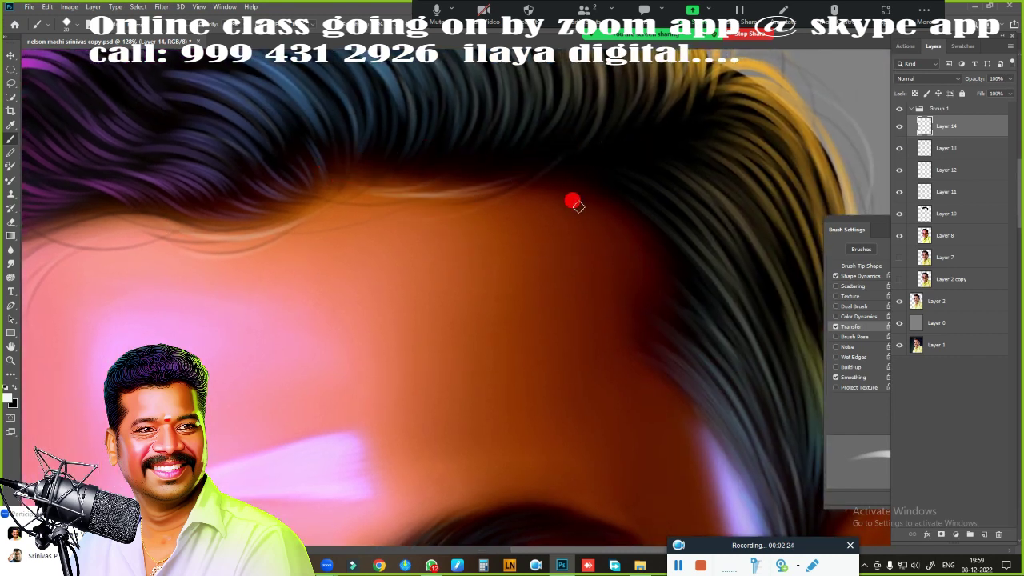
pyautogui.scroll(-2, 640, 426)
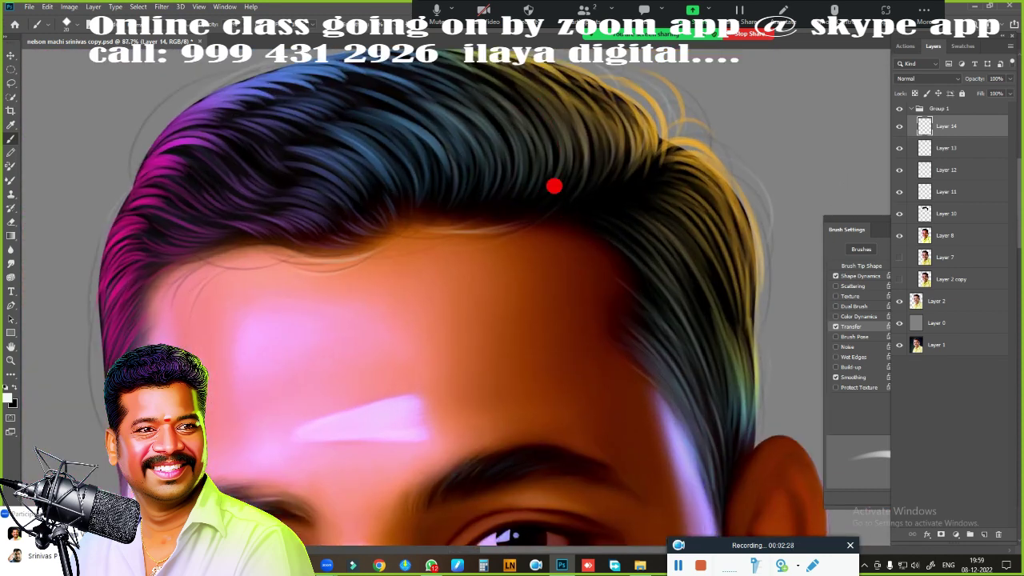
pyautogui.moveTo(714, 276)
pyautogui.mouseDown()
pyautogui.moveTo(688, 336)
pyautogui.moveTo(624, 259)
pyautogui.moveTo(662, 224)
pyautogui.mouseUp()
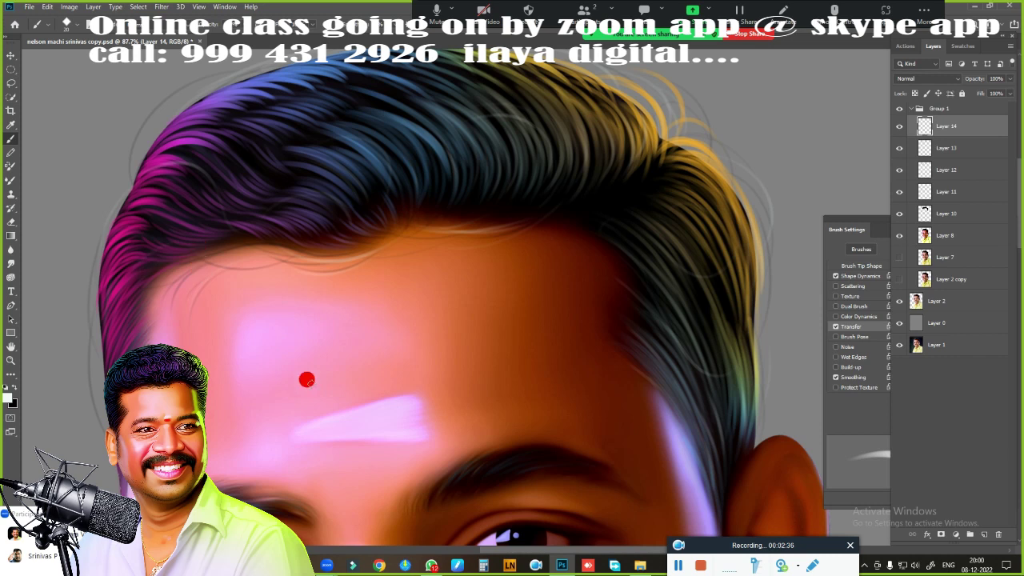
pyautogui.scroll(-5, 464, 312)
# - Collapse Group 1, then duplicate it and merge the copy into one layer
pyautogui.scroll(-3, 407, 184)
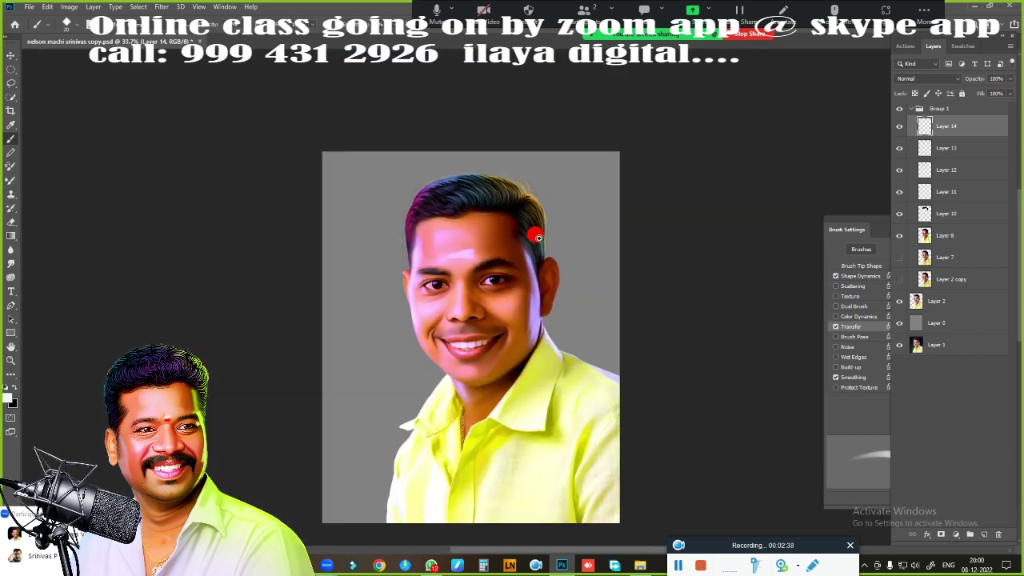
pyautogui.click(912, 109)
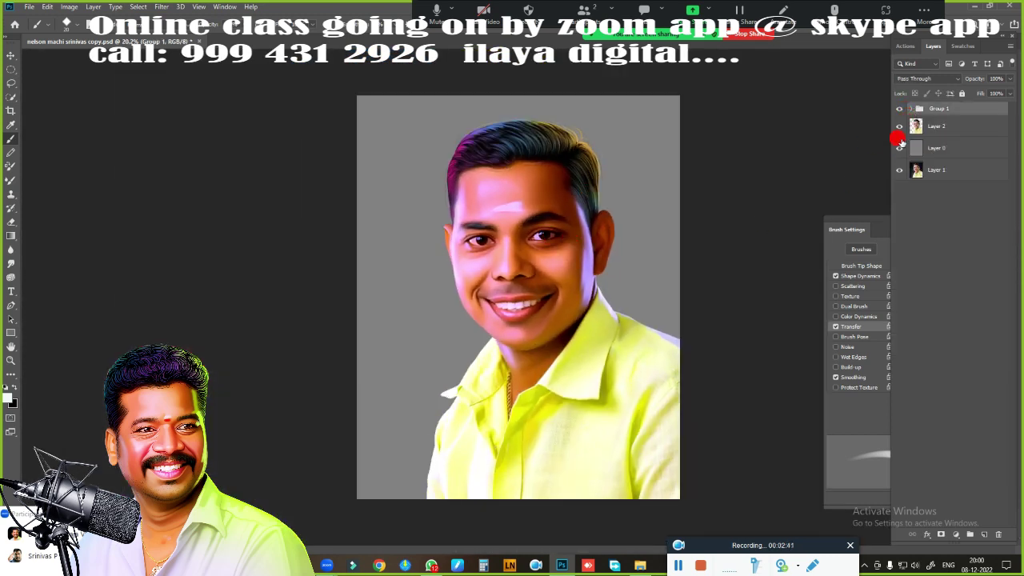
pyautogui.hotkey('ctrl', 'j')
pyautogui.hotkey('ctrl', 'e')
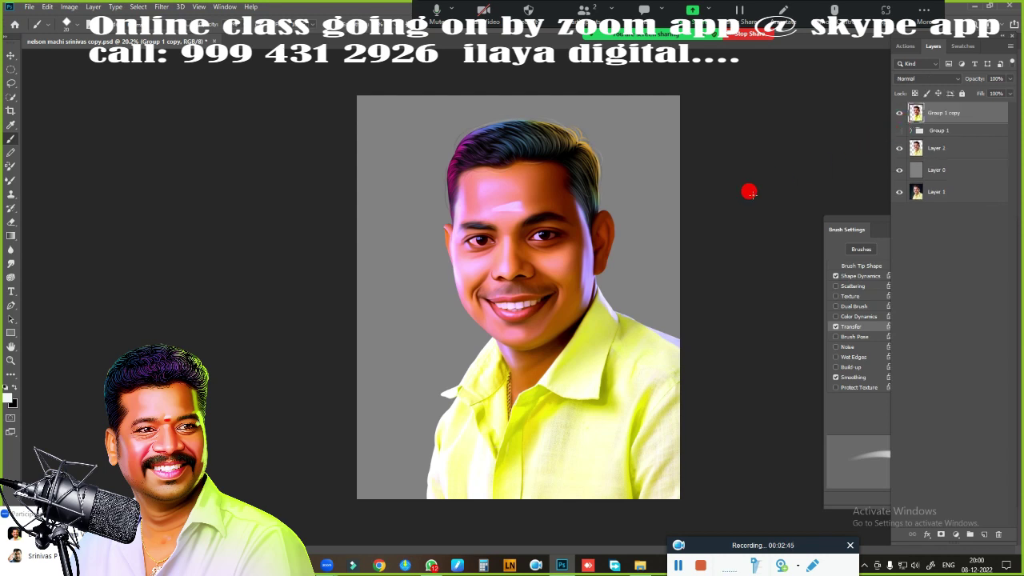
# - Choose the Rectangular Marquee tool and show the File menu
pyautogui.click(11, 71)
pyautogui.rightClick(6, 71)
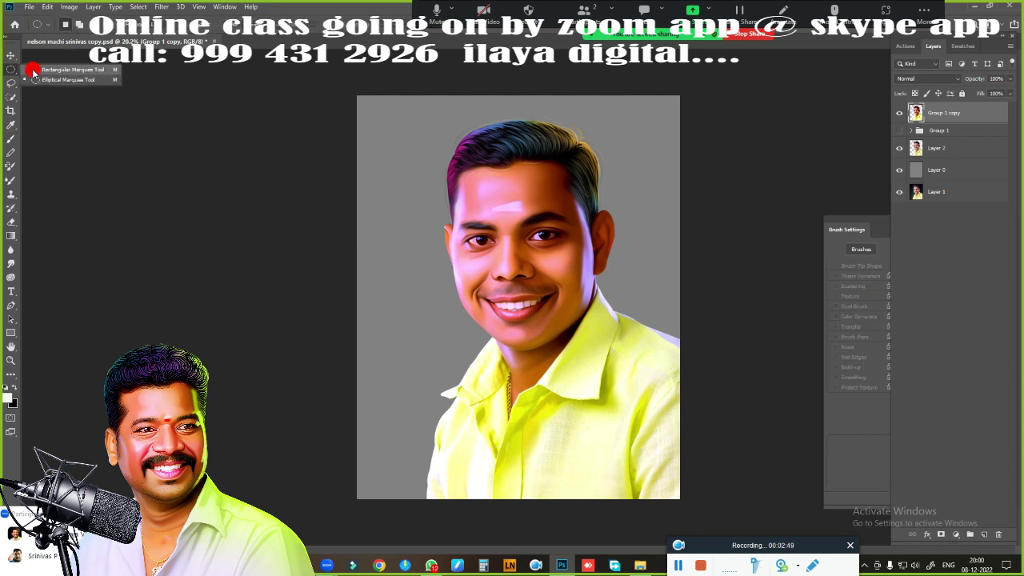
pyautogui.click(37, 72)
pyautogui.click(36, 11)
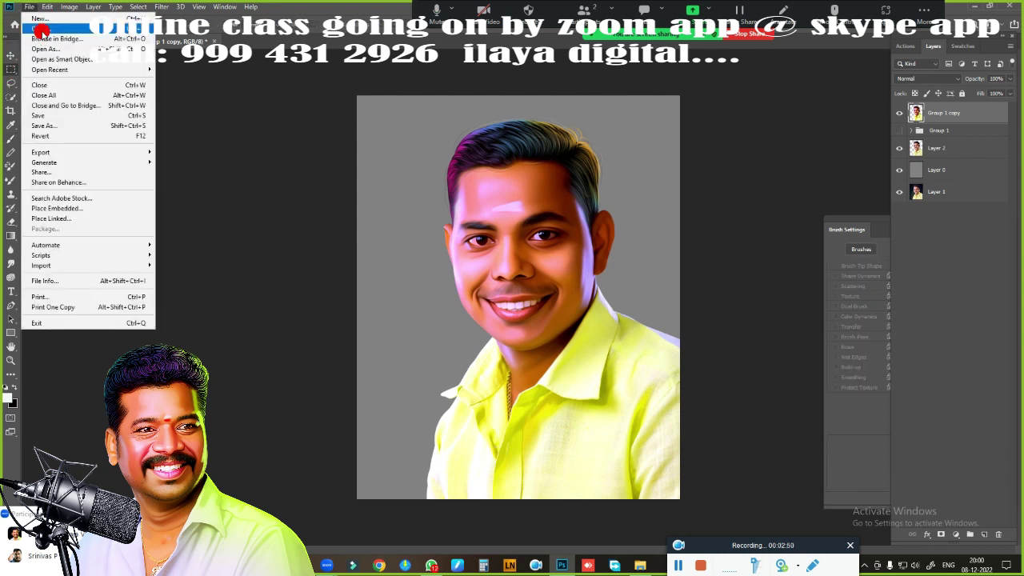
# - Open Untitled-1 copy.JPG and drag the green painting into the portrait
pyautogui.click(41, 29)
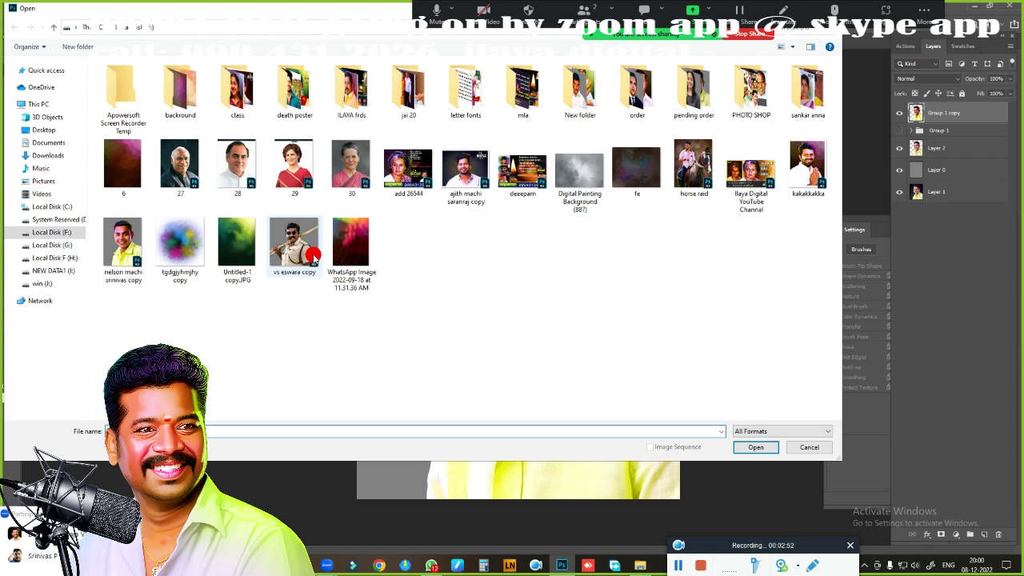
pyautogui.click(239, 236)
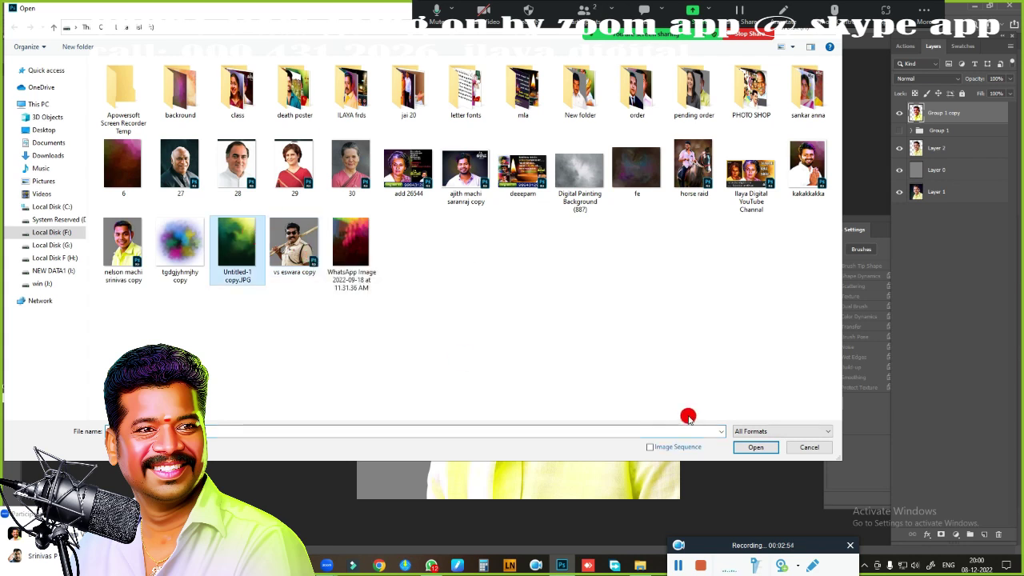
pyautogui.click(771, 448)
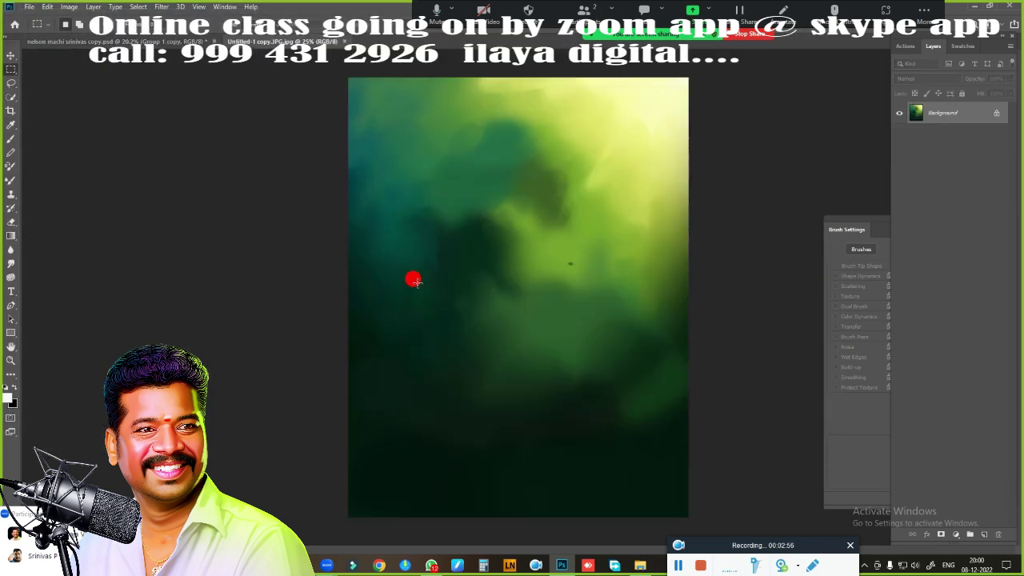
pyautogui.click(176, 41)
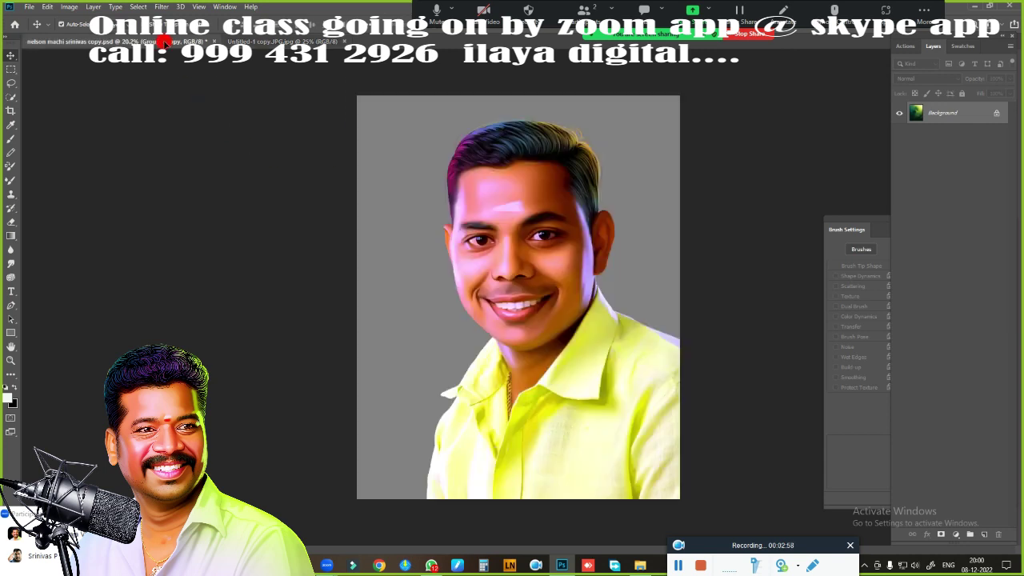
pyautogui.moveTo(458, 267); pyautogui.dragTo(468, 276)
# - Scale the green layer to cover the canvas and move it beneath the portrait
pyautogui.moveTo(448, 211); pyautogui.dragTo(476, 205)
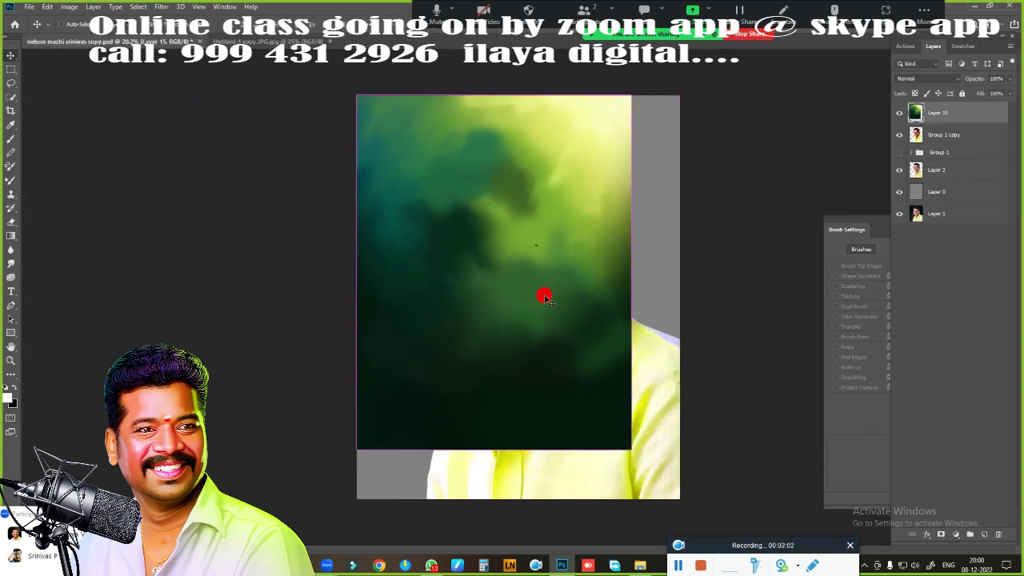
pyautogui.hotkey('ctrl', 't')
pyautogui.moveTo(630, 447); pyautogui.dragTo(679, 494)
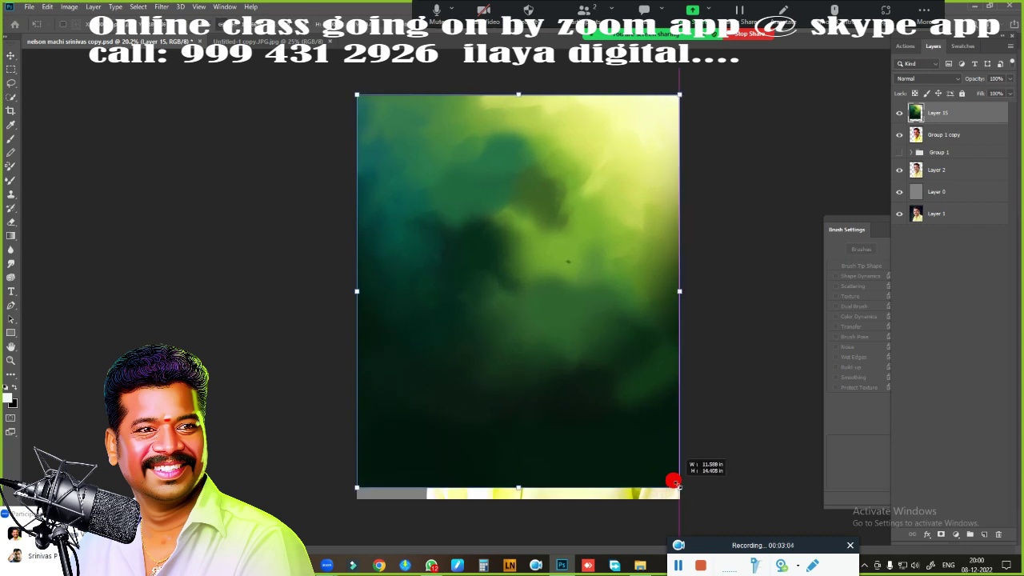
pyautogui.press('Return')
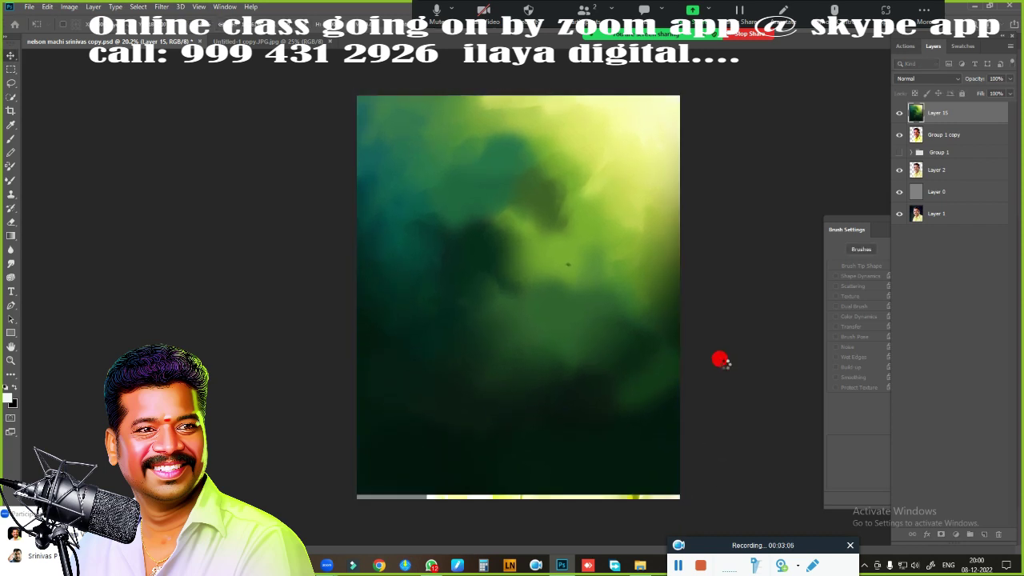
pyautogui.hotkey('ctrl', '[')
pyautogui.hotkey('ctrl', '[')
pyautogui.hotkey('ctrl', '[')
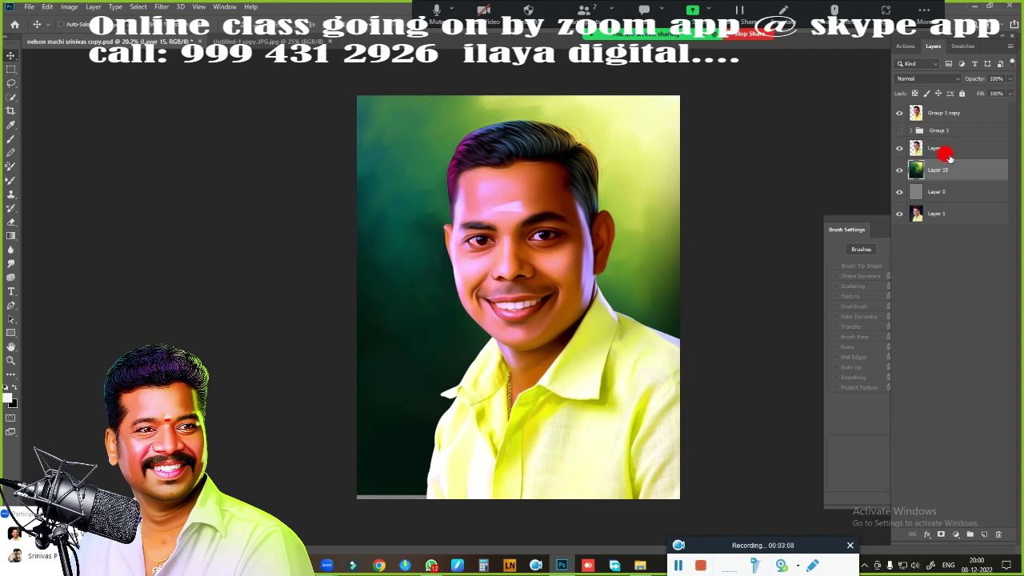
# - Remove grey Layer 0 and shift Layer 15's hue to about -160, turning it purple-maroon
pyautogui.hotkey('ctrl', 'e')
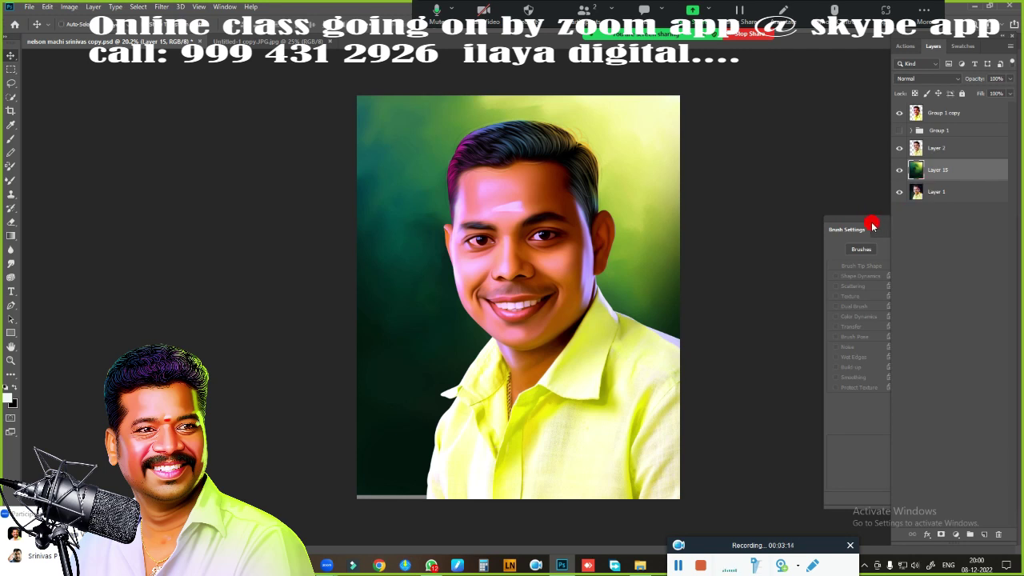
pyautogui.hotkey('ctrl', 'u')
pyautogui.moveTo(795, 133); pyautogui.dragTo(741, 149)
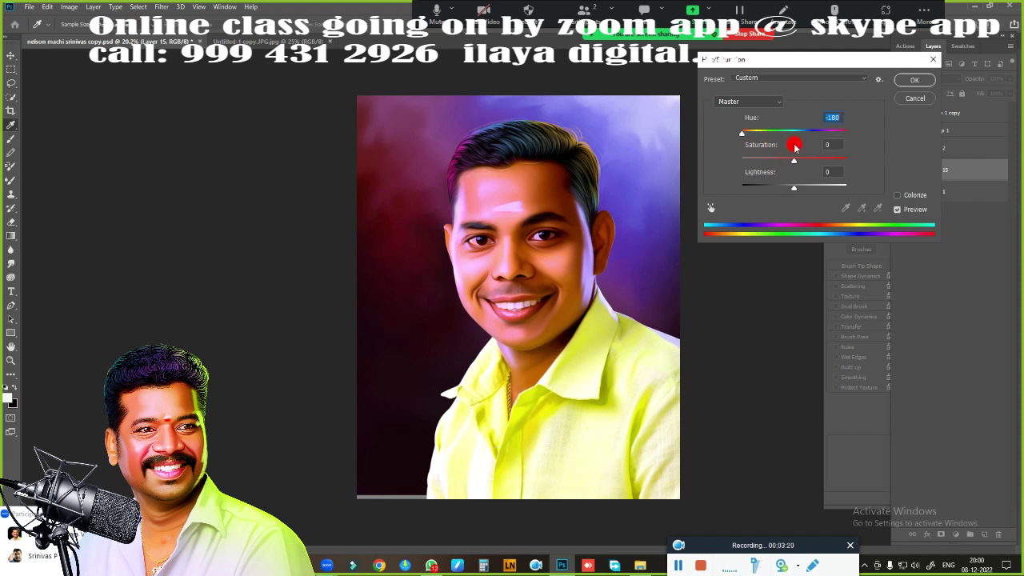
pyautogui.moveTo(742, 137)
pyautogui.mouseDown()
pyautogui.moveTo(848, 132)
pyautogui.moveTo(754, 133)
pyautogui.moveTo(739, 142)
pyautogui.moveTo(754, 137)
pyautogui.moveTo(748, 147)
pyautogui.mouseUp()
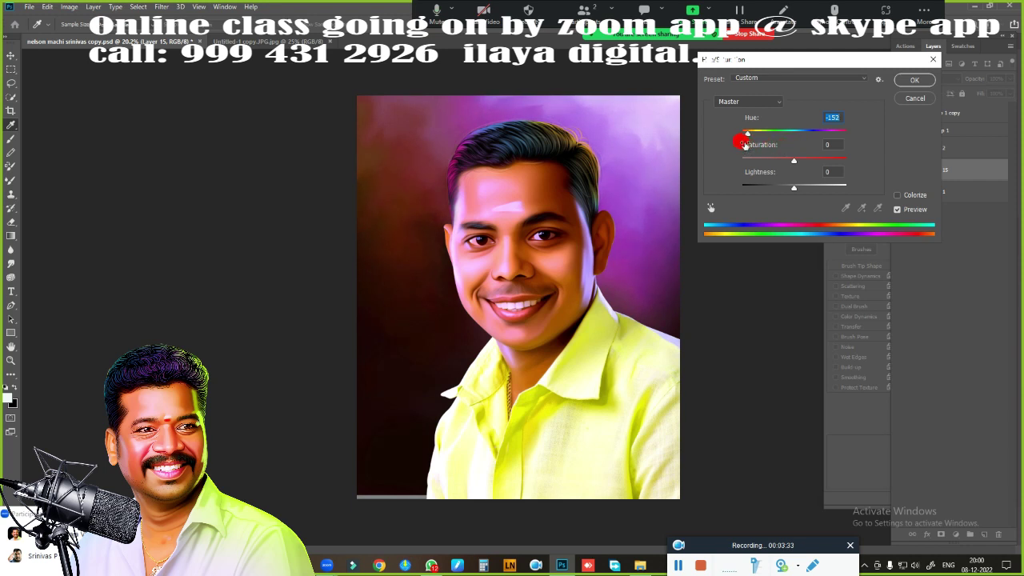
pyautogui.moveTo(744, 141); pyautogui.dragTo(748, 137)
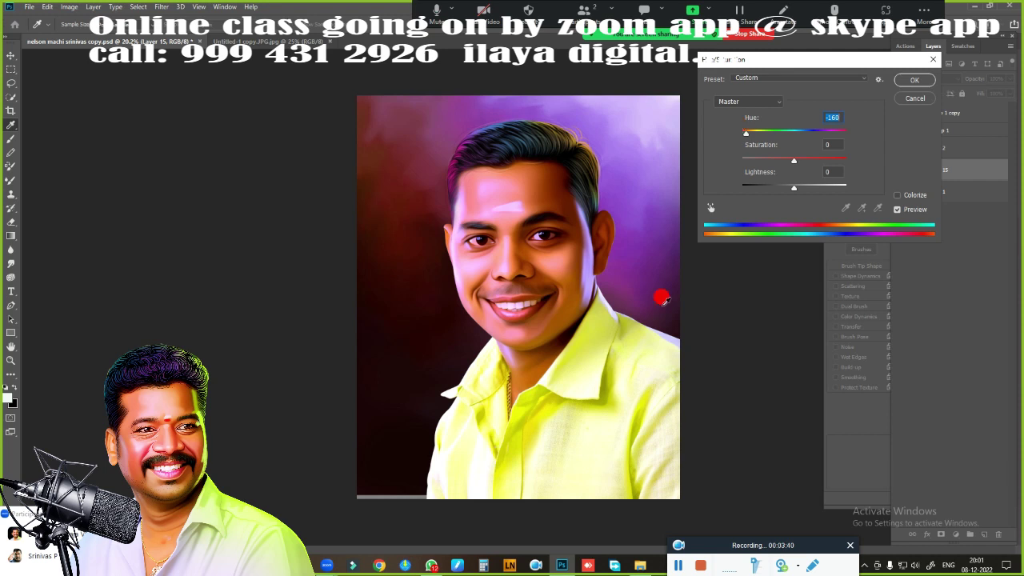
pyautogui.click(917, 81)
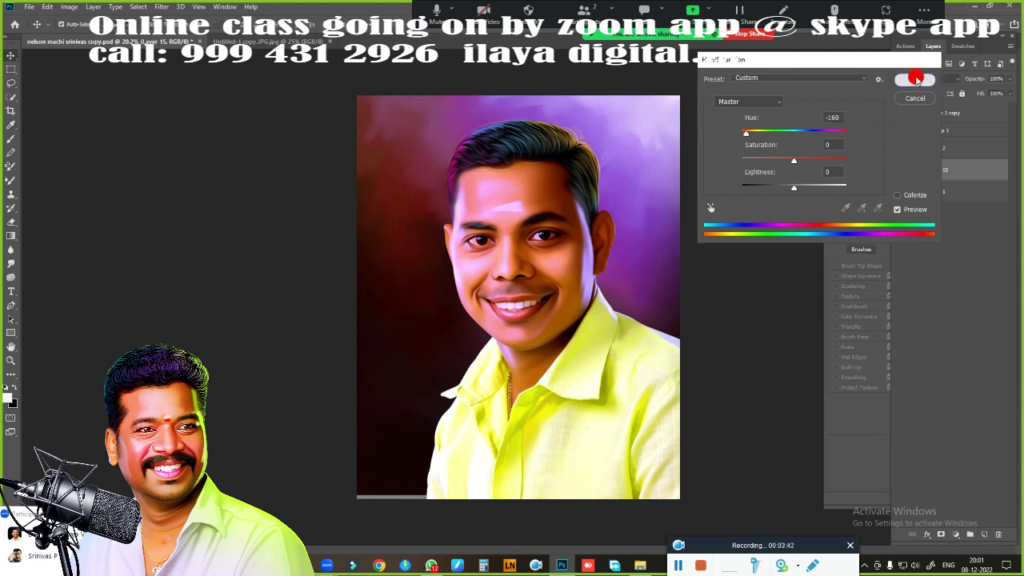
# - Flip the Layer 15 purple background horizontally using Free Transform
pyautogui.hotkey('ctrl', 't')
pyautogui.rightClick(581, 230)
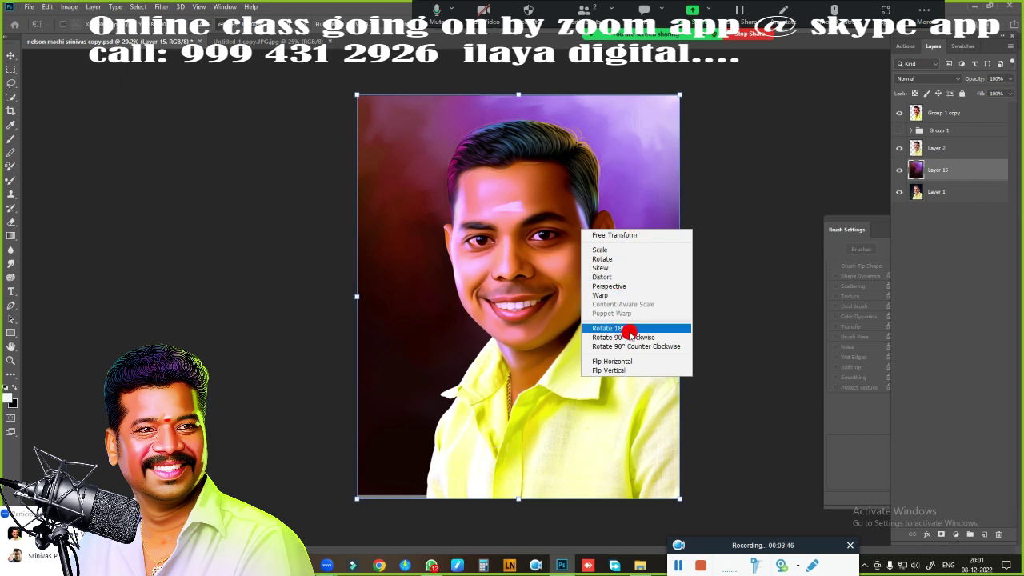
pyautogui.click(634, 361)
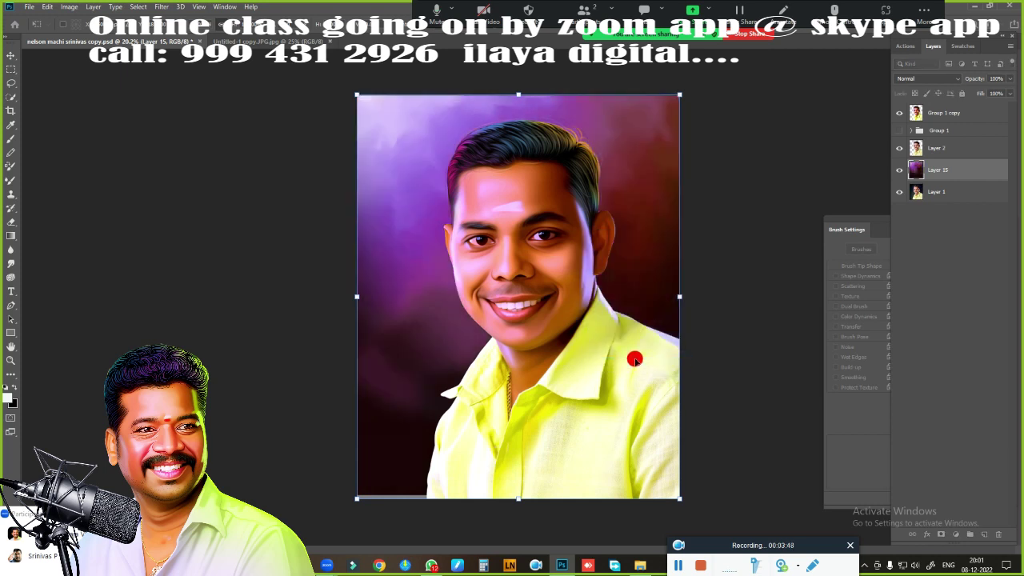
pyautogui.press('Return')
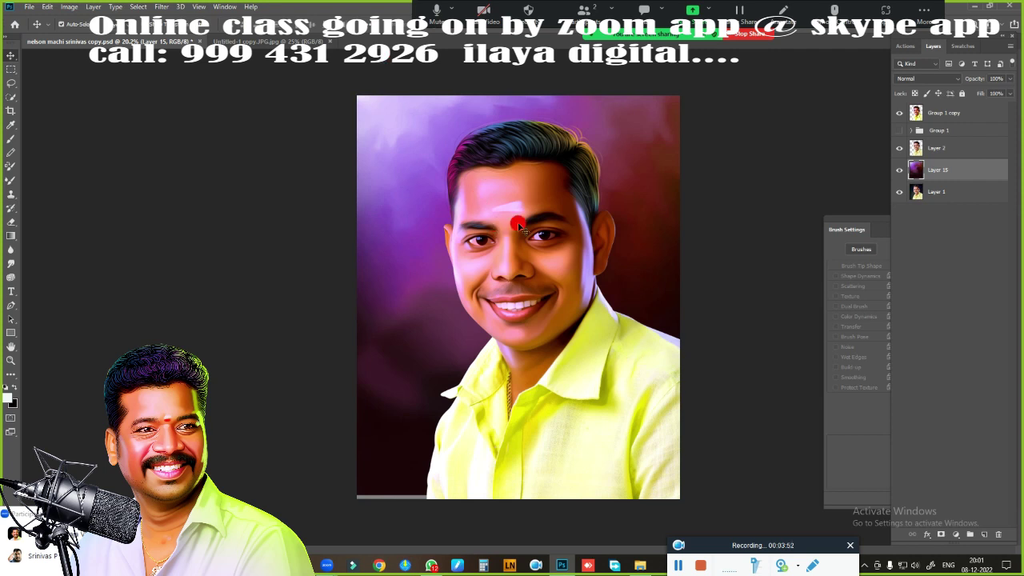
# - Add a new layer above Group 1 copy and select the whole canvas
pyautogui.click(941, 118)
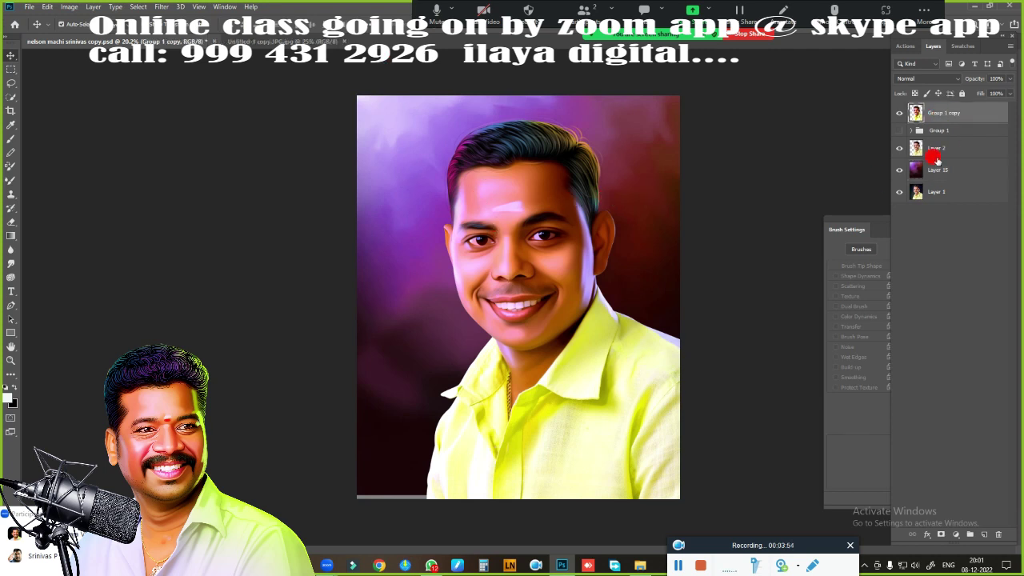
pyautogui.click(983, 534)
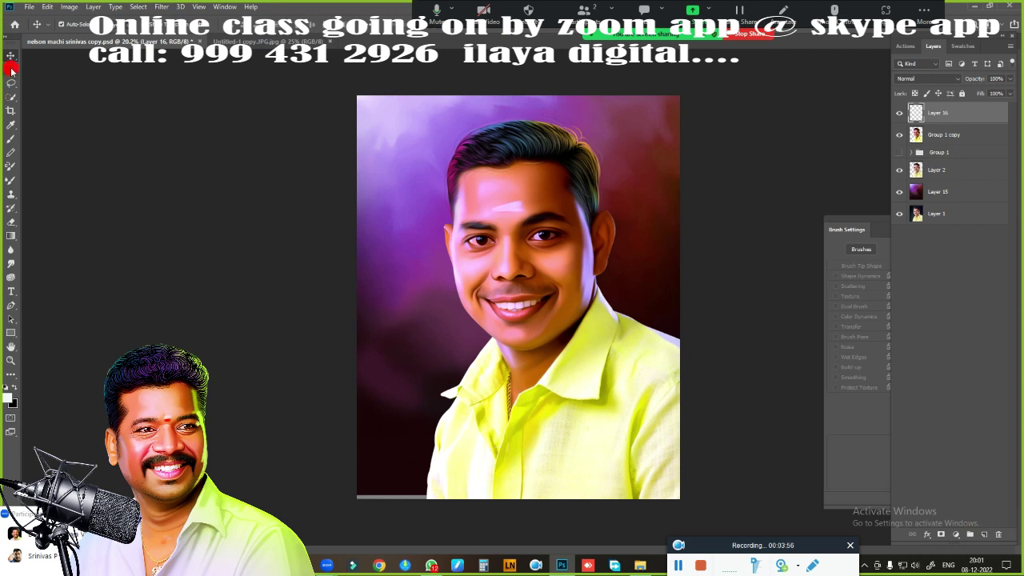
pyautogui.press('m')
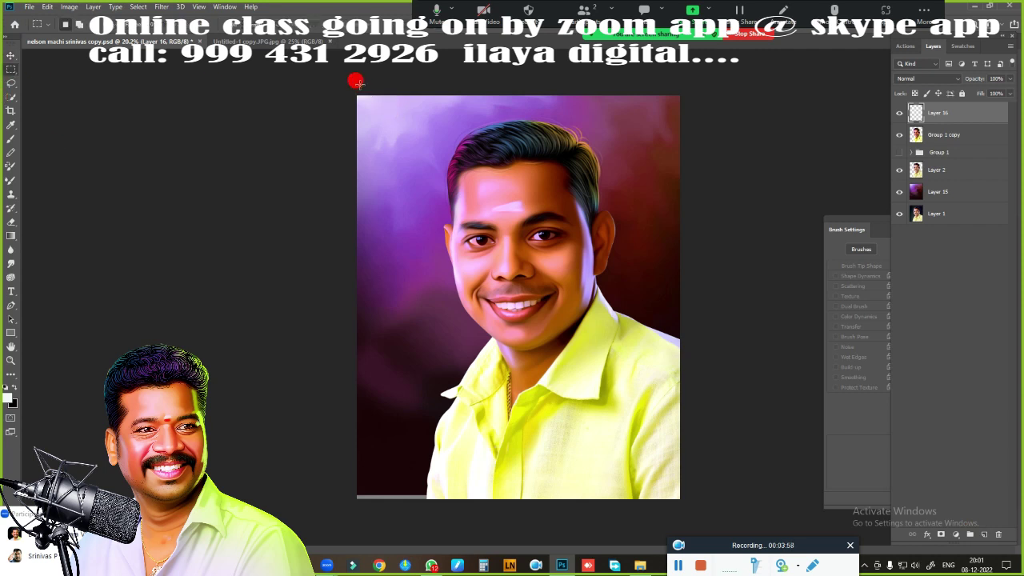
pyautogui.moveTo(360, 86); pyautogui.dragTo(815, 564)
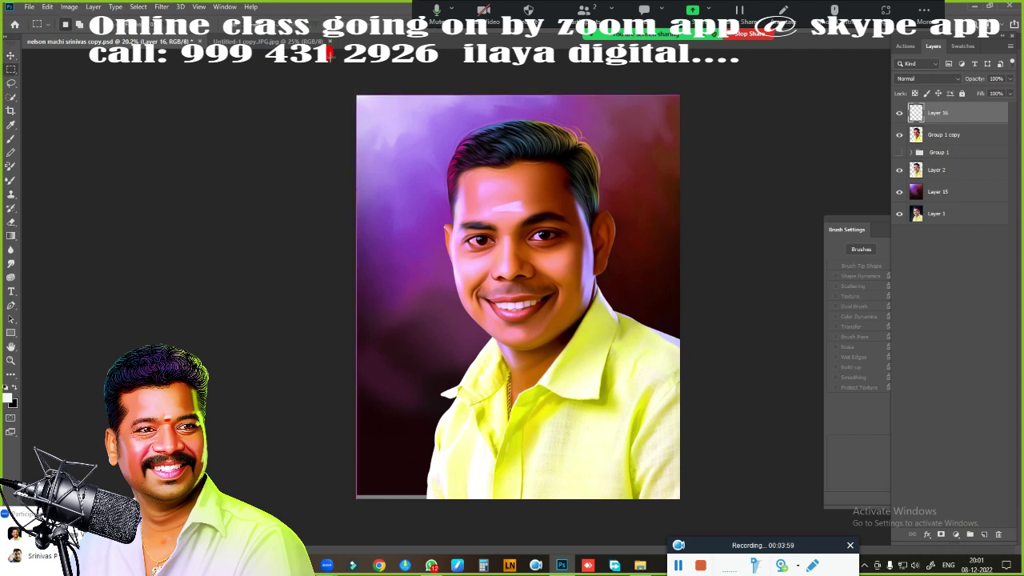
# - Stroke the selection with a 150 px white Inside border, then deselect
pyautogui.rightClick(602, 174)
pyautogui.click(649, 319)
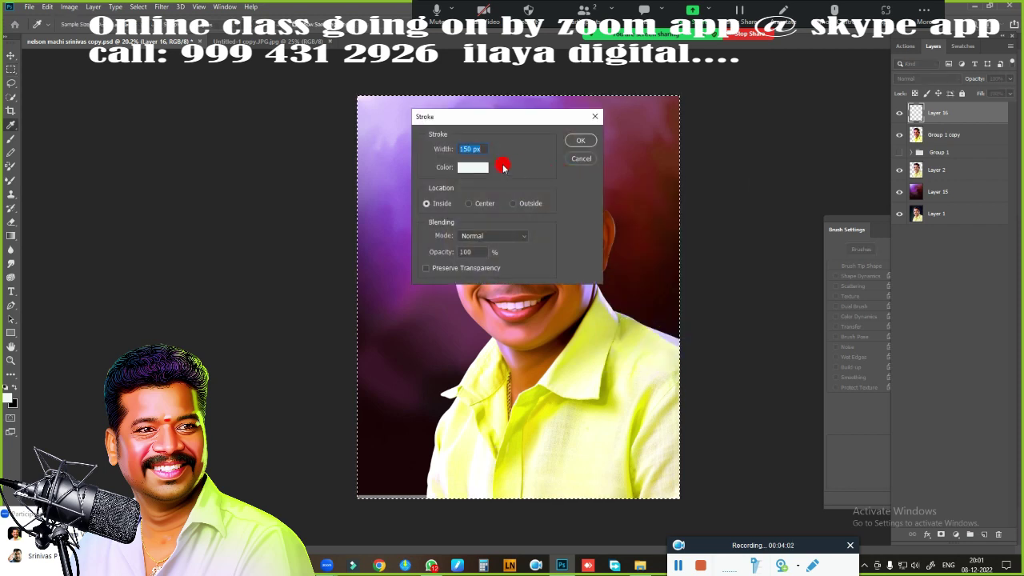
pyautogui.click(471, 168)
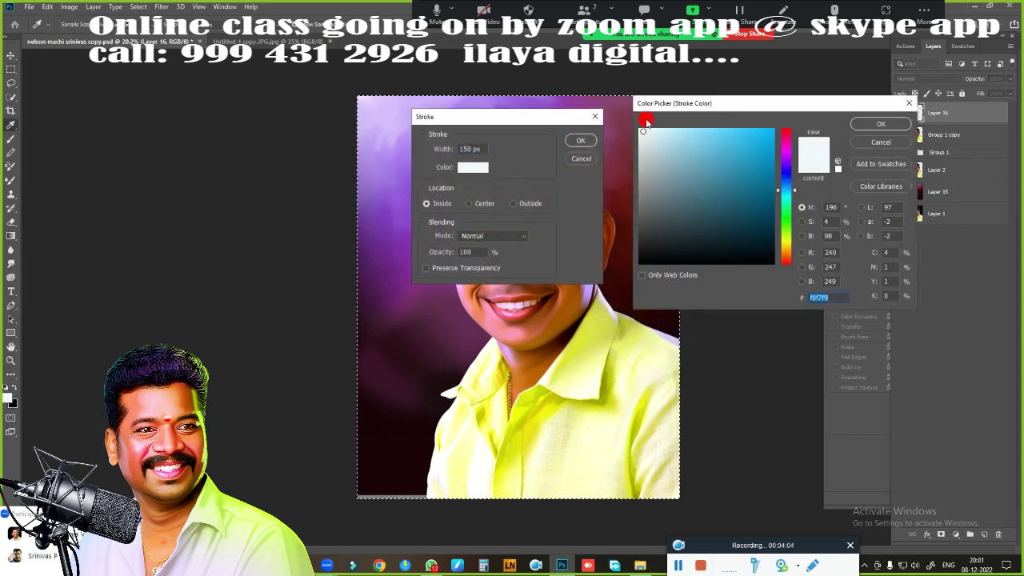
pyautogui.click(875, 126)
pyautogui.click(577, 141)
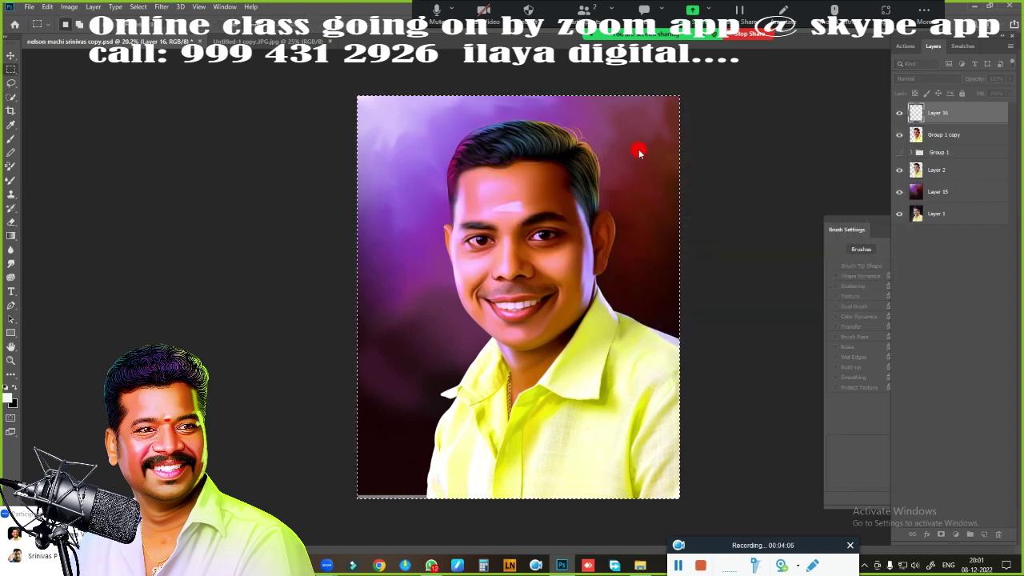
pyautogui.hotkey('ctrl', 'd')
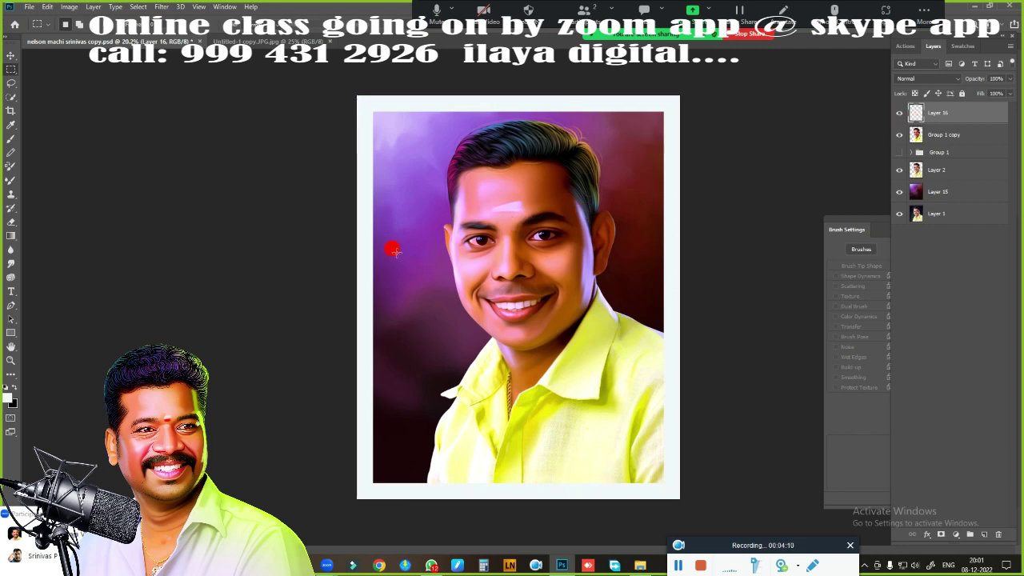
pyautogui.hotkey('ctrl', 'alt', 'i')
pyautogui.write('375')
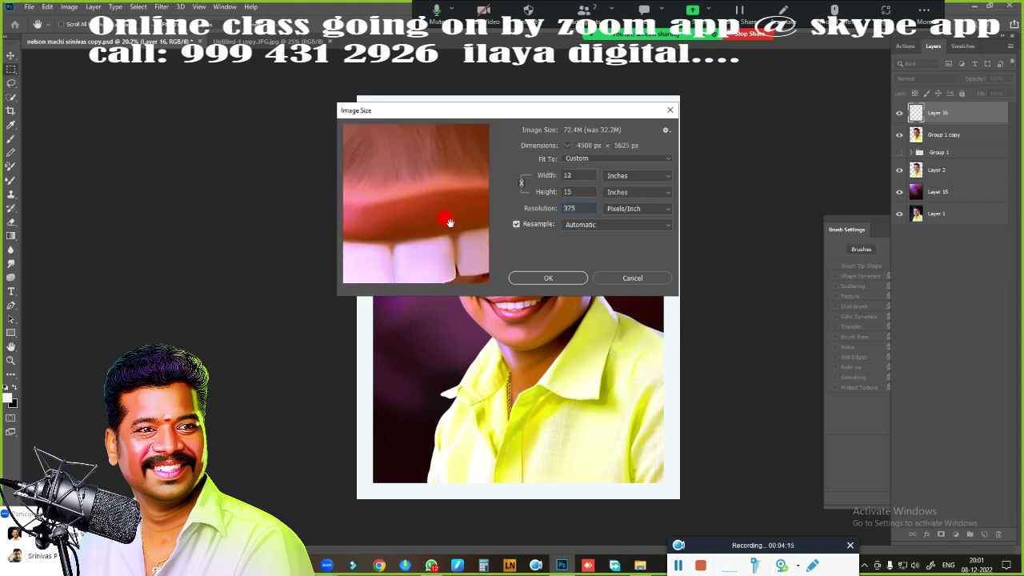
pyautogui.press('Return')
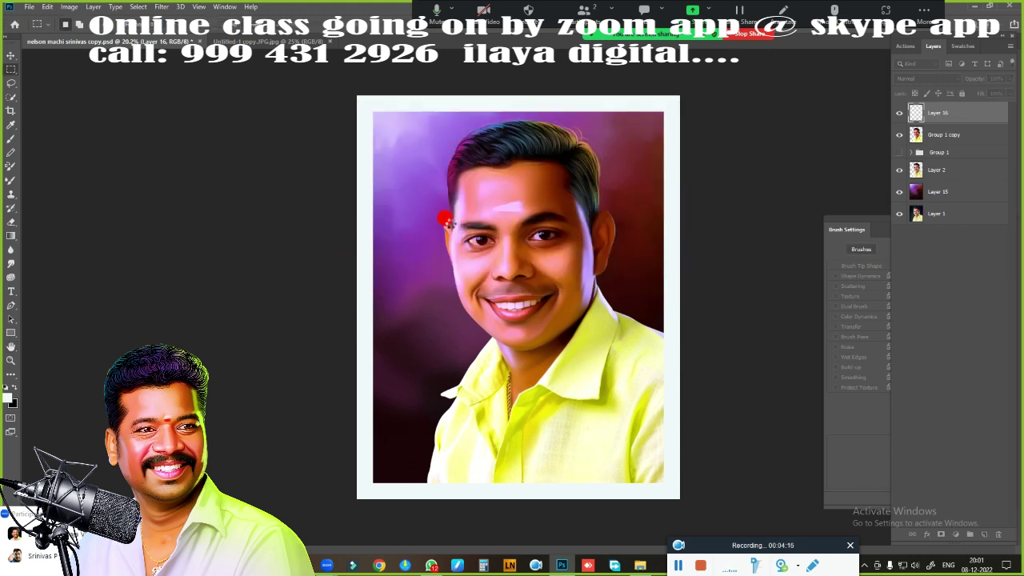